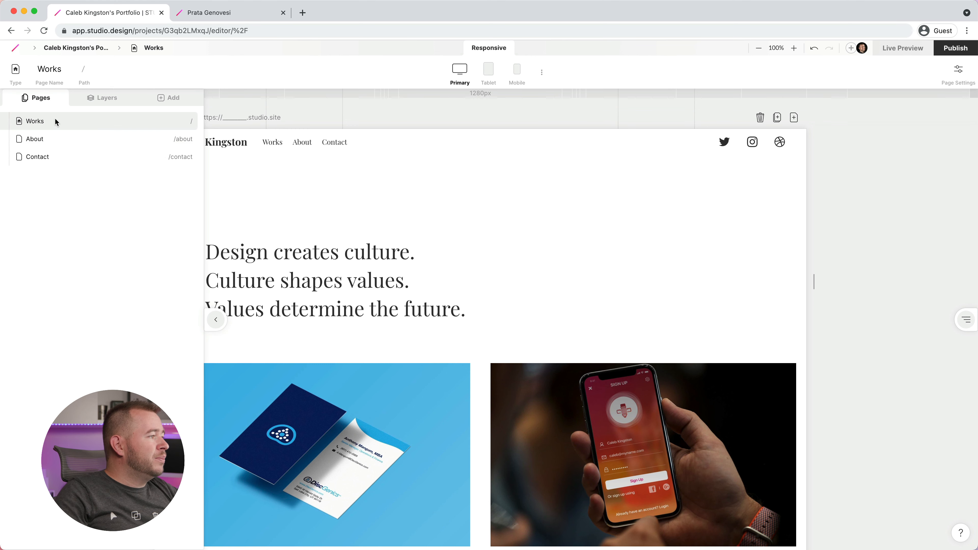
Step: Open the portfolio's About page in the editor
{"action": "left_click", "coordinate": [238, 185]}
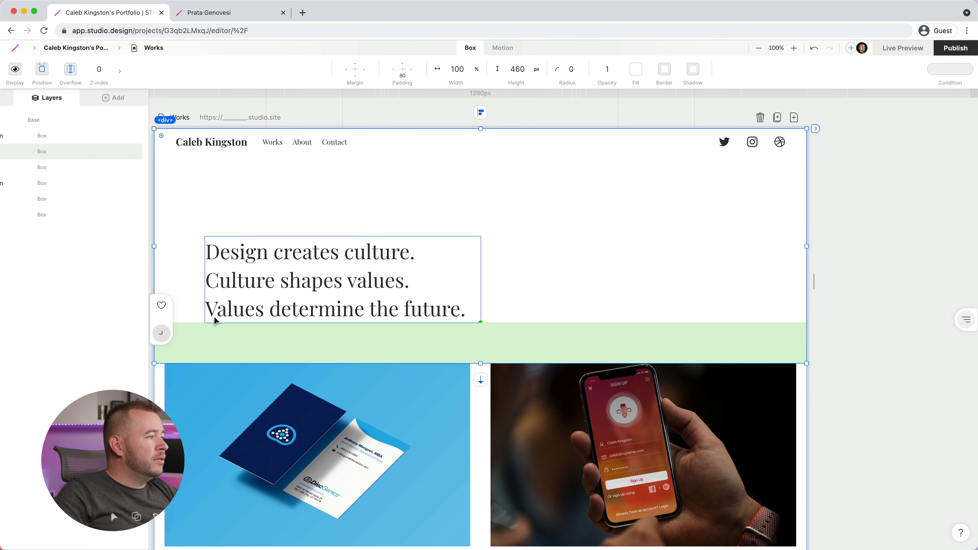
{"action": "left_click", "coordinate": [482, 146]}
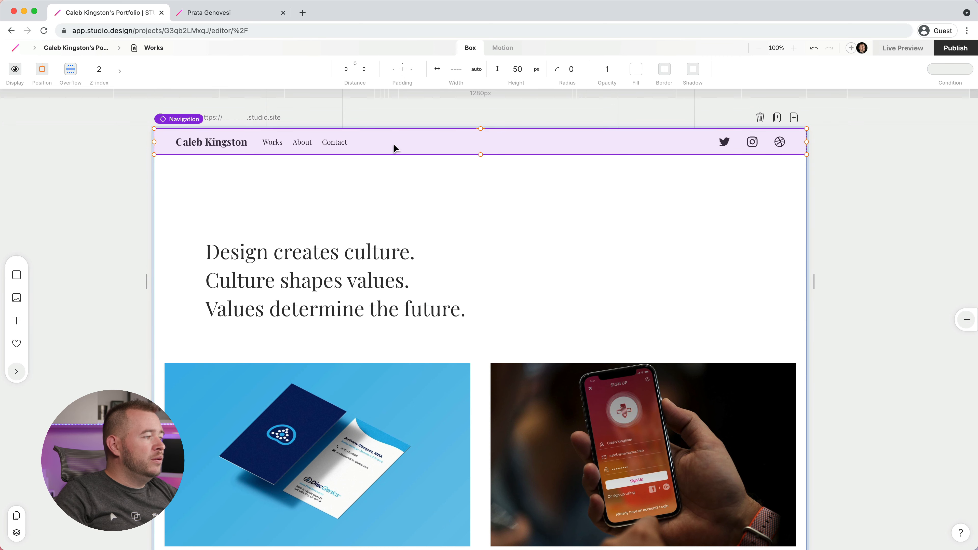
{"action": "left_click", "coordinate": [17, 516]}
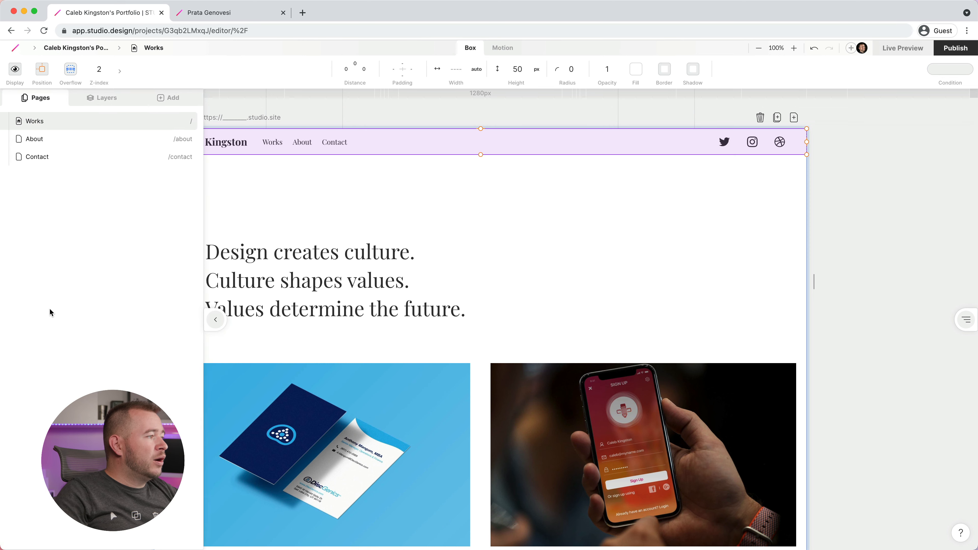
{"action": "left_click", "coordinate": [43, 142]}
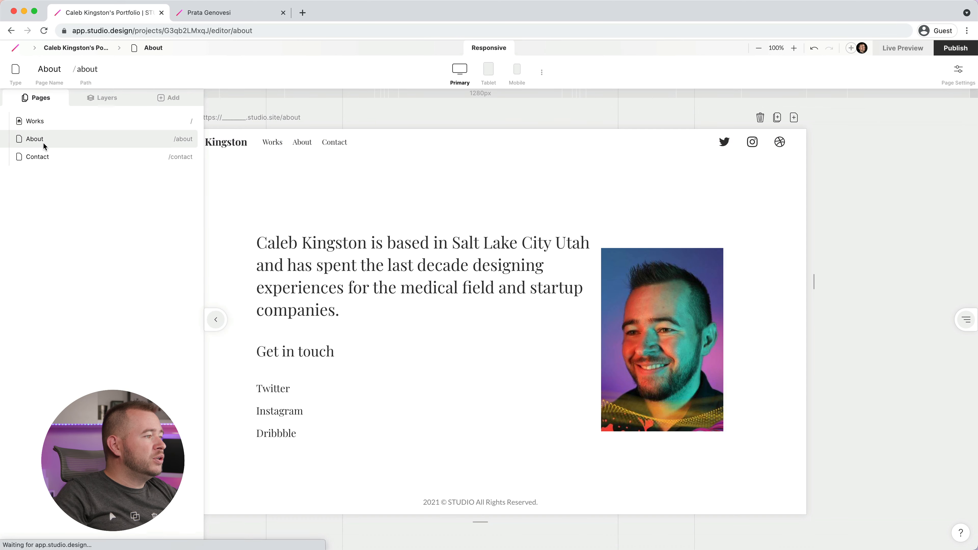
{"action": "left_click", "coordinate": [216, 320]}
Step: Link the Works text in the navigation bar to the Works page
{"action": "left_click", "coordinate": [274, 145]}
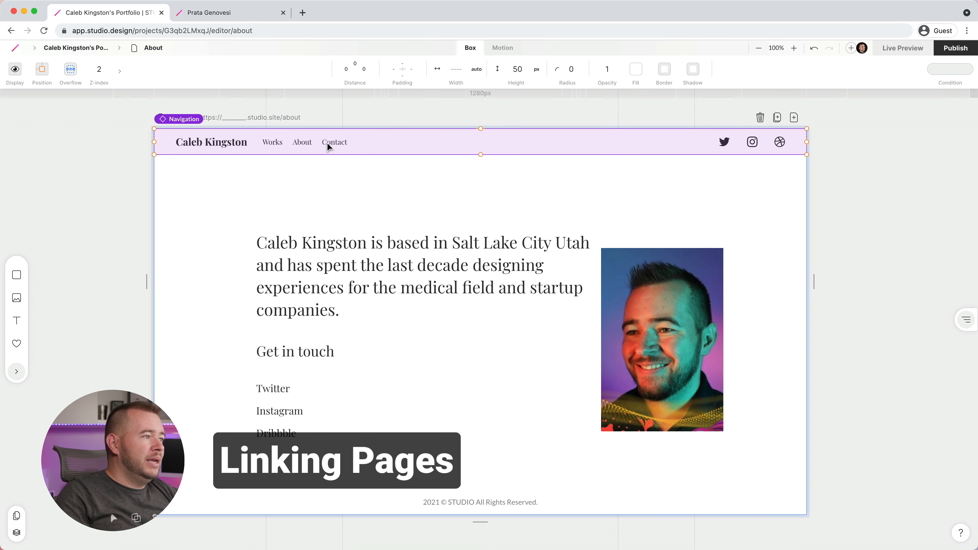
{"action": "double_click", "coordinate": [274, 145]}
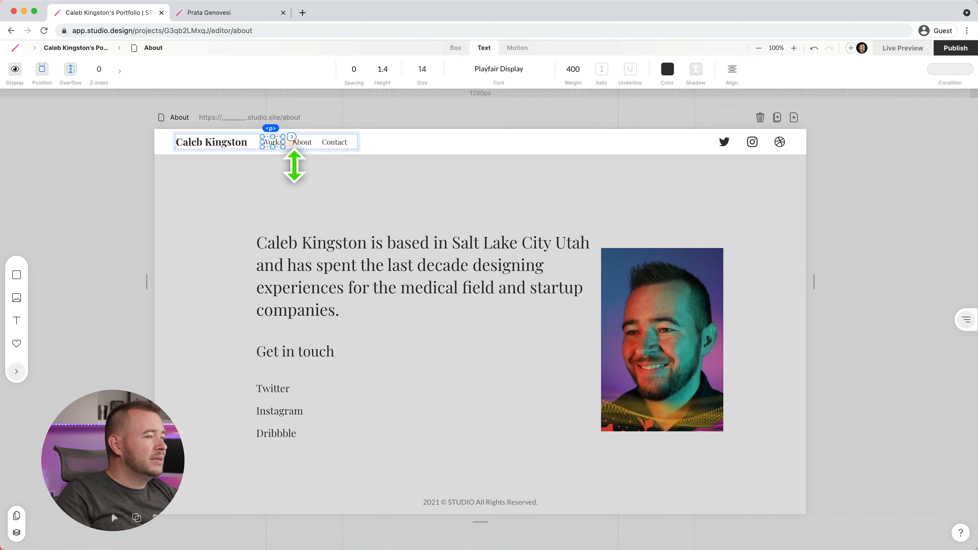
{"action": "left_click", "coordinate": [292, 138]}
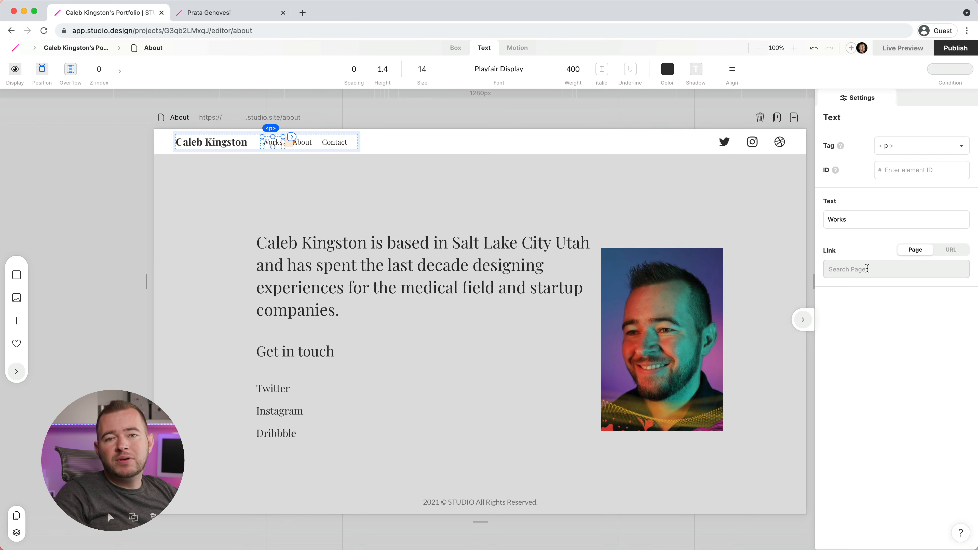
{"action": "left_click", "coordinate": [951, 251]}
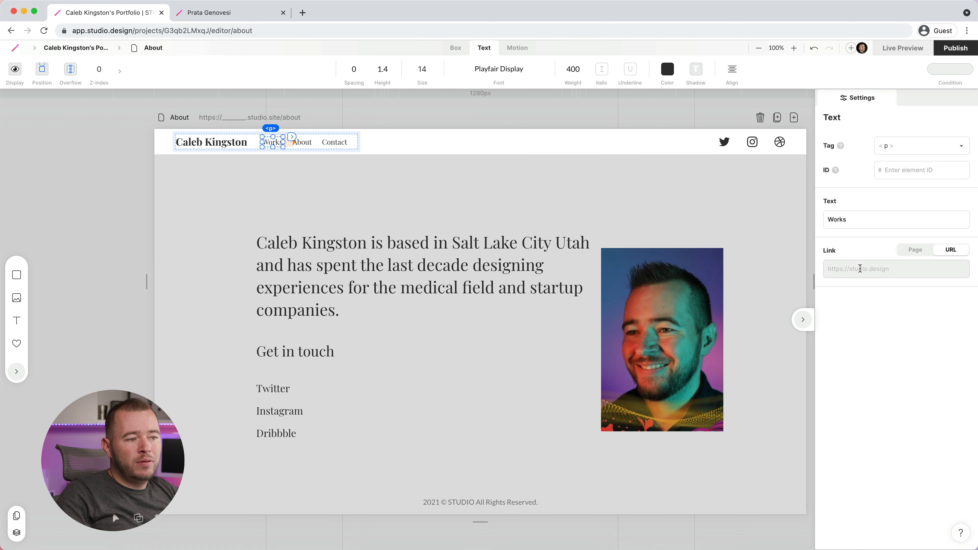
{"action": "left_click", "coordinate": [913, 253]}
{"action": "left_click", "coordinate": [862, 266]}
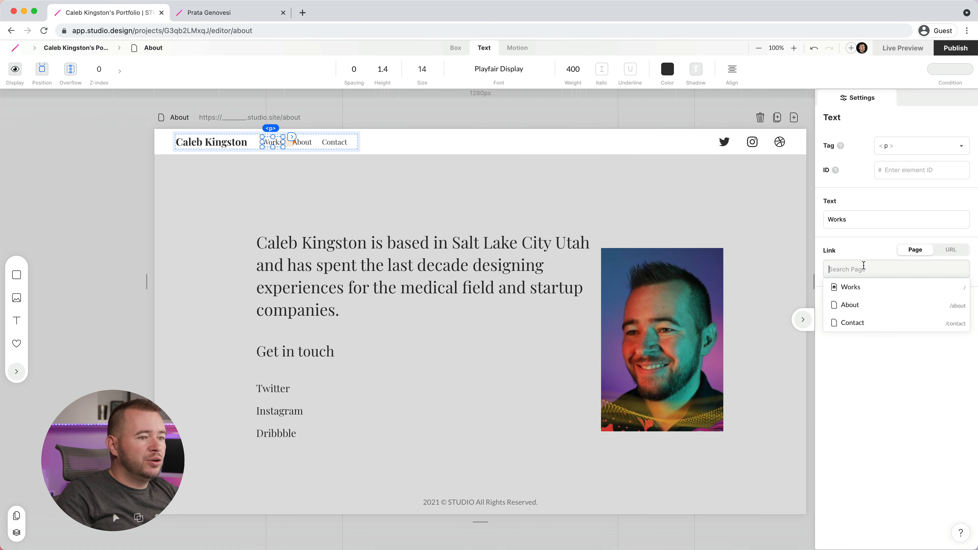
{"action": "left_click", "coordinate": [853, 288]}
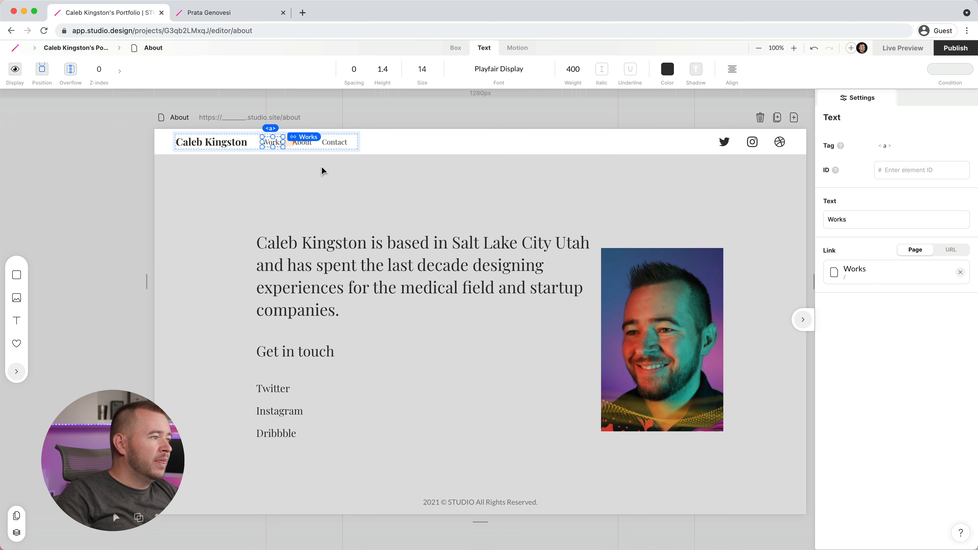
Step: Link the About text in the navigation bar to the About page
{"action": "left_click", "coordinate": [304, 148]}
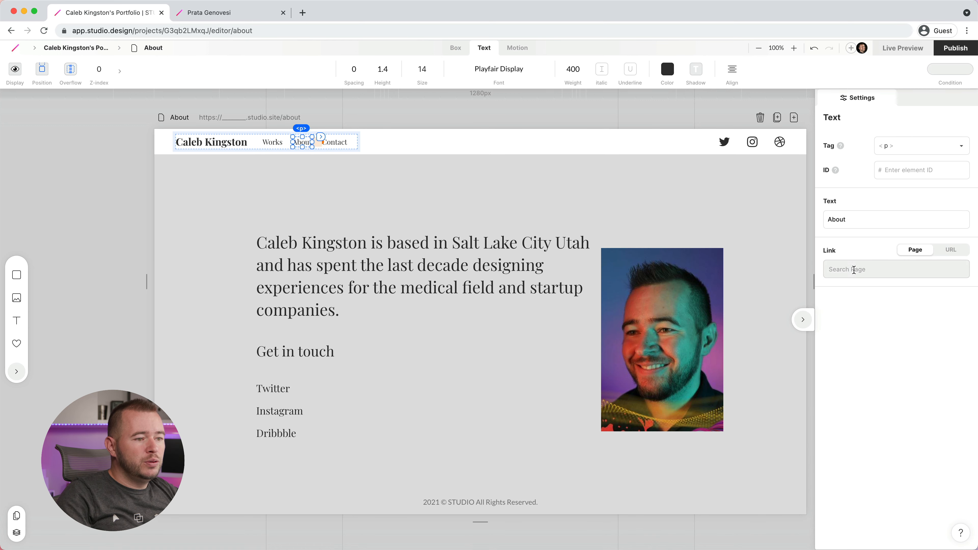
{"action": "left_click", "coordinate": [852, 268]}
{"action": "left_click", "coordinate": [853, 304]}
Step: Link the Contact text in the navigation bar to the Contact page
{"action": "left_click", "coordinate": [336, 148]}
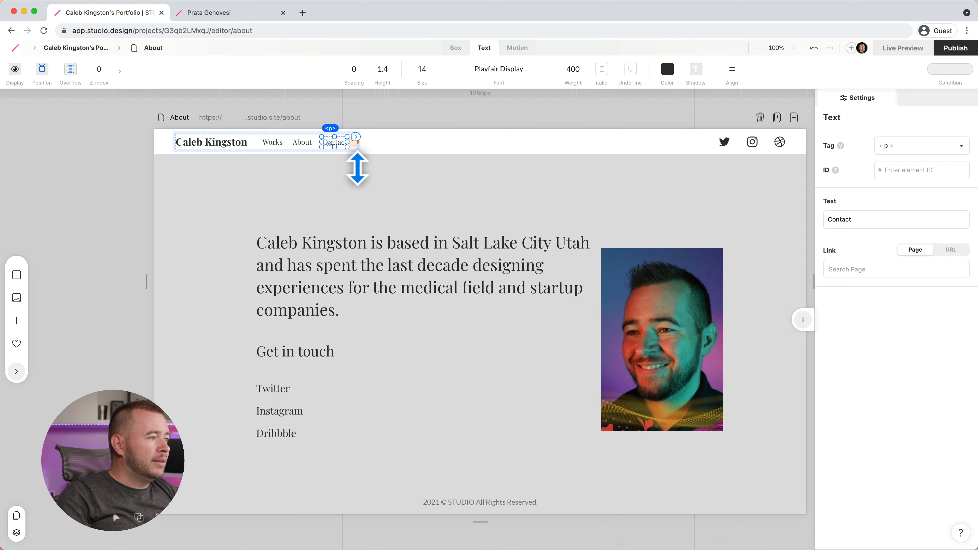
{"action": "left_click", "coordinate": [857, 269]}
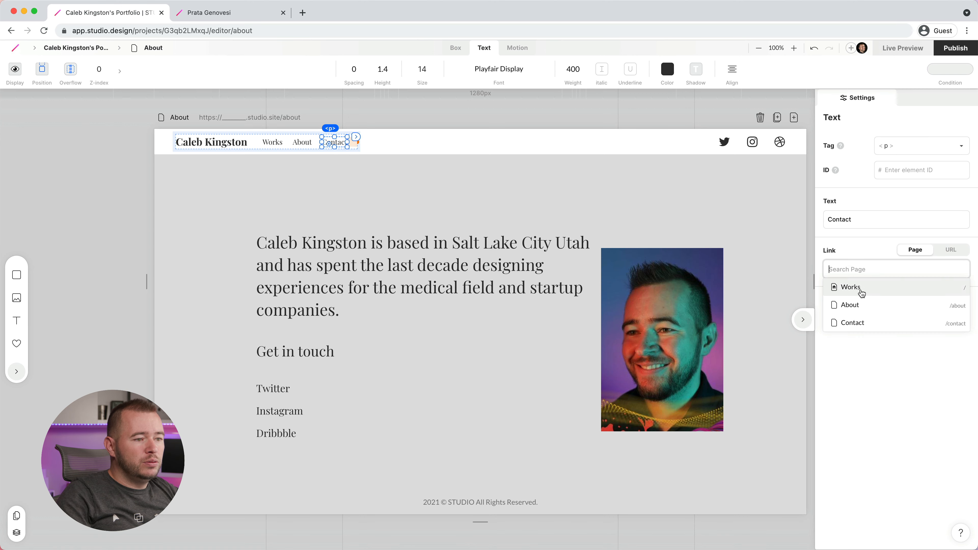
{"action": "left_click", "coordinate": [852, 323]}
Step: Switch to the Works page and check the page link on its Works navigation item
{"action": "left_click", "coordinate": [149, 48]}
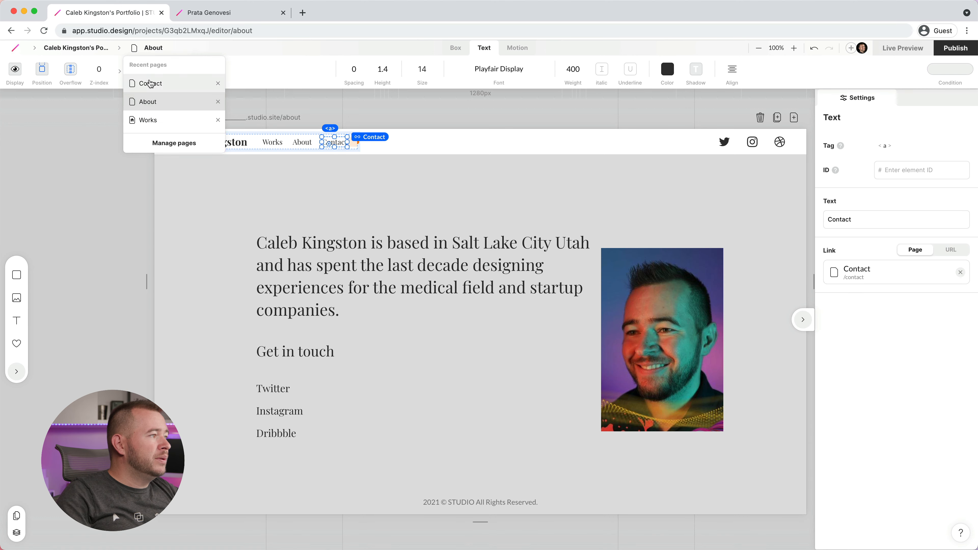
{"action": "left_click", "coordinate": [148, 118]}
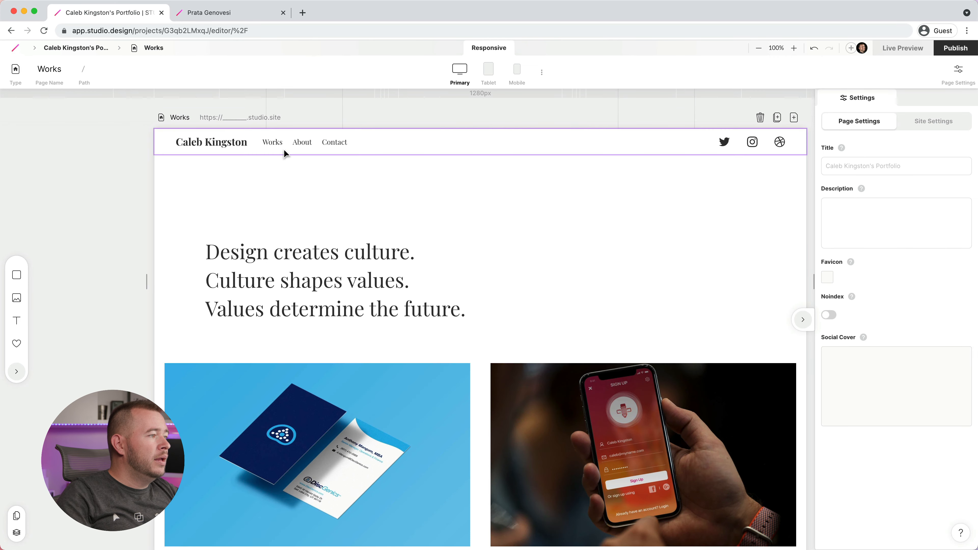
{"action": "left_click", "coordinate": [274, 148]}
{"action": "left_click", "coordinate": [271, 144]}
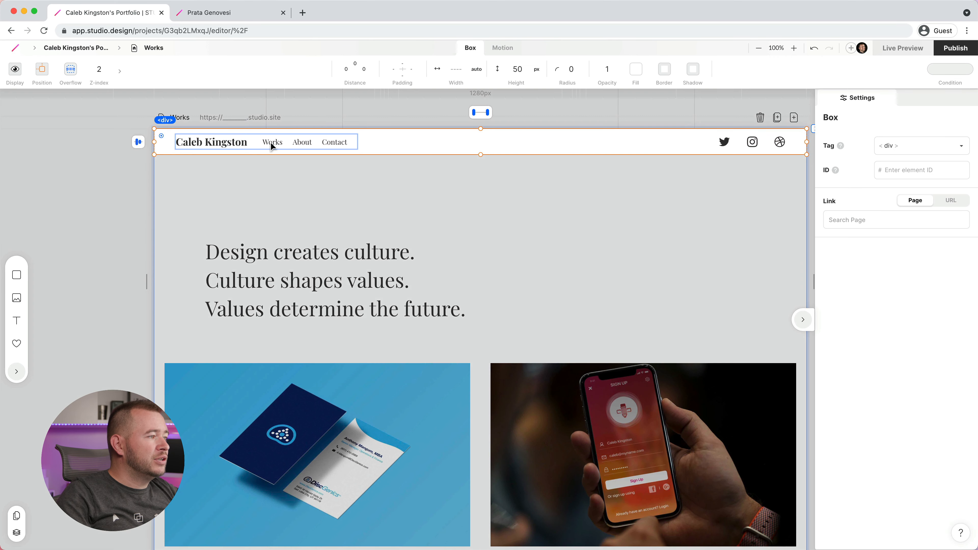
{"action": "left_click", "coordinate": [271, 142]}
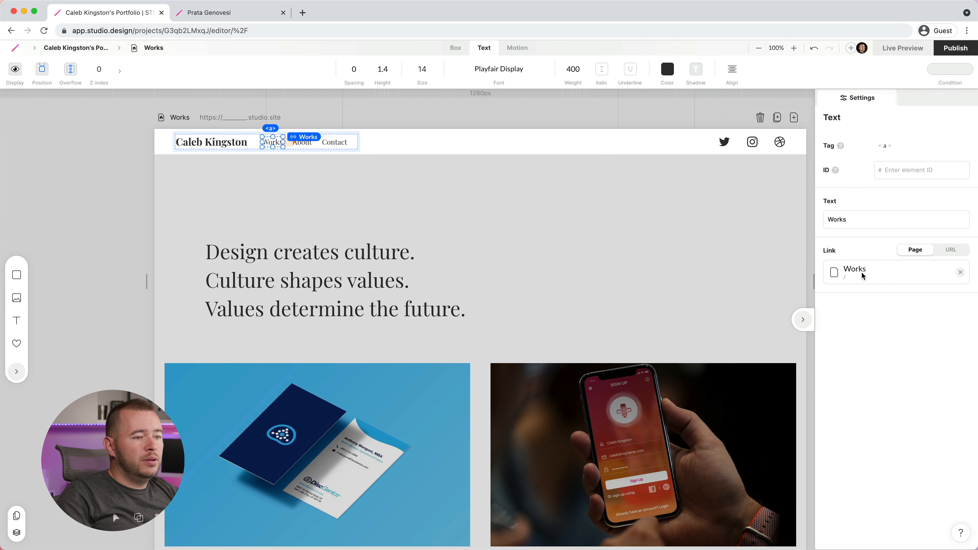
{"action": "key", "text": "Escape"}
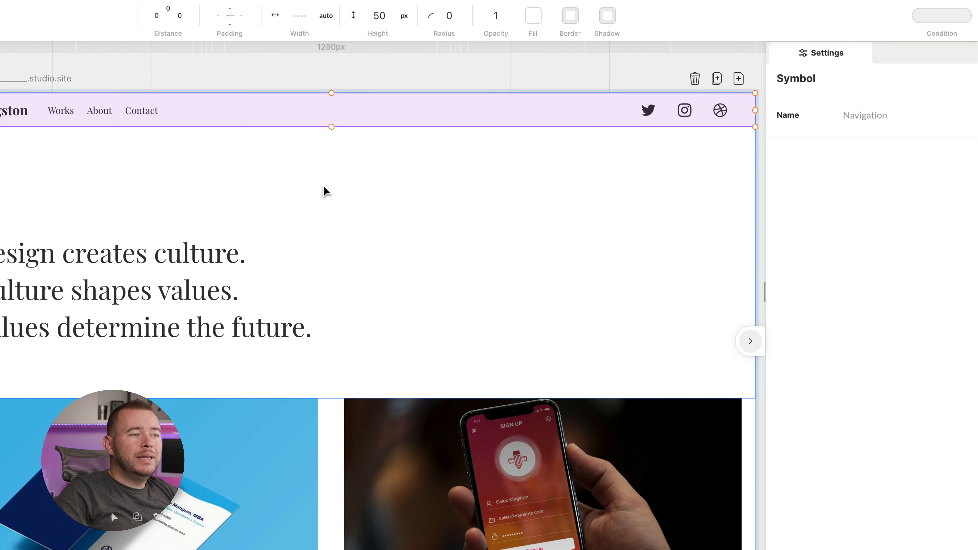
Step: Link the Twitter icon in the navigation bar to the owner's Twitter profile URL
{"action": "double_click", "coordinate": [648, 110]}
{"action": "left_click", "coordinate": [648, 110]}
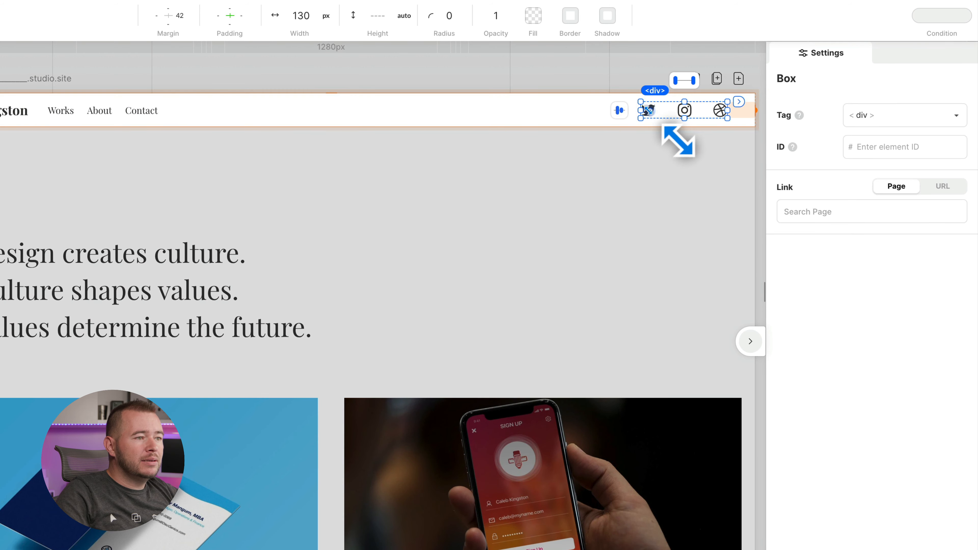
{"action": "left_click", "coordinate": [655, 109]}
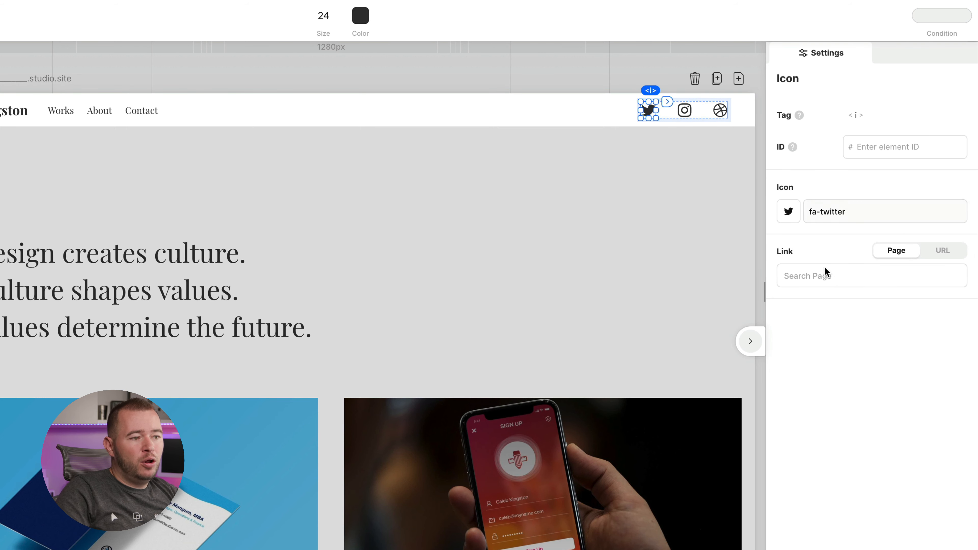
{"action": "left_click", "coordinate": [834, 278]}
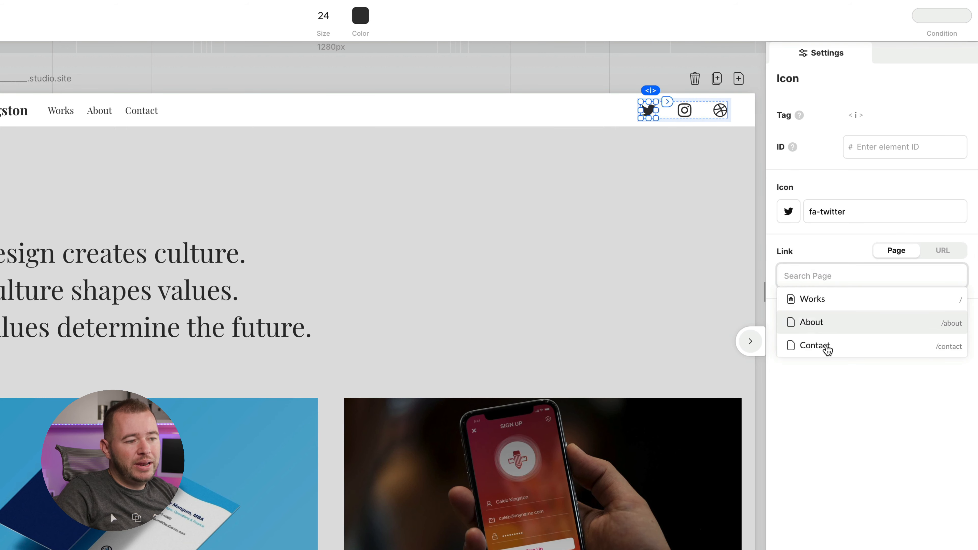
{"action": "left_click", "coordinate": [944, 255]}
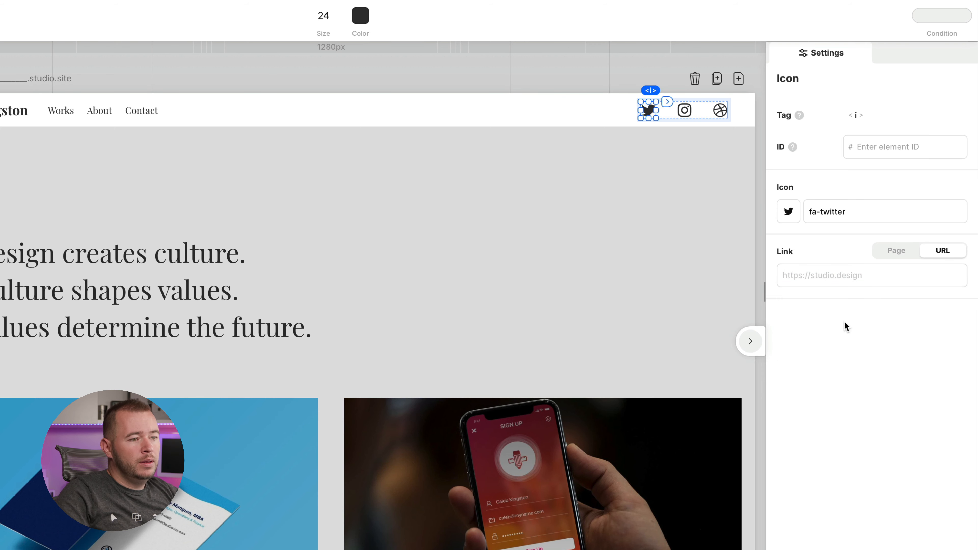
{"action": "left_click", "coordinate": [838, 278]}
{"action": "type", "text": "https://twitter.com/kingstoncaleb"}
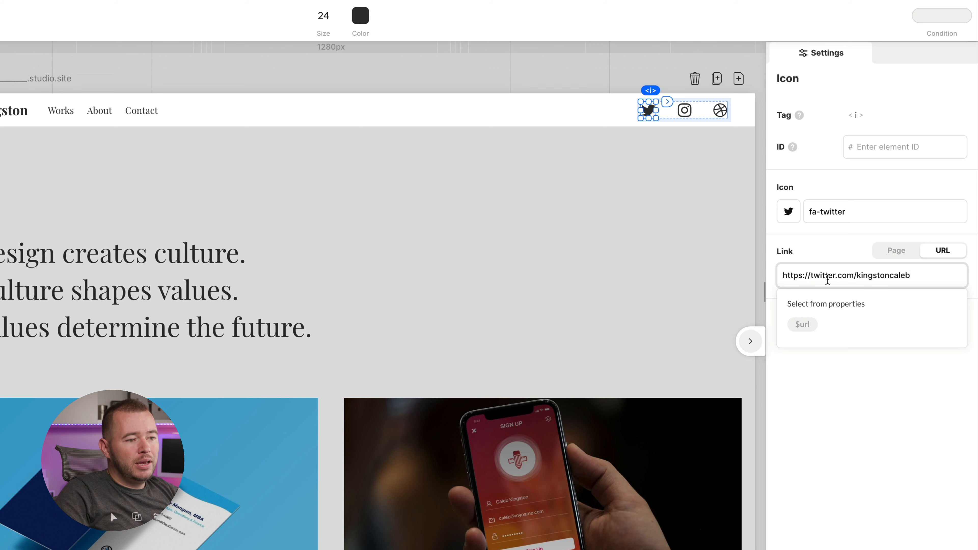
{"action": "left_click", "coordinate": [866, 430]}
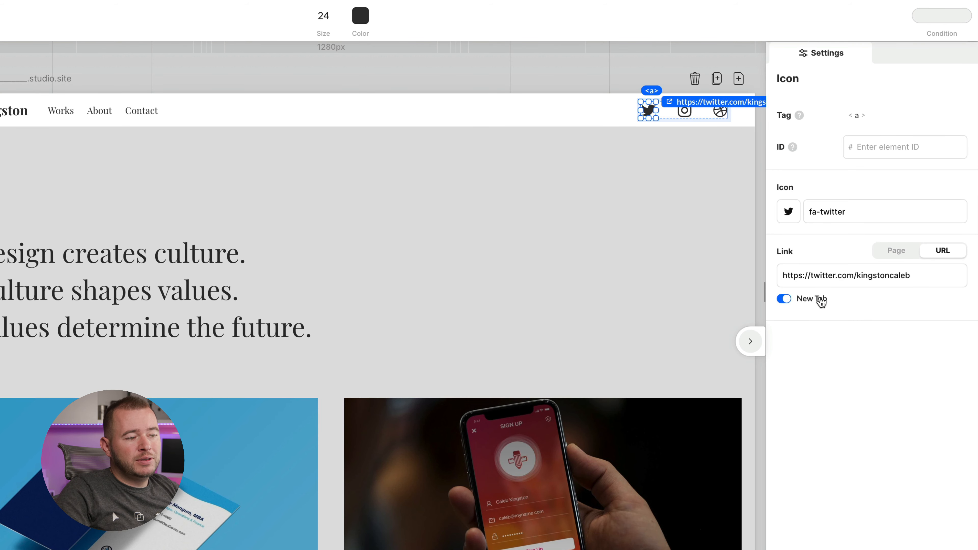
Step: Toggle the Twitter link's New Tab option off and back on
{"action": "left_click", "coordinate": [785, 299]}
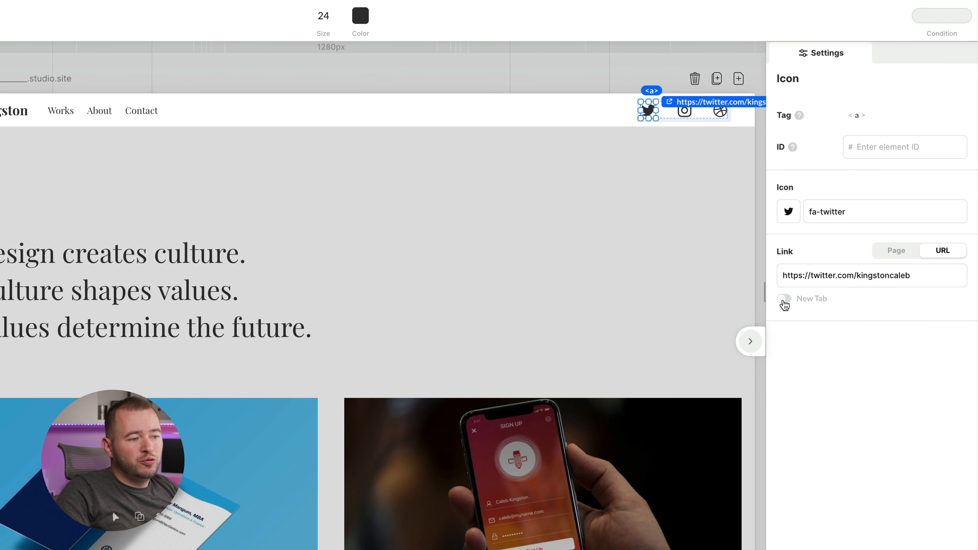
{"action": "left_click", "coordinate": [785, 300]}
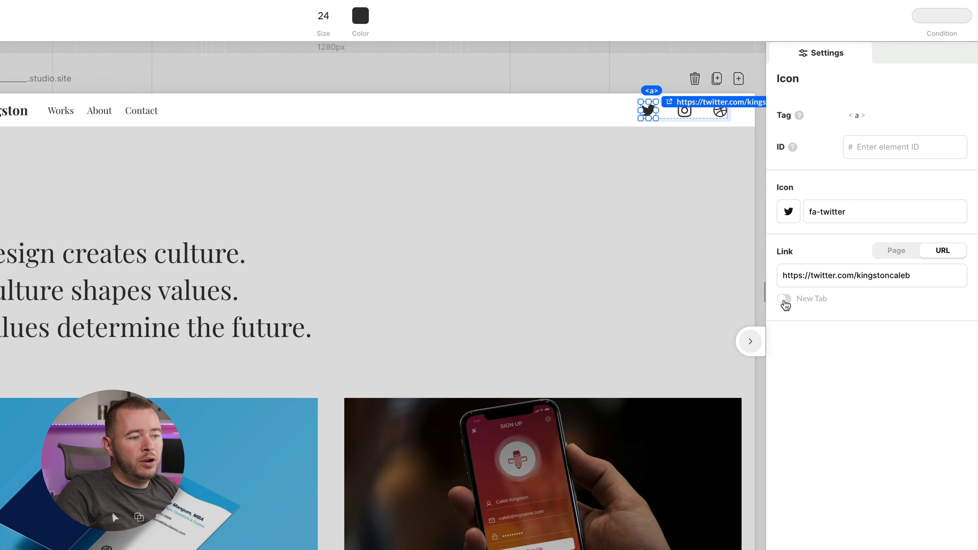
{"action": "left_click", "coordinate": [784, 301]}
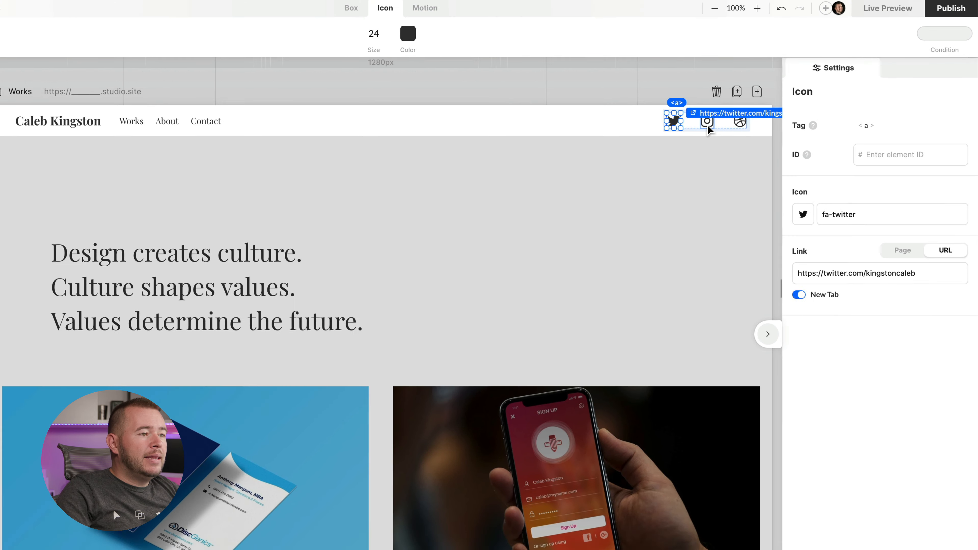
{"action": "left_click", "coordinate": [684, 112]}
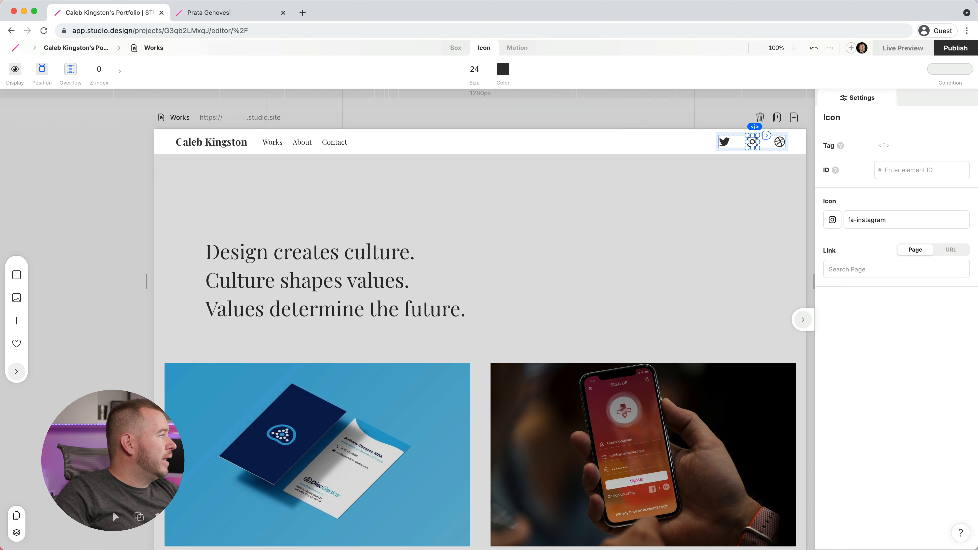
{"action": "key", "text": "super+Tab"}
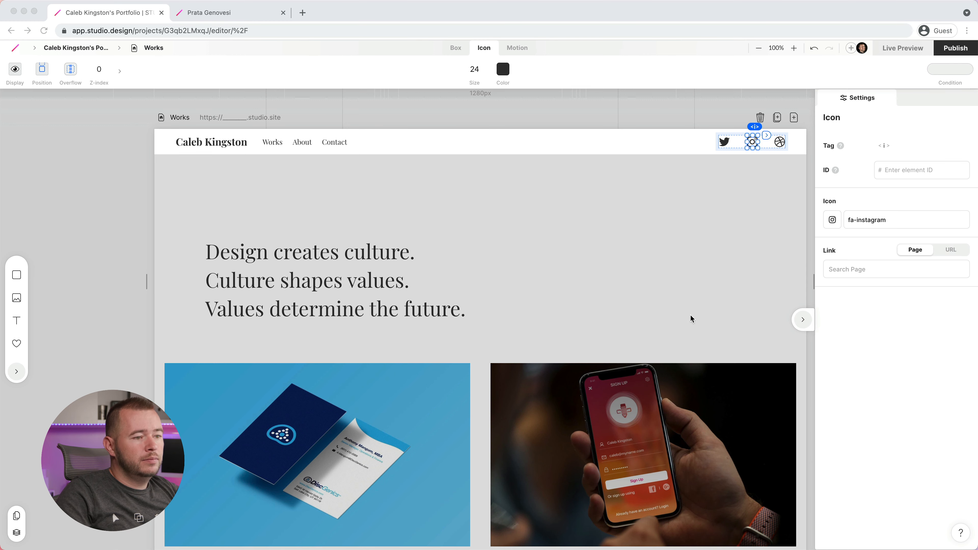
{"action": "left_click", "coordinate": [848, 272]}
{"action": "type", "text": "https://www.instagram.com/appdesigntips/"}
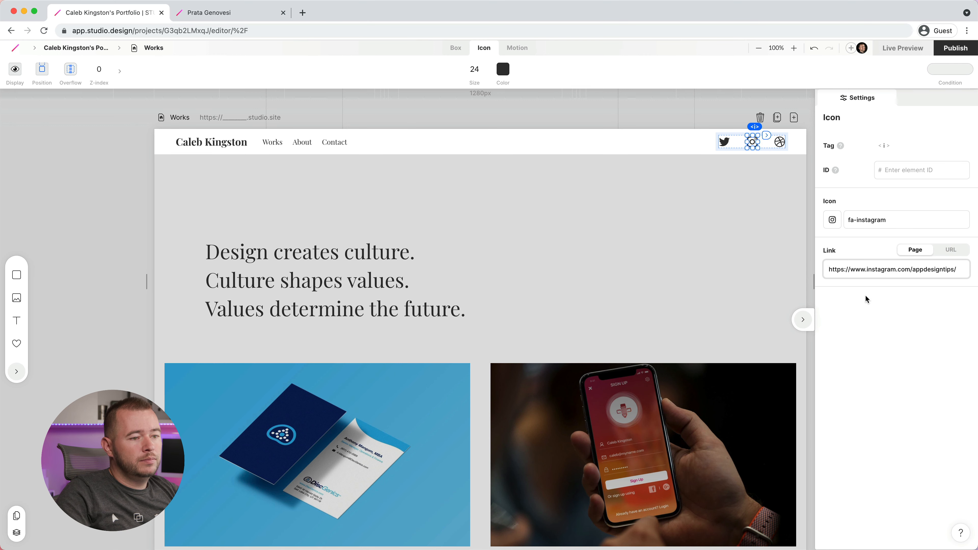
Step: Link the Dribbble icon in the navigation bar to the owner's Dribbble profile URL
{"action": "left_click", "coordinate": [781, 146]}
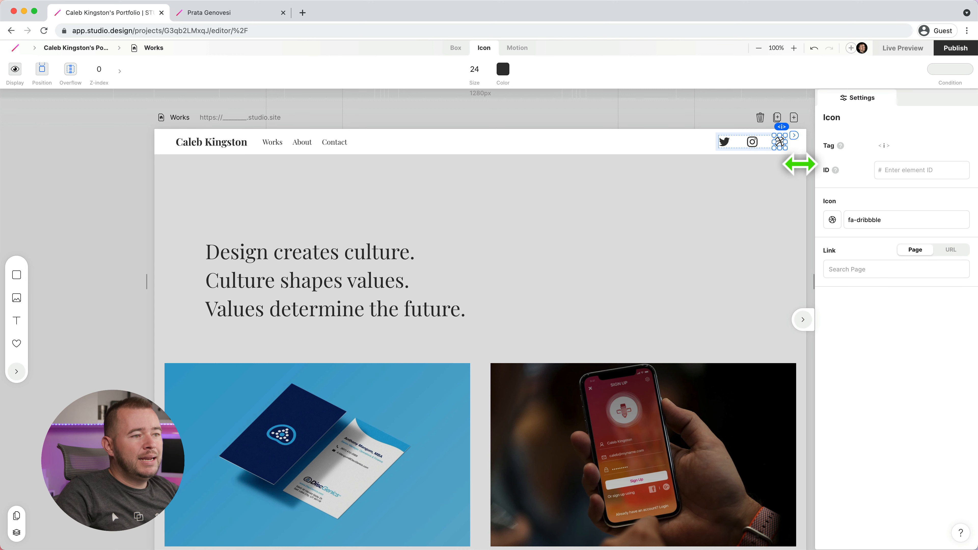
{"action": "key", "text": "super+Tab"}
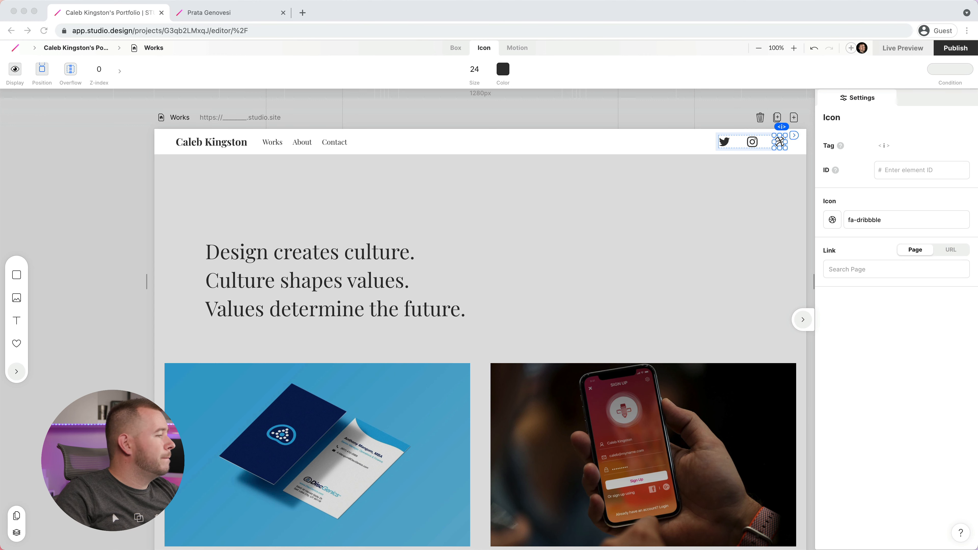
{"action": "left_click", "coordinate": [878, 269]}
{"action": "type", "text": "https://dribbble.com/calebkingston"}
{"action": "left_click", "coordinate": [906, 372]}
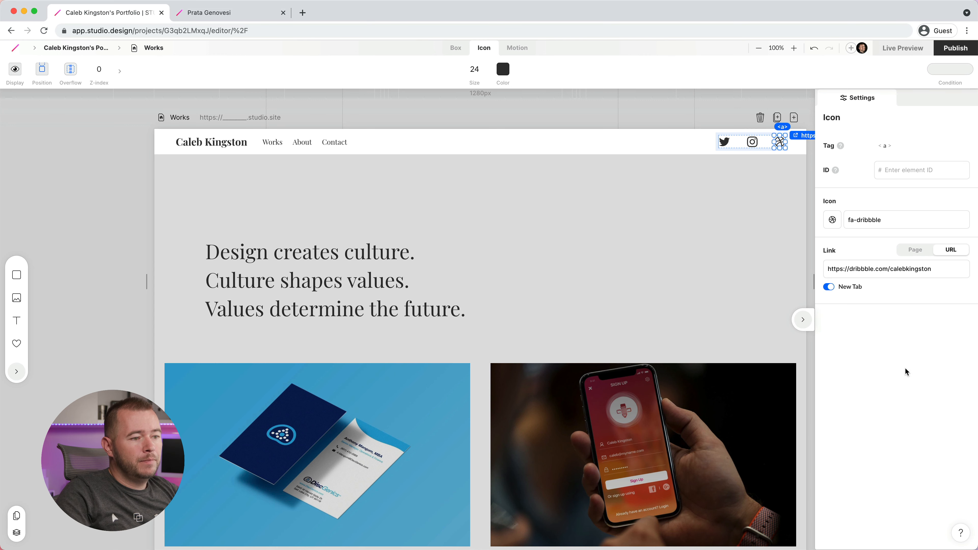
Step: Open the site's live preview from its shared preview URL, with the settings sidebar collapsed
{"action": "left_click", "coordinate": [799, 320]}
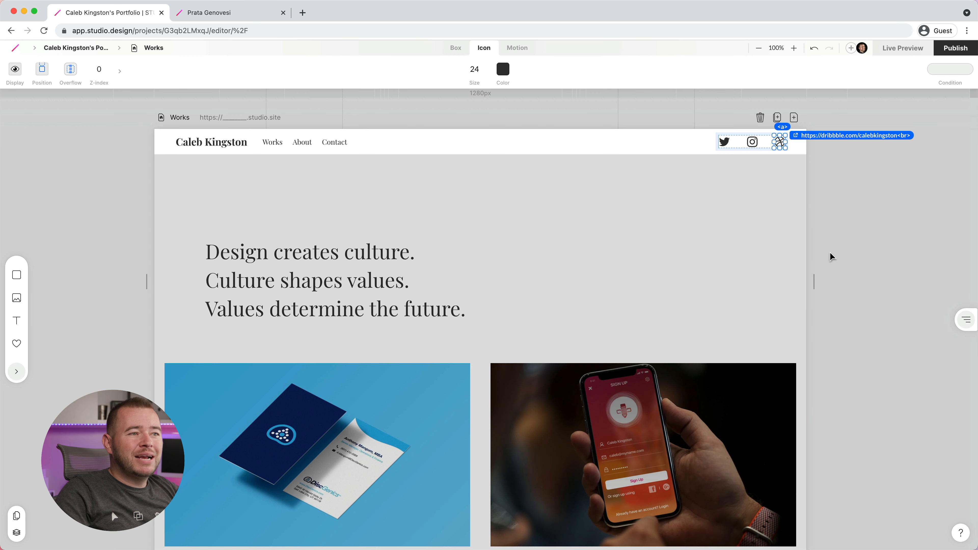
{"action": "left_click", "coordinate": [903, 53]}
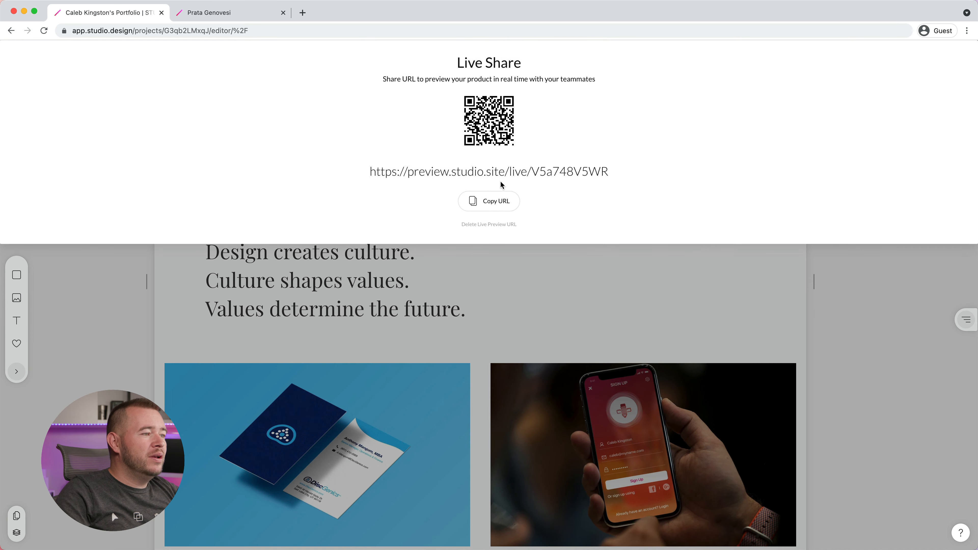
{"action": "left_click", "coordinate": [500, 170]}
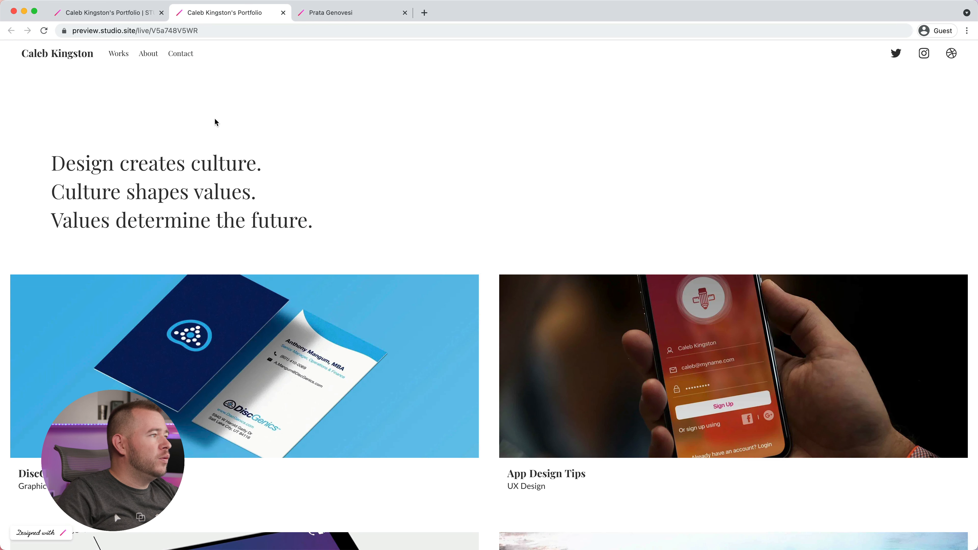
Step: Test the About, Contact and Works navigation links in the live preview, ending on the About page
{"action": "left_click", "coordinate": [148, 56]}
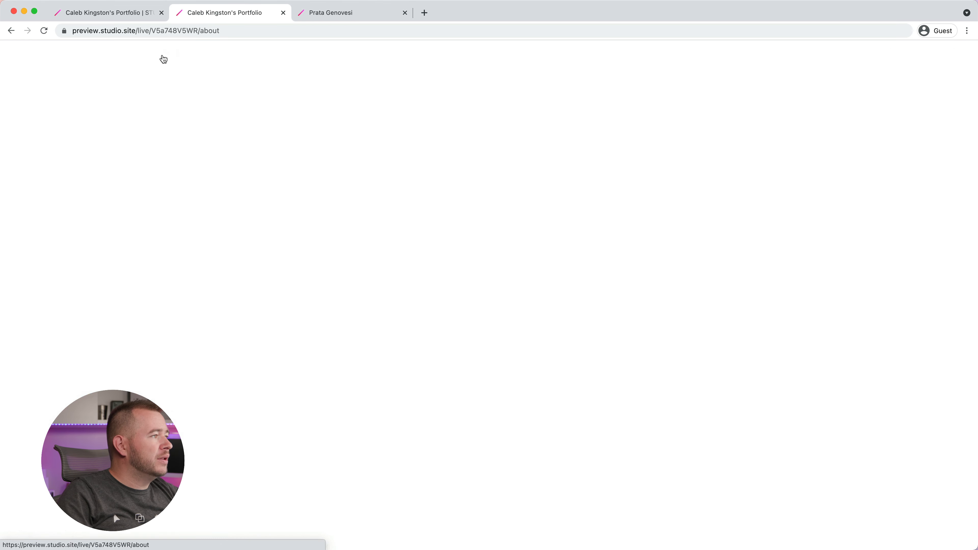
{"action": "left_click", "coordinate": [180, 55]}
{"action": "left_click", "coordinate": [122, 57]}
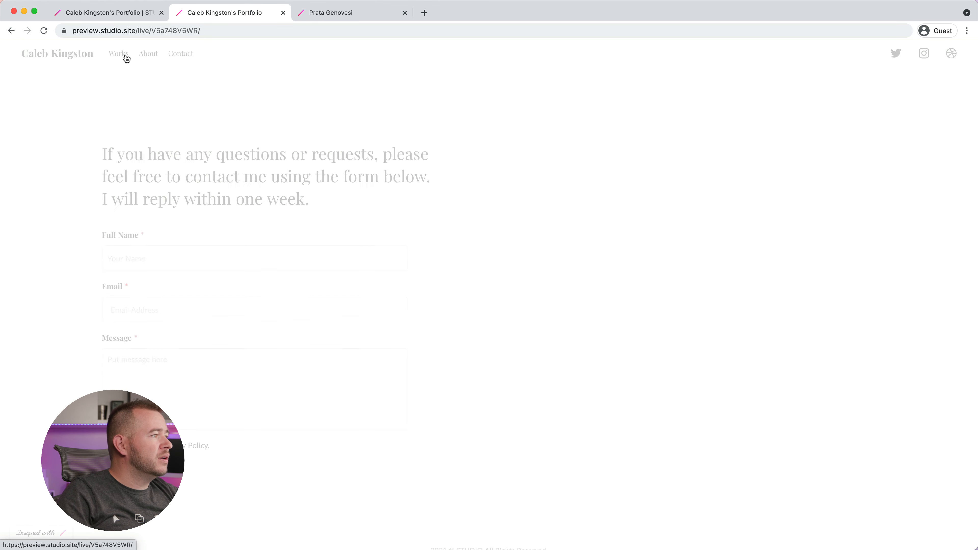
{"action": "left_click", "coordinate": [149, 56]}
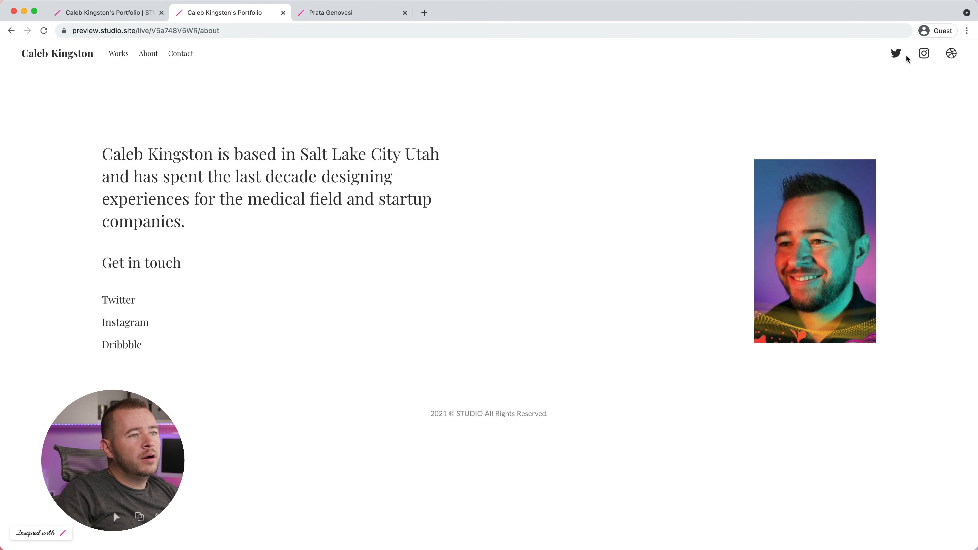
Step: Test the Twitter, Instagram and Dribbble icons in the preview's navigation bar, closing each external profile after it opens
{"action": "left_click", "coordinate": [896, 53]}
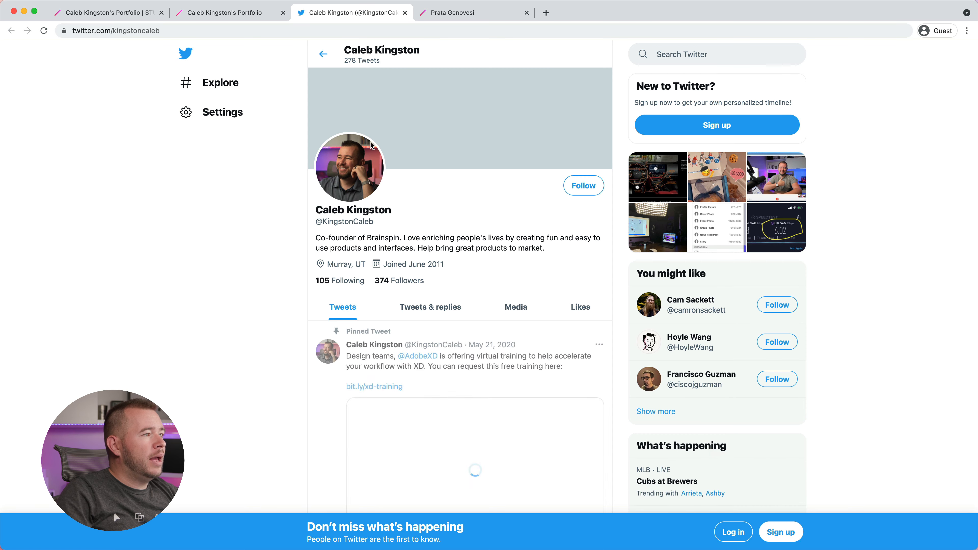
{"action": "left_click", "coordinate": [405, 12]}
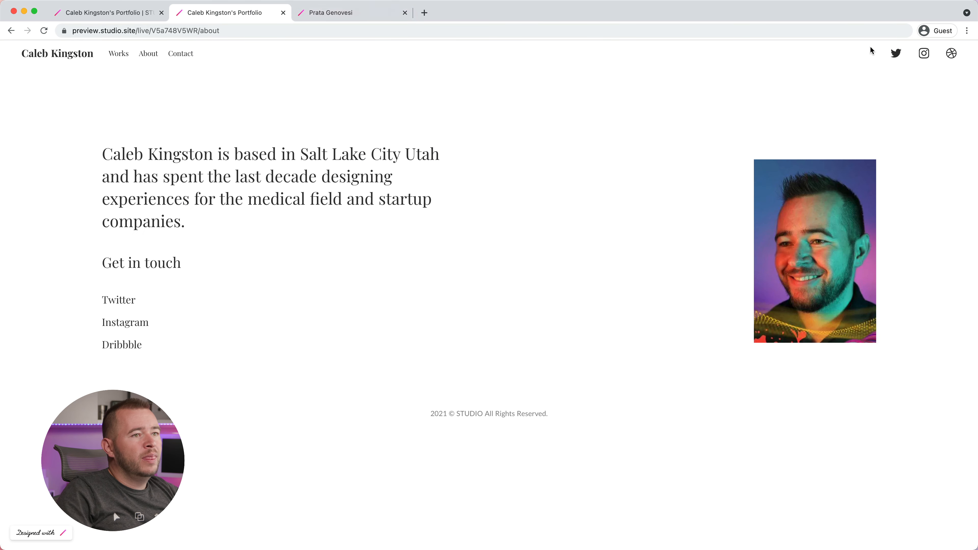
{"action": "left_click", "coordinate": [925, 54]}
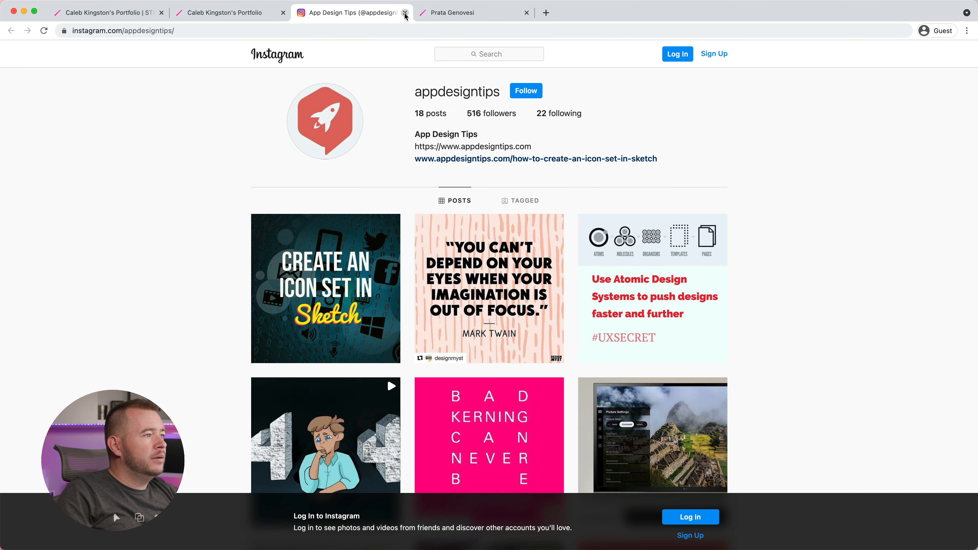
{"action": "left_click", "coordinate": [404, 12]}
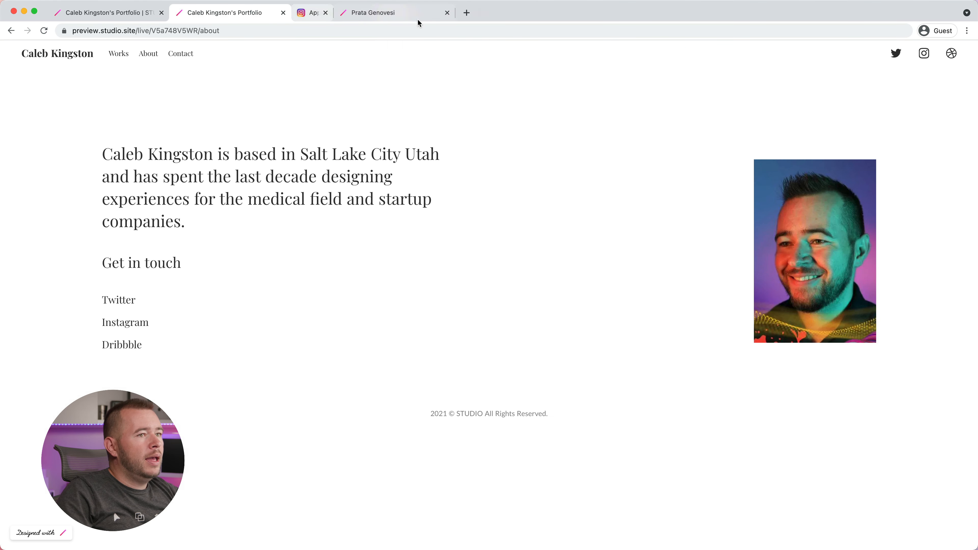
{"action": "left_click", "coordinate": [954, 54]}
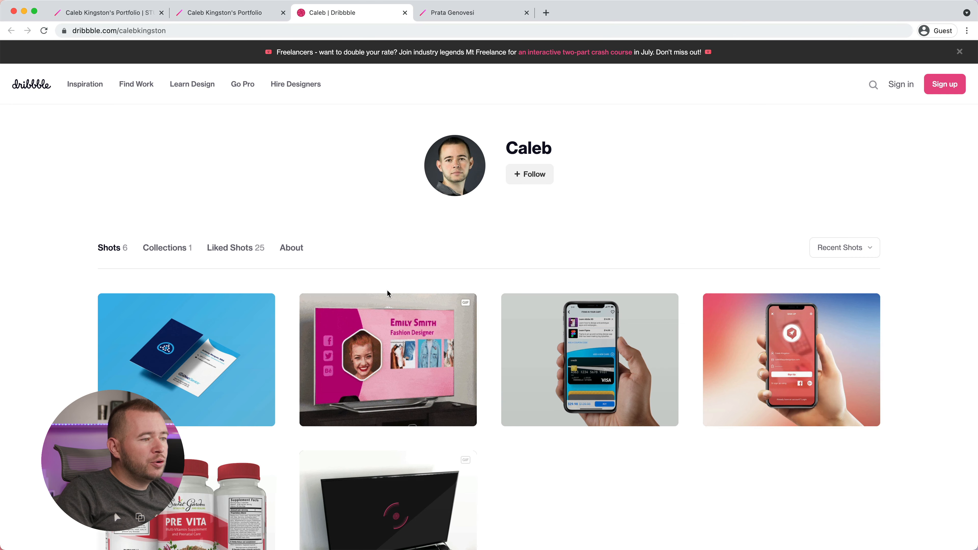
{"action": "left_click", "coordinate": [405, 12]}
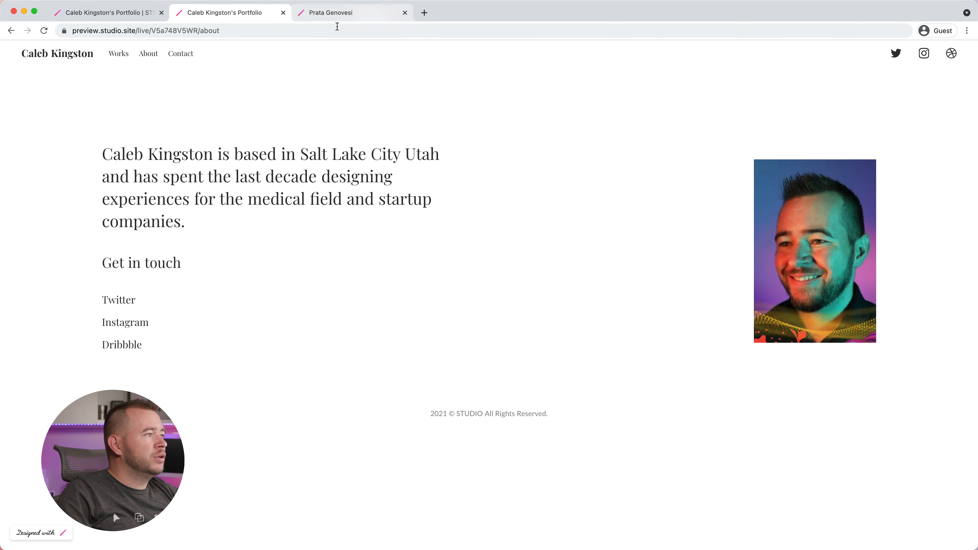
Step: Return to the Studio editor and link the "Get in touch" text near the end of the Works page to the Contact page
{"action": "left_click", "coordinate": [140, 15]}
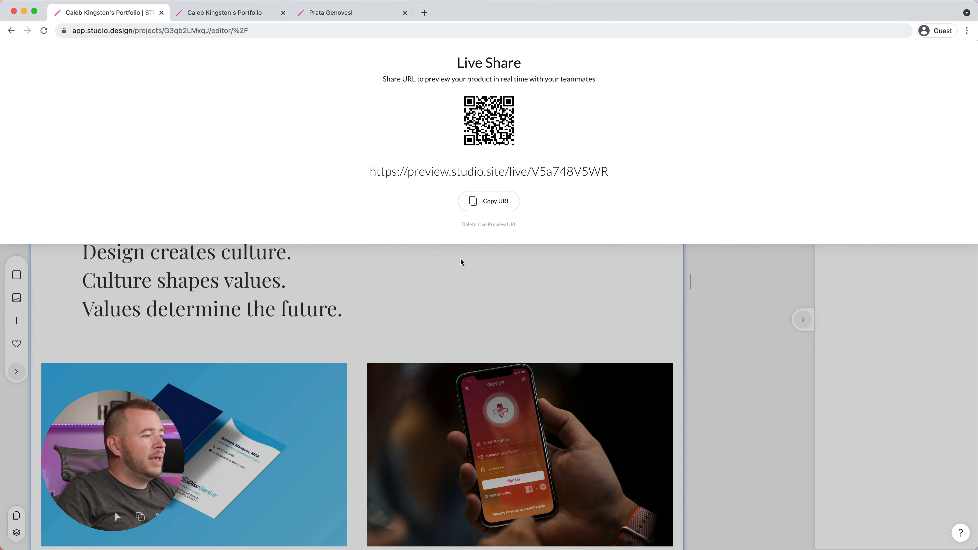
{"action": "left_click", "coordinate": [464, 276]}
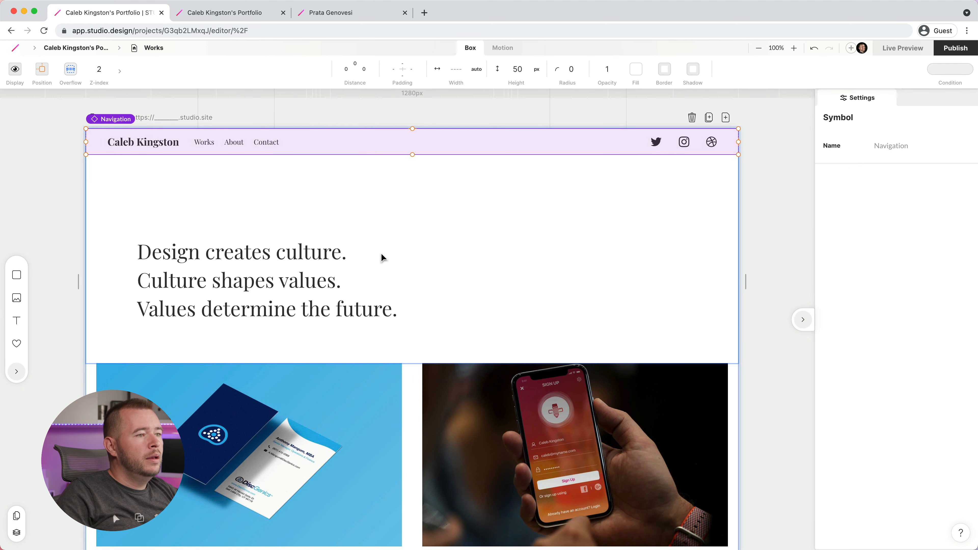
{"action": "scroll", "coordinate": [322, 233], "scroll_direction": "down", "scroll_amount": 3}
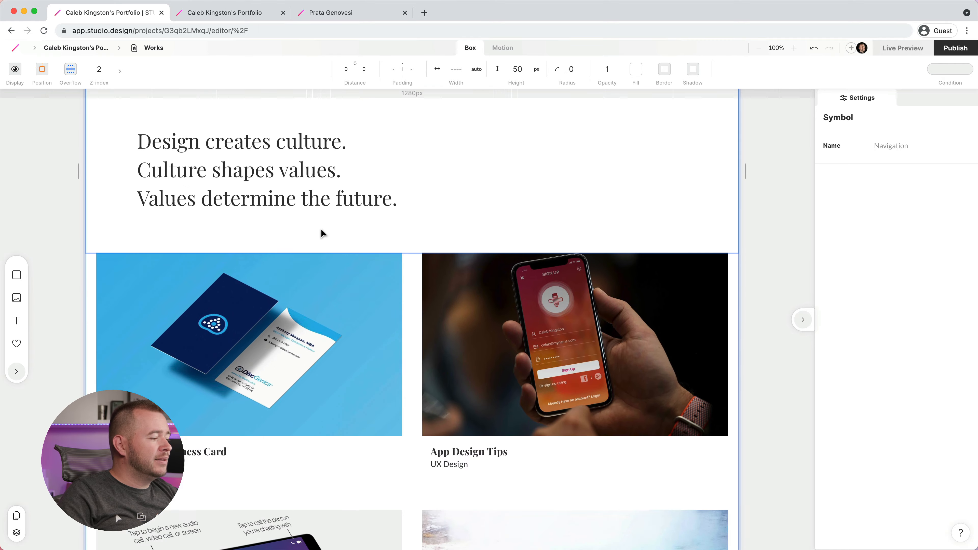
{"action": "scroll", "coordinate": [320, 229], "scroll_direction": "down", "scroll_amount": 15}
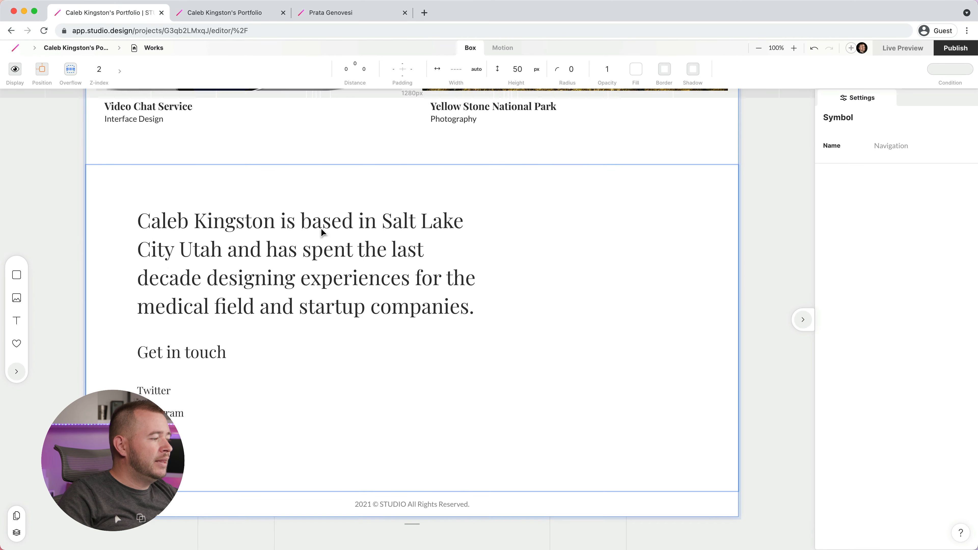
{"action": "scroll", "coordinate": [320, 230], "scroll_direction": "down", "scroll_amount": 1}
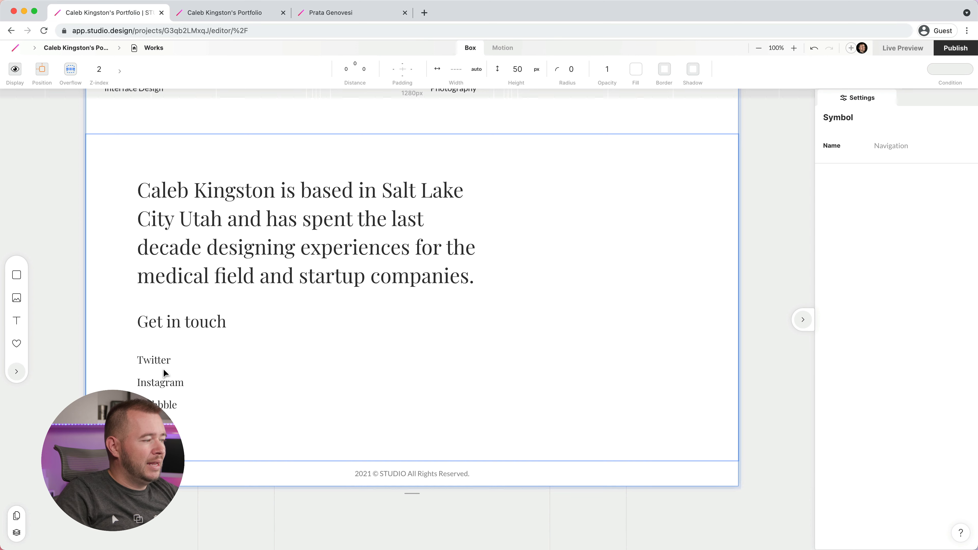
{"action": "double_click", "coordinate": [167, 322]}
{"action": "left_click", "coordinate": [849, 271]}
{"action": "left_click", "coordinate": [856, 320]}
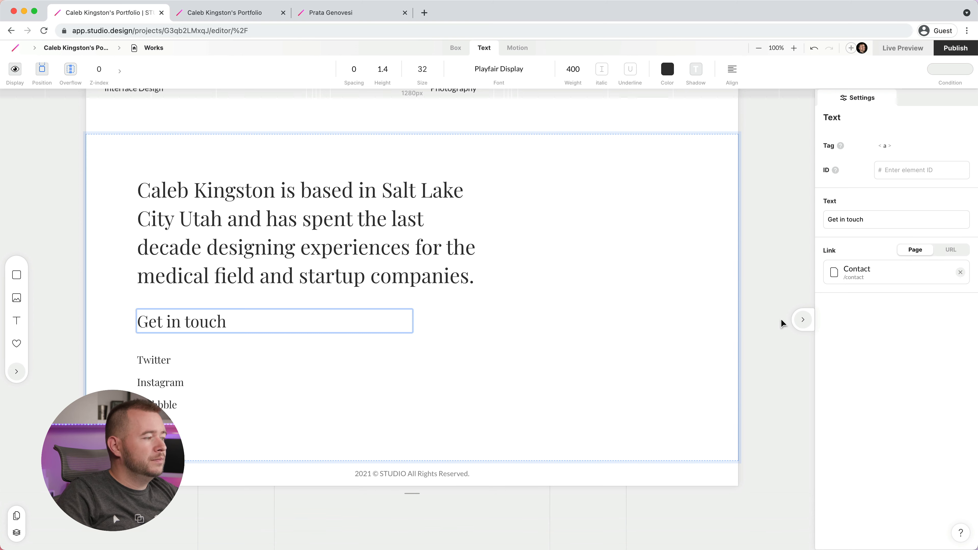
Step: Link the Twitter text under "Get in touch" on the Works page to the owner's Twitter profile URL
{"action": "left_click", "coordinate": [159, 361]}
{"action": "left_click", "coordinate": [952, 250]}
{"action": "left_click", "coordinate": [872, 269]}
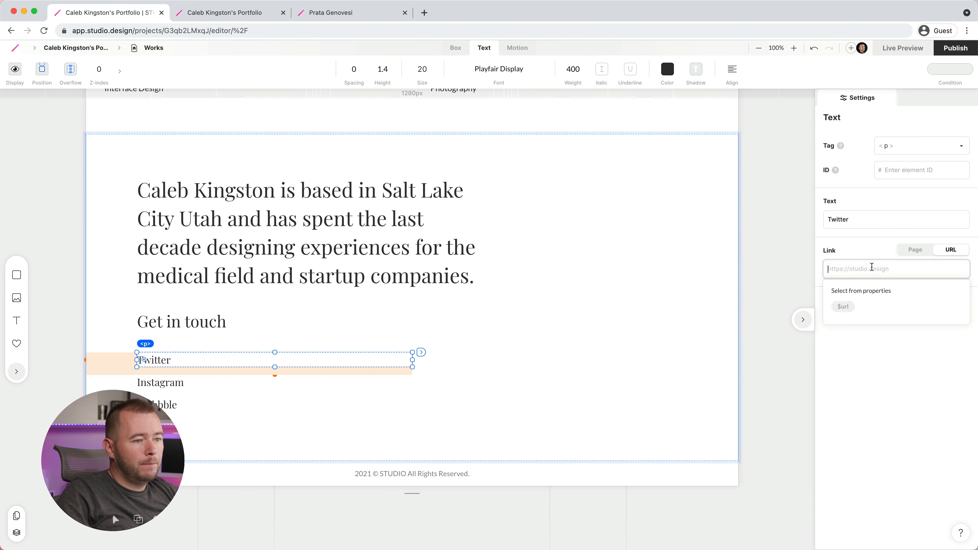
{"action": "key", "text": "super+v"}
{"action": "left_click", "coordinate": [160, 383]}
{"action": "left_click", "coordinate": [952, 250]}
{"action": "left_click", "coordinate": [877, 269]}
{"action": "left_click", "coordinate": [882, 270]}
{"action": "key", "text": "super+v"}
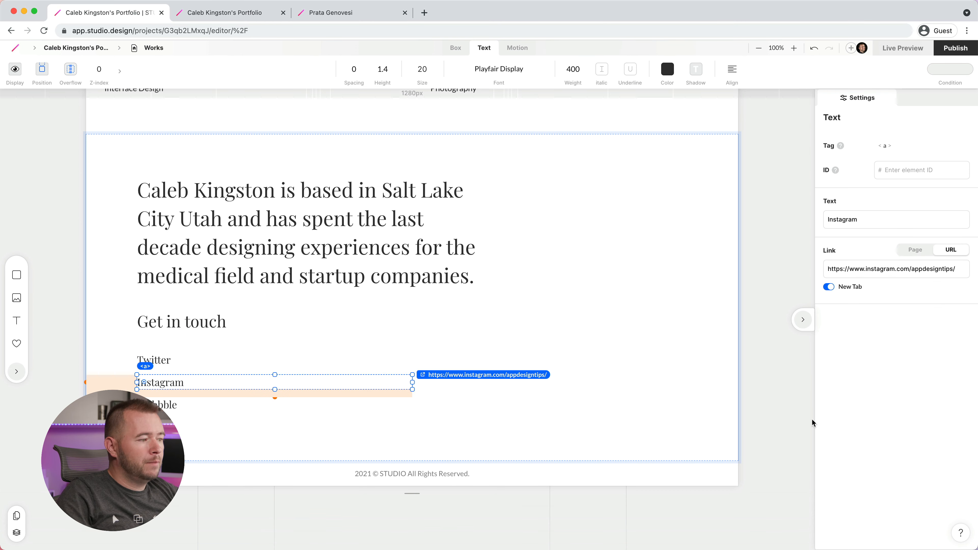
Step: Link the Dribbble text under "Get in touch" on the Works page to the owner's Dribbble profile URL and deselect it
{"action": "left_click", "coordinate": [165, 405]}
{"action": "left_click", "coordinate": [878, 270]}
{"action": "type", "text": "https://dribbble.com/calebkingston"}
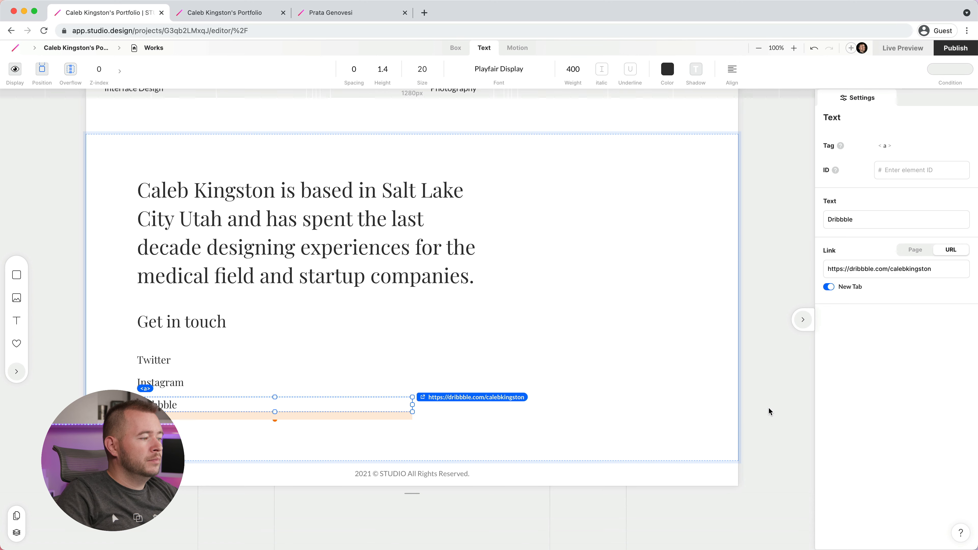
{"action": "left_click", "coordinate": [769, 411]}
{"action": "scroll", "coordinate": [613, 365], "scroll_direction": "up", "scroll_amount": 4}
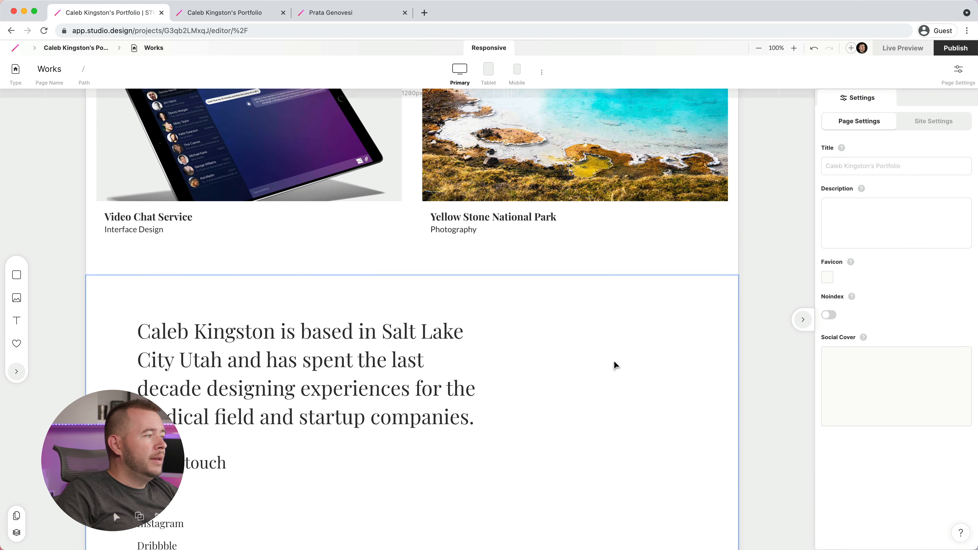
Step: Open the About page and inspect the link setting of its "Get in touch" text
{"action": "left_click", "coordinate": [148, 48]}
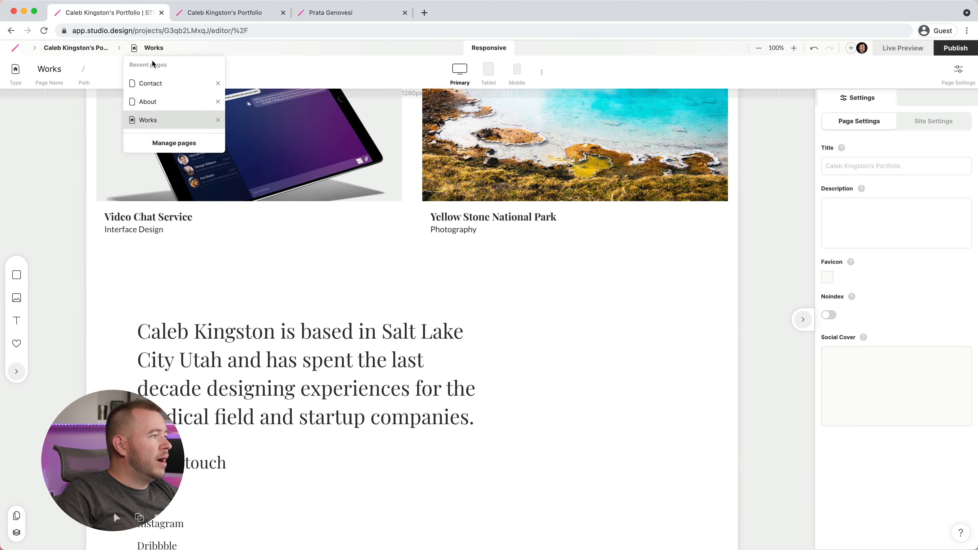
{"action": "left_click", "coordinate": [144, 101]}
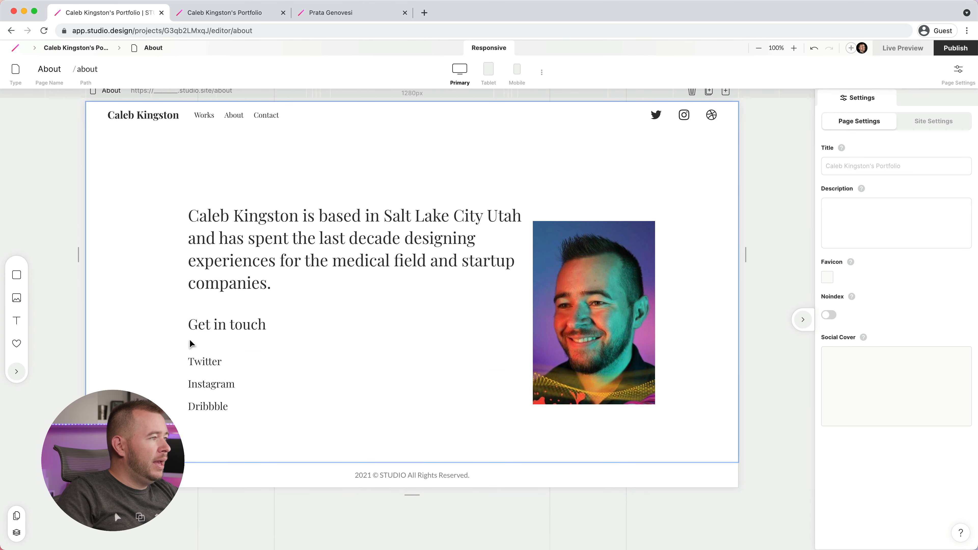
{"action": "left_click", "coordinate": [233, 328]}
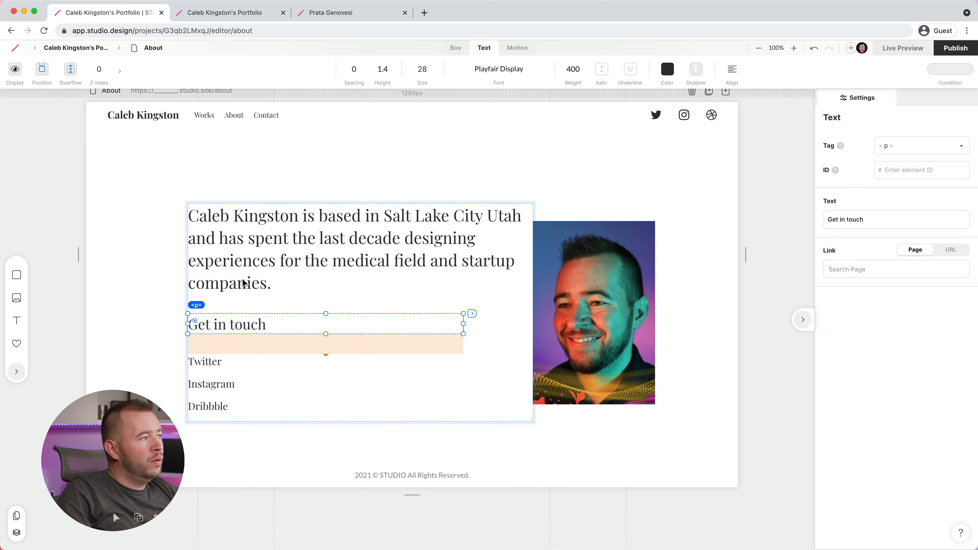
Step: Go back to the Works page and select the "Get in touch", Twitter, Instagram and Dribbble texts together to review their links
{"action": "left_click", "coordinate": [148, 48]}
{"action": "left_click", "coordinate": [146, 121]}
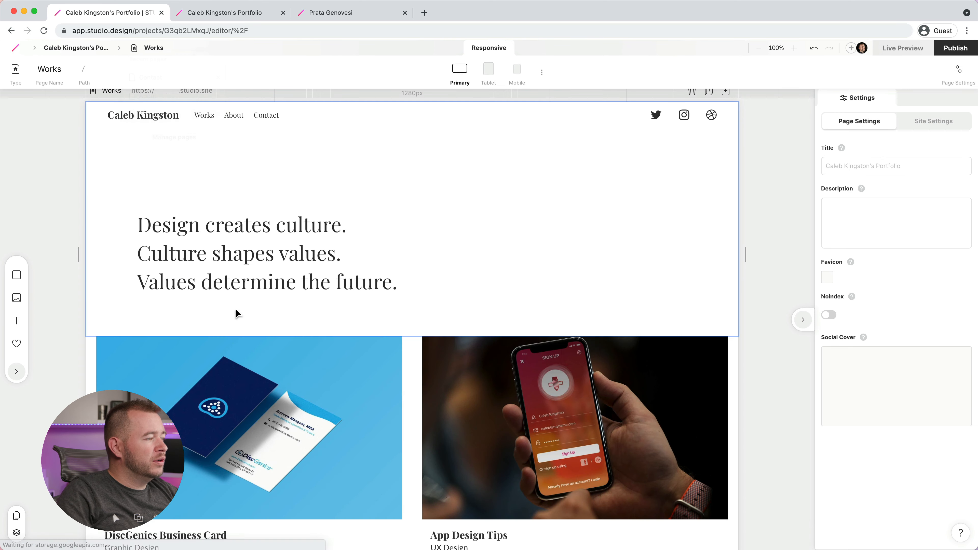
{"action": "scroll", "coordinate": [235, 320], "scroll_direction": "down", "scroll_amount": 10}
{"action": "scroll", "coordinate": [233, 333], "scroll_direction": "down", "scroll_amount": 5}
{"action": "left_click", "coordinate": [180, 306]}
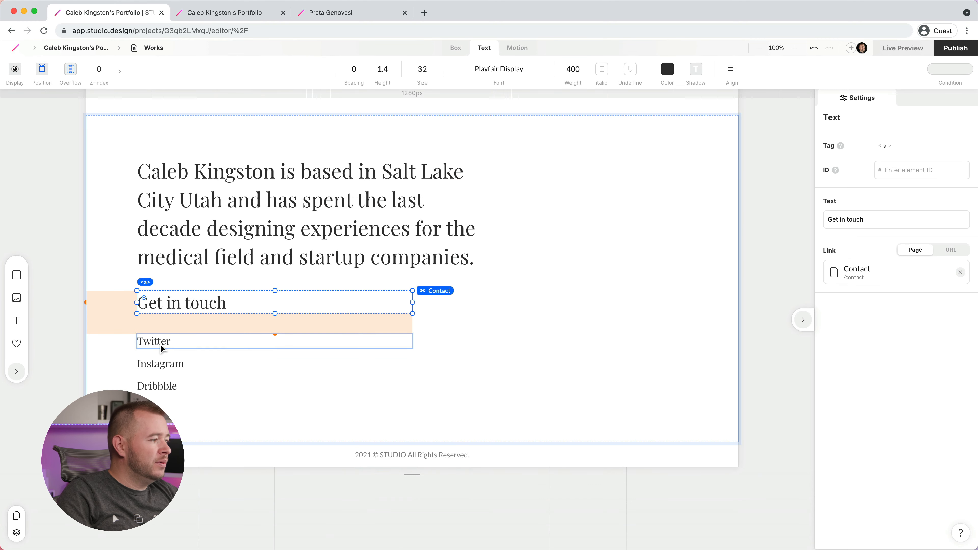
{"action": "left_click", "coordinate": [147, 343], "text": "shift"}
{"action": "left_click", "coordinate": [160, 366], "text": "shift"}
{"action": "left_click", "coordinate": [158, 385], "text": "shift"}
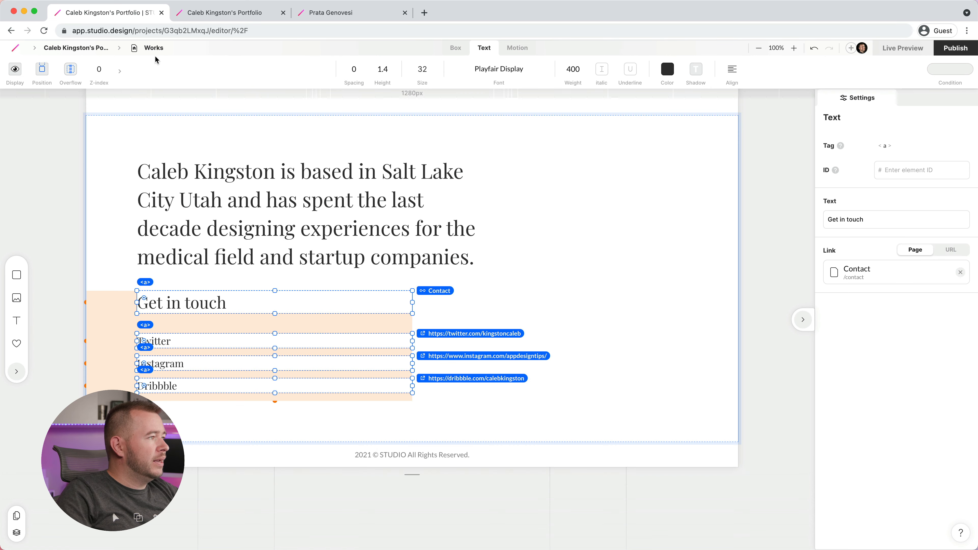
Step: Switch to the About page again and select the "Get in touch" text beside the portrait
{"action": "left_click", "coordinate": [153, 48]}
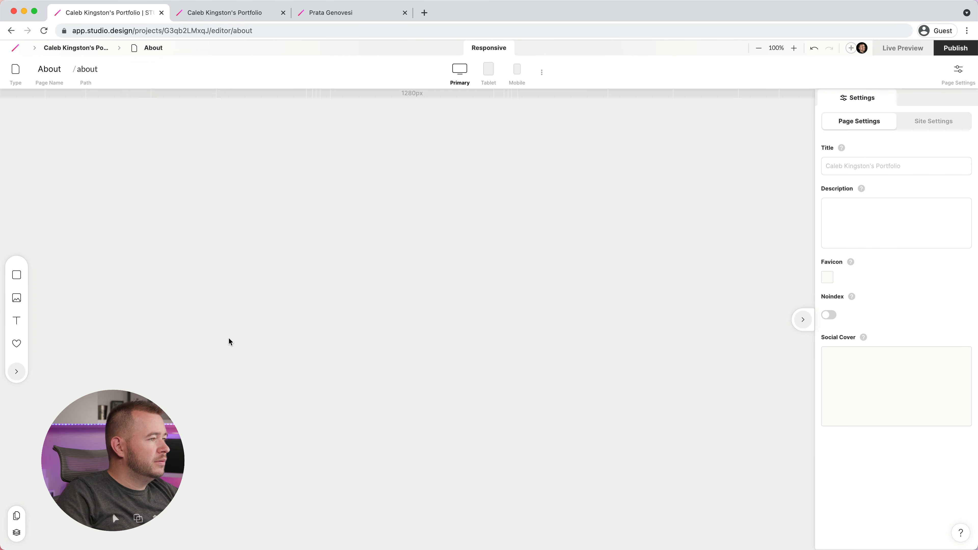
{"action": "left_click", "coordinate": [211, 288]}
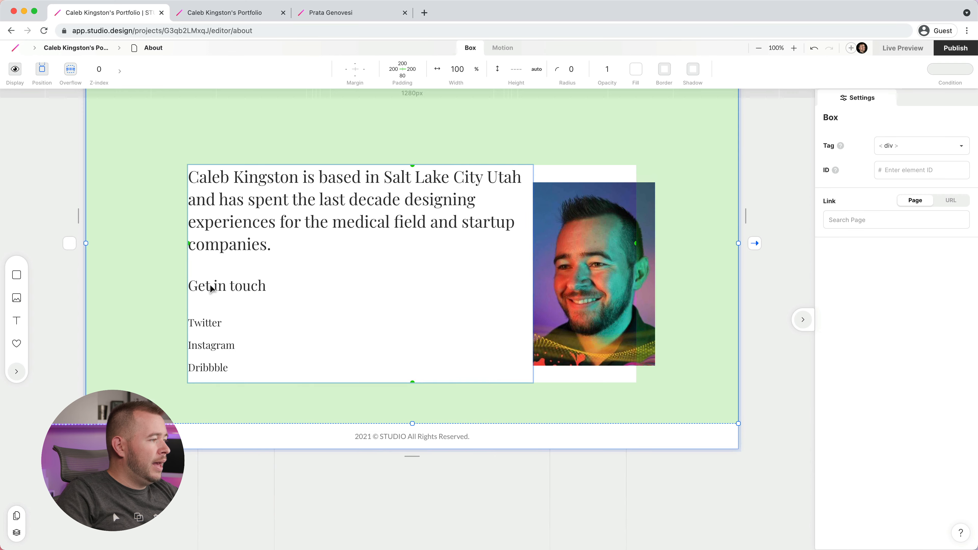
{"action": "scroll", "coordinate": [211, 288], "scroll_direction": "up", "scroll_amount": 1}
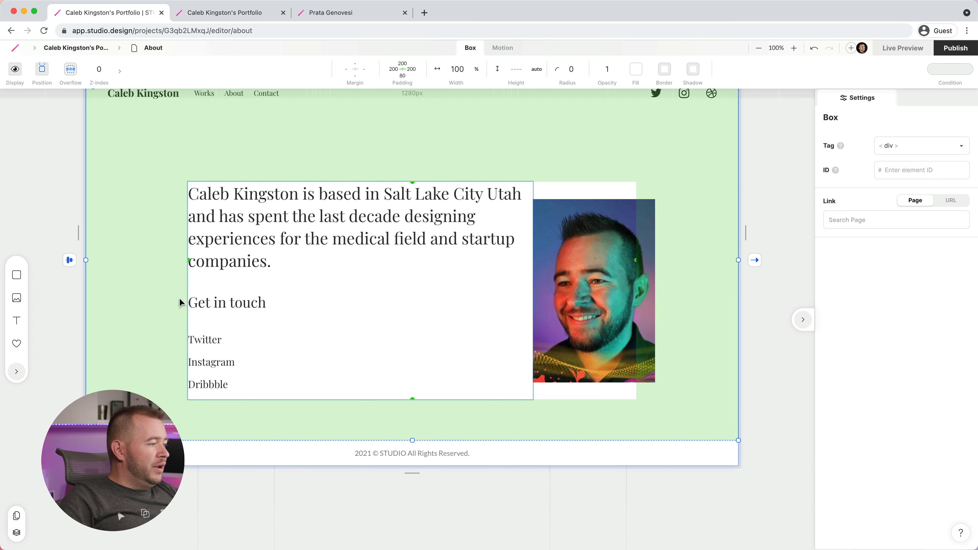
{"action": "left_click", "coordinate": [220, 309]}
{"action": "left_click", "coordinate": [219, 309]}
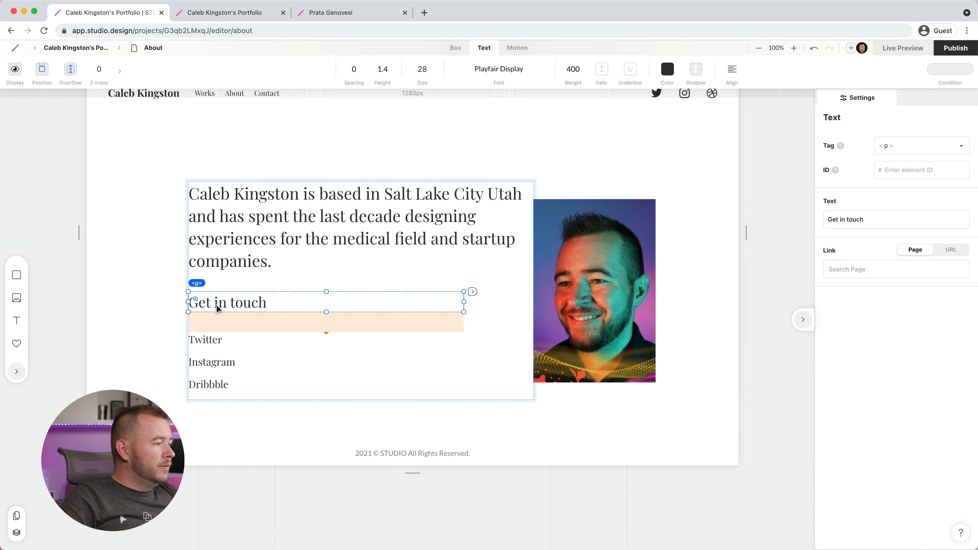
Step: Link the Twitter text on the About page to the owner's Twitter profile URL
{"action": "left_click", "coordinate": [207, 345]}
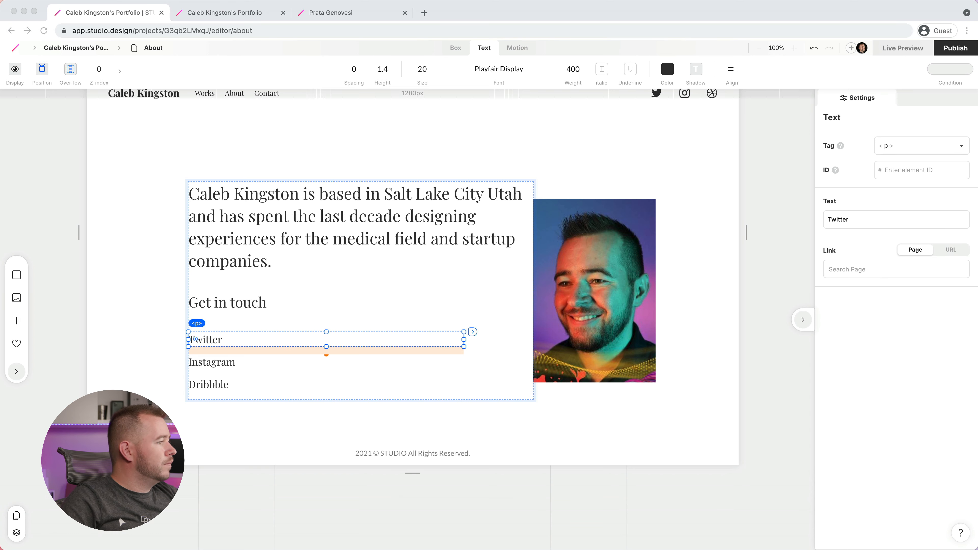
{"action": "left_click", "coordinate": [951, 249]}
{"action": "left_click", "coordinate": [860, 269]}
{"action": "type", "text": "https://twitter.com/kingstoncaleb"}
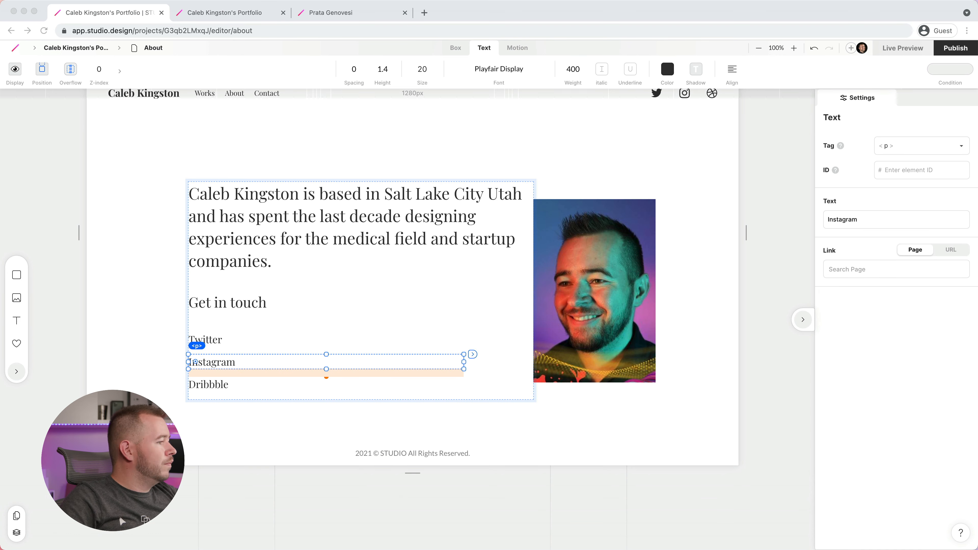
{"action": "left_click", "coordinate": [886, 269]}
{"action": "left_click", "coordinate": [951, 249]}
{"action": "type", "text": "https://www.instagram.com/appdesigntips/"}
Step: Link the Dribbble text on the About page to the owner's Dribbble profile URL
{"action": "left_click", "coordinate": [196, 389]}
{"action": "left_click", "coordinate": [886, 269]}
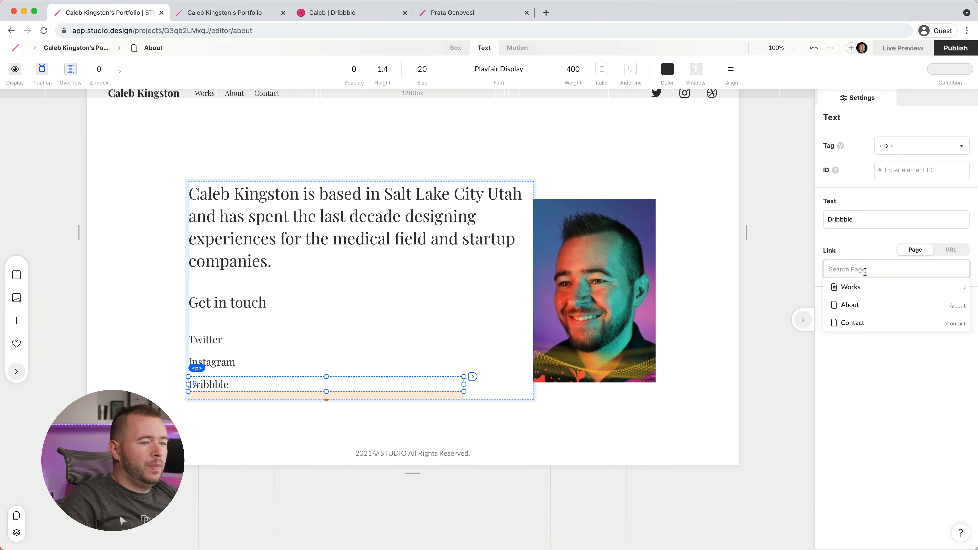
{"action": "left_click", "coordinate": [951, 250]}
{"action": "key", "text": "super+v"}
{"action": "left_click", "coordinate": [782, 330]}
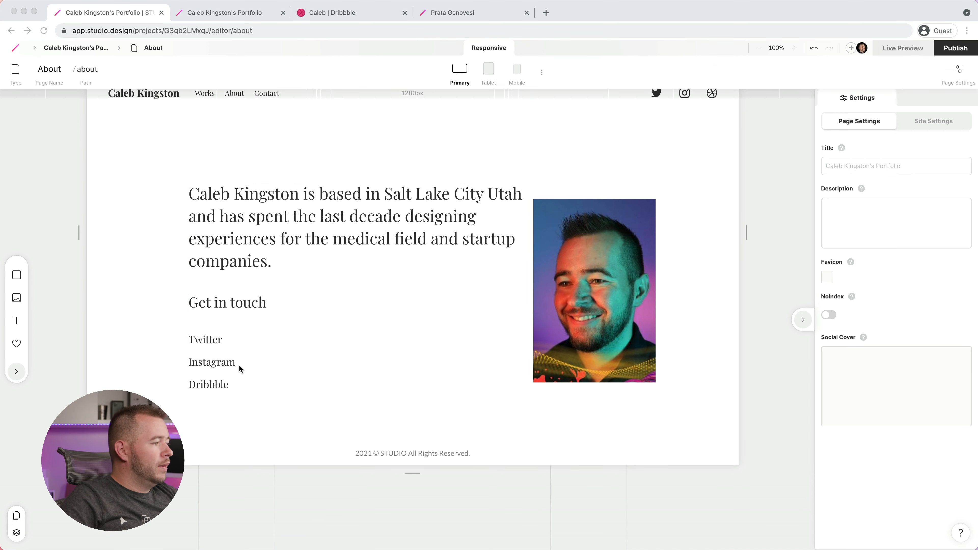
Step: Switch to the Contact page and look over its header, contact form and footer
{"action": "scroll", "coordinate": [301, 360], "scroll_direction": "up", "scroll_amount": 5}
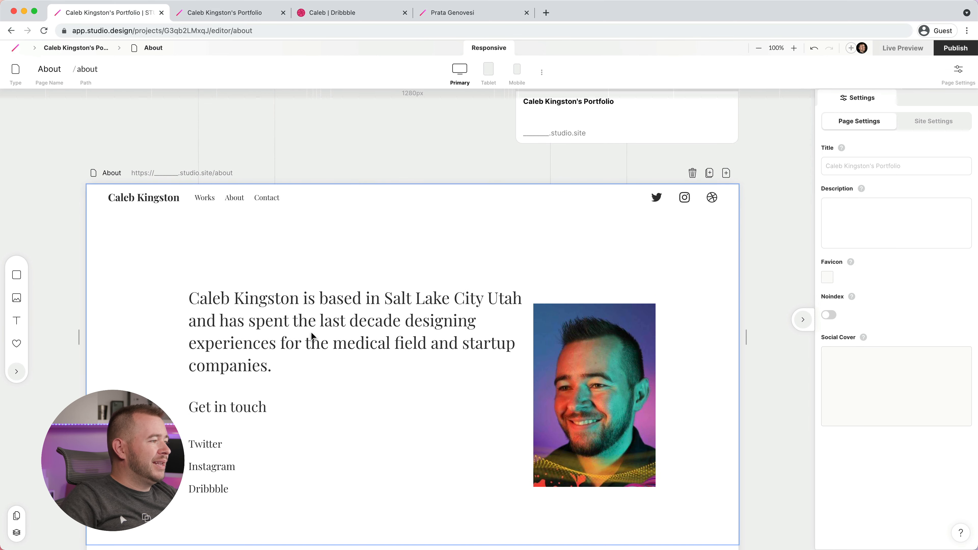
{"action": "left_click", "coordinate": [150, 48]}
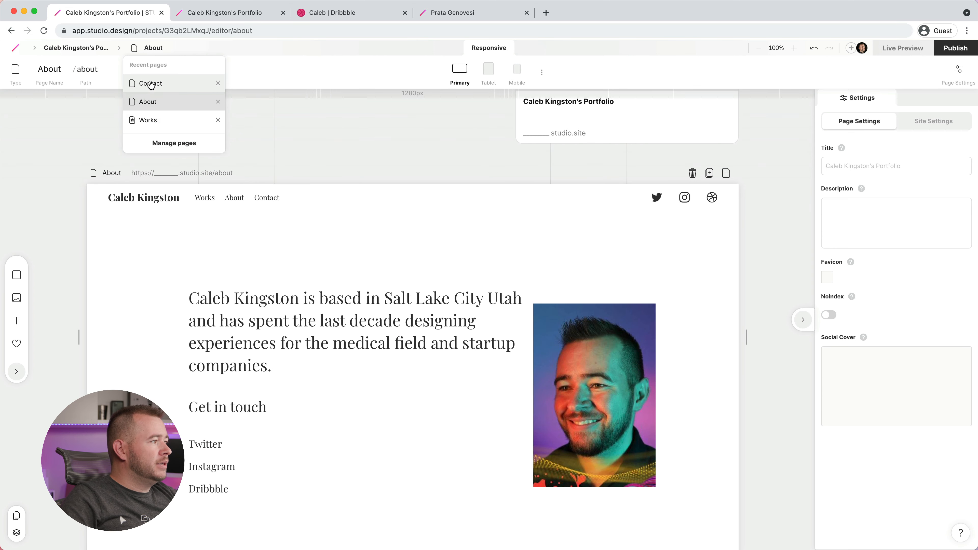
{"action": "left_click", "coordinate": [161, 84]}
{"action": "scroll", "coordinate": [353, 242], "scroll_direction": "down", "scroll_amount": 4}
{"action": "scroll", "coordinate": [353, 242], "scroll_direction": "down", "scroll_amount": 8}
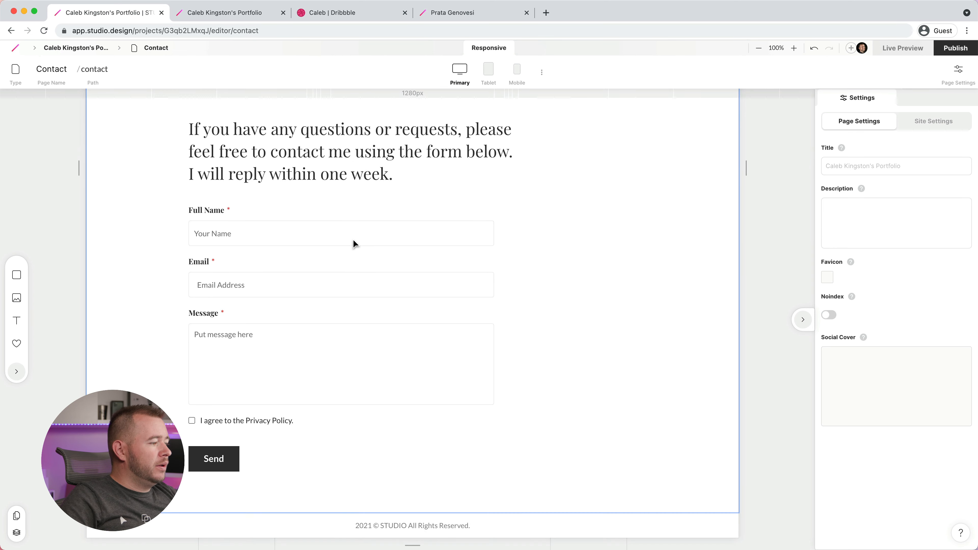
{"action": "scroll", "coordinate": [353, 243], "scroll_direction": "up", "scroll_amount": 11}
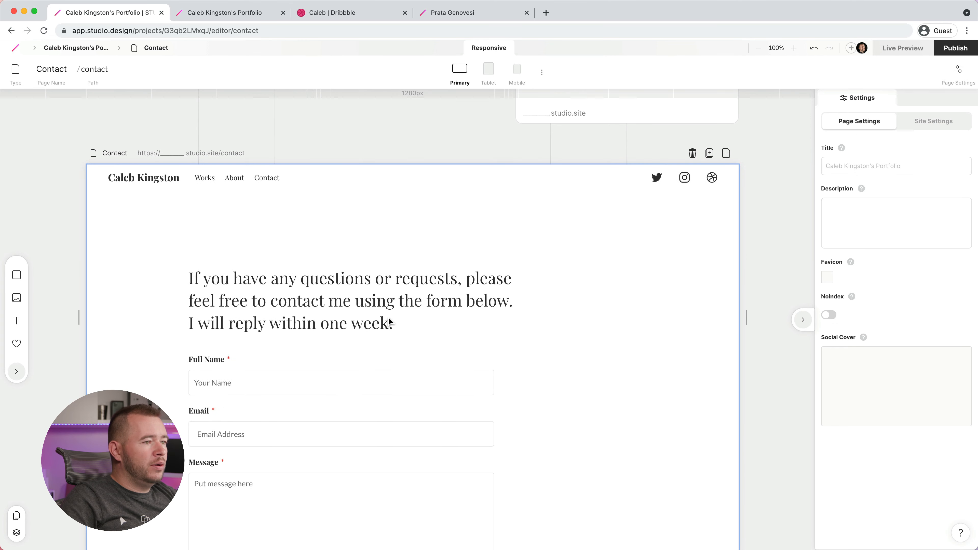
{"action": "scroll", "coordinate": [435, 299], "scroll_direction": "down", "scroll_amount": 3}
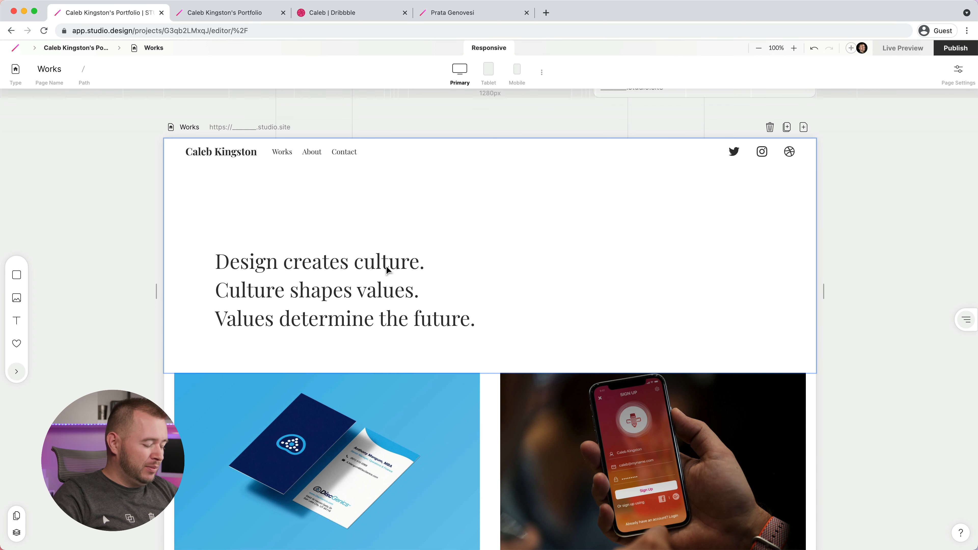
Step: Select the hero section around the "Design creates culture" headline on the Works page and apply the &appear condition to its motion
{"action": "left_click", "coordinate": [508, 261]}
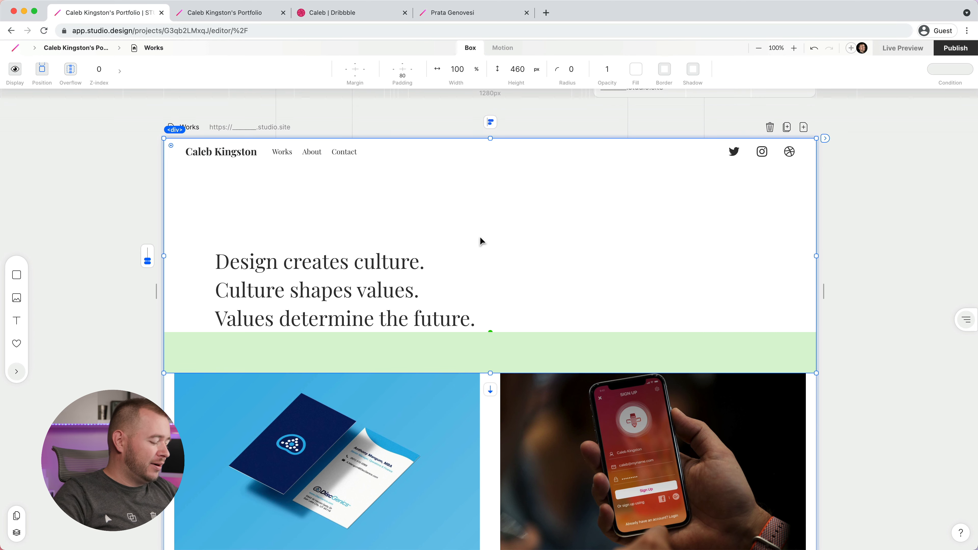
{"action": "scroll", "coordinate": [547, 292], "scroll_direction": "down", "scroll_amount": 1}
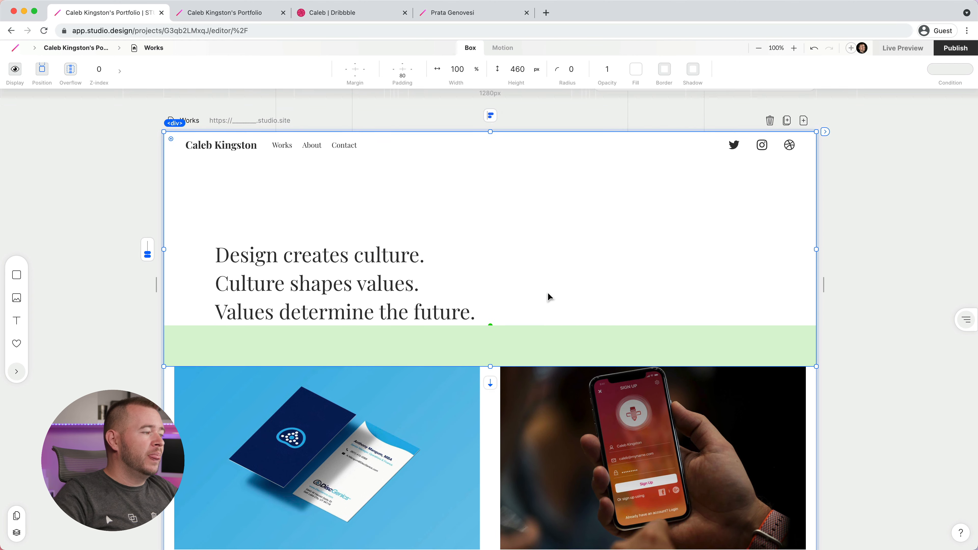
{"action": "scroll", "coordinate": [547, 292], "scroll_direction": "left", "scroll_amount": 1}
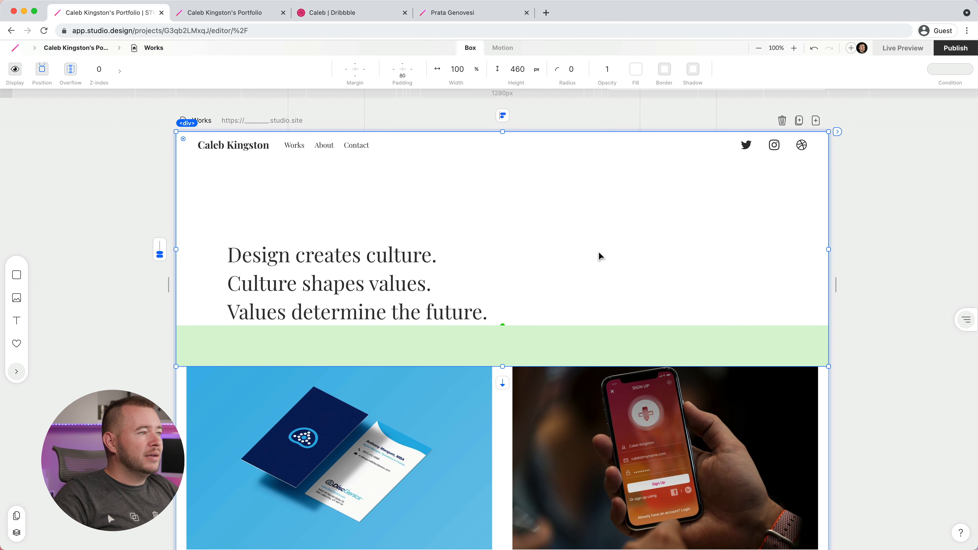
{"action": "left_click", "coordinate": [504, 49]}
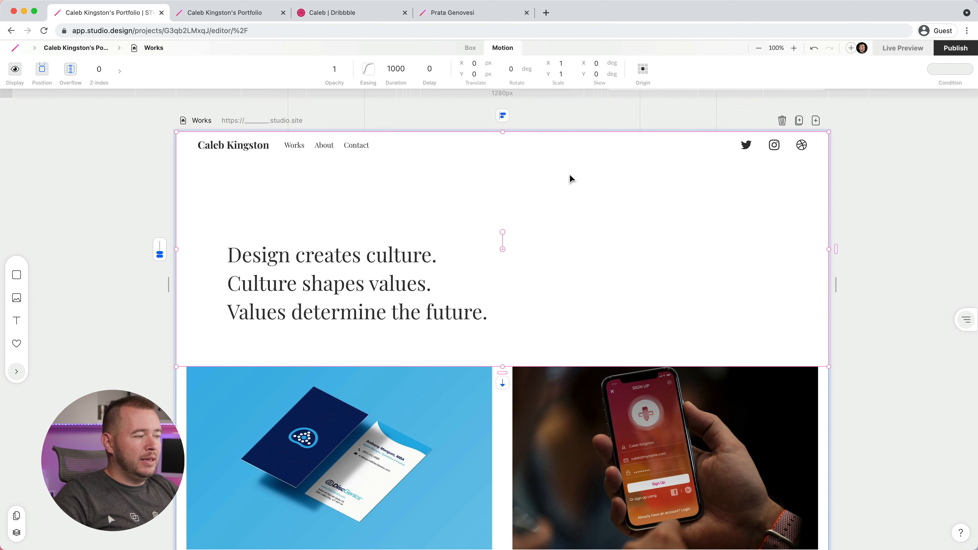
{"action": "left_click", "coordinate": [935, 72]}
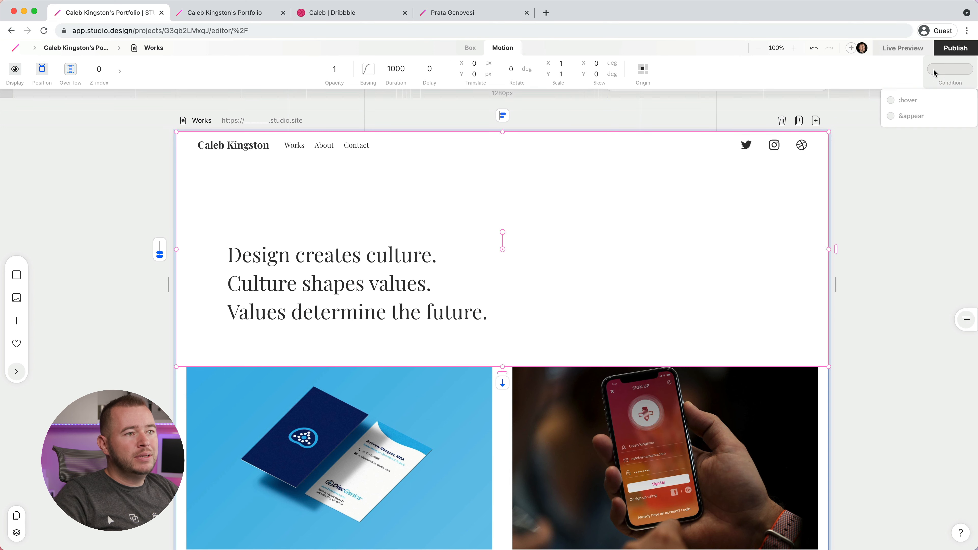
{"action": "left_click", "coordinate": [892, 116]}
{"action": "left_click", "coordinate": [878, 126]}
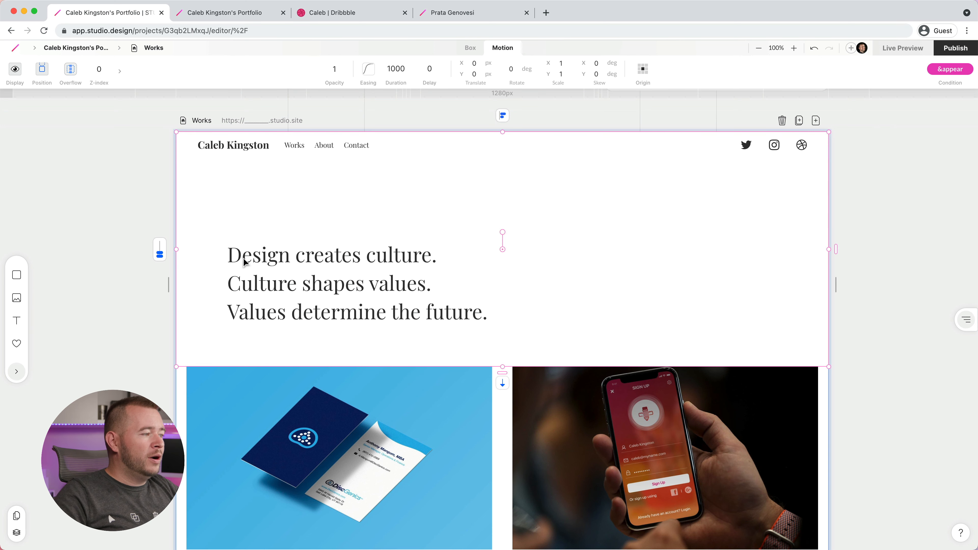
Step: Set the hero section's appear motion to an X translation of -100 px and an opacity of 0
{"action": "left_click", "coordinate": [335, 68]}
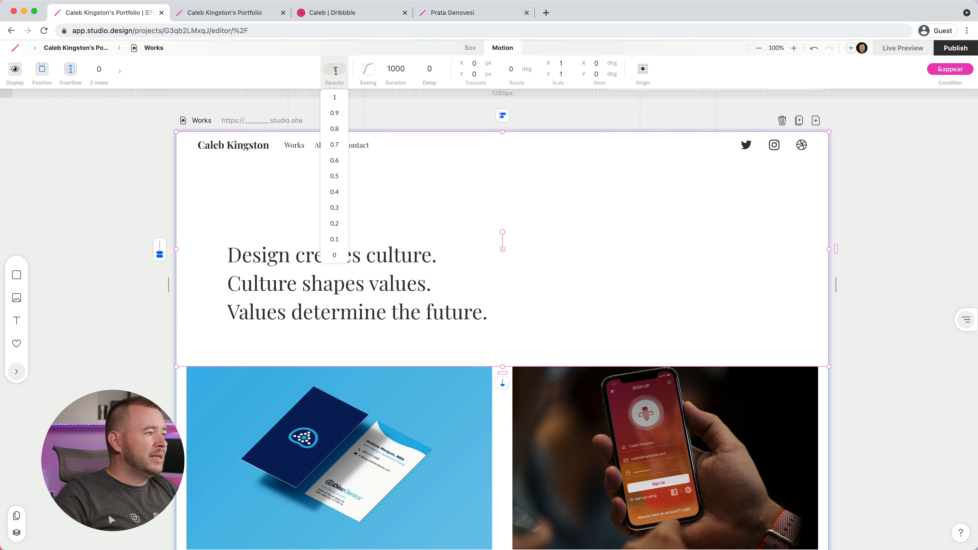
{"action": "left_click", "coordinate": [475, 63]}
{"action": "type", "text": "-100"}
{"action": "key", "text": "Return"}
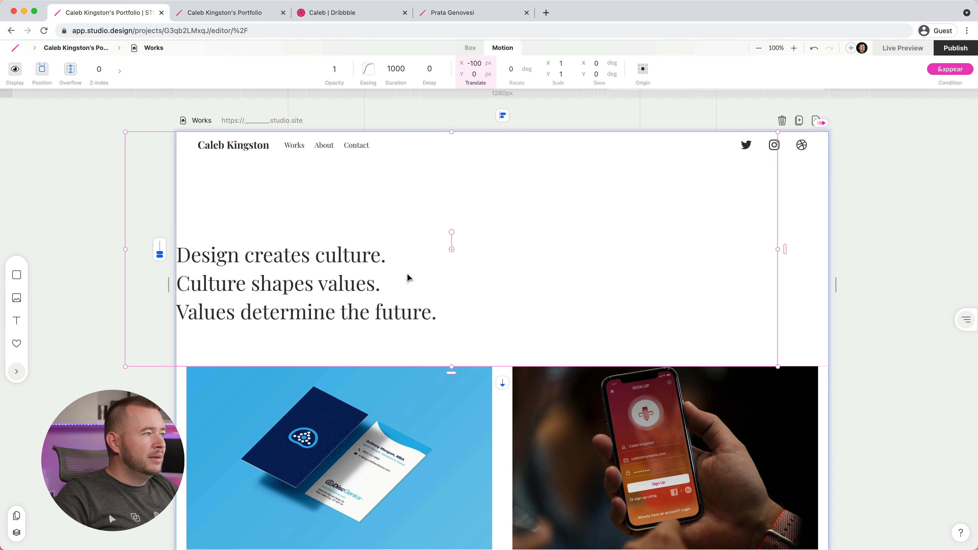
{"action": "left_click", "coordinate": [335, 69]}
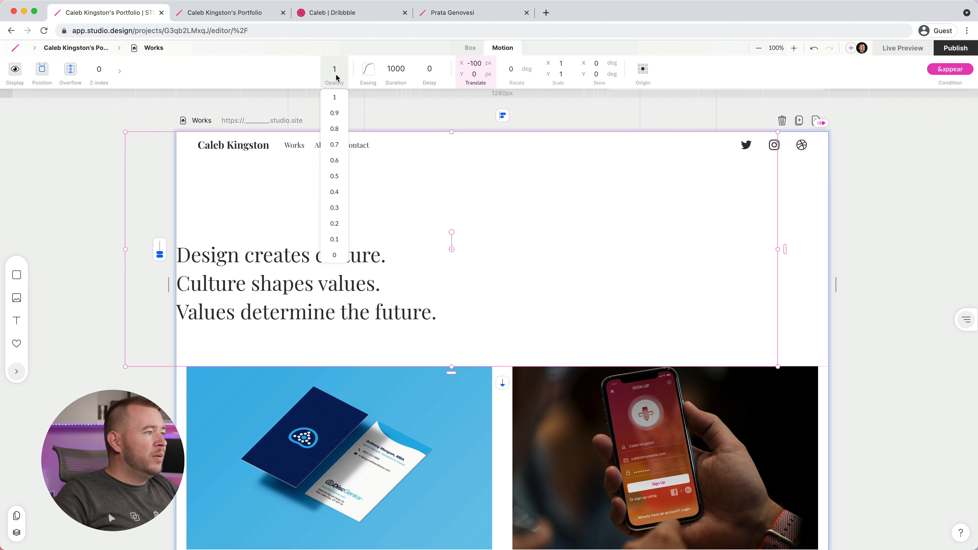
{"action": "left_click", "coordinate": [335, 256]}
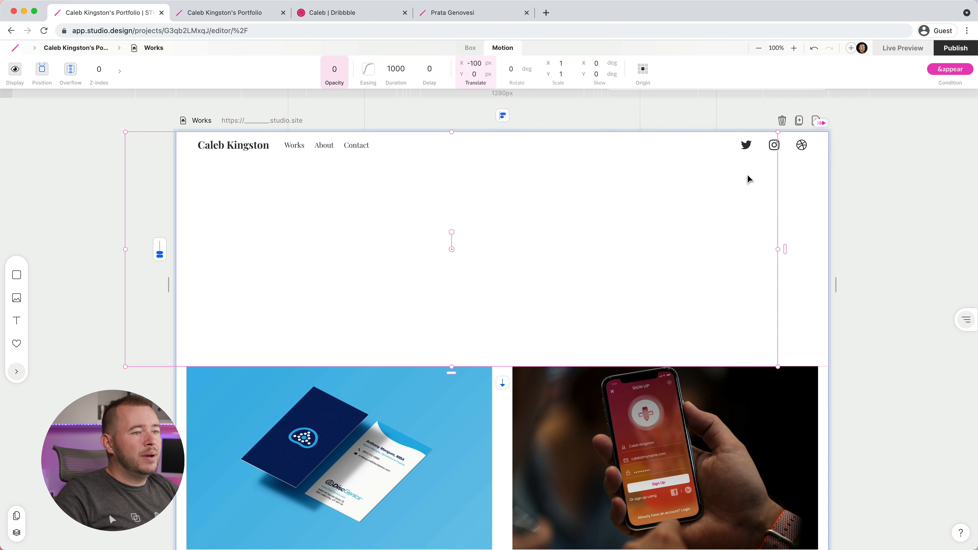
Step: Play the hero section's appear animation several times to check how the headline enters
{"action": "left_click", "coordinate": [821, 123]}
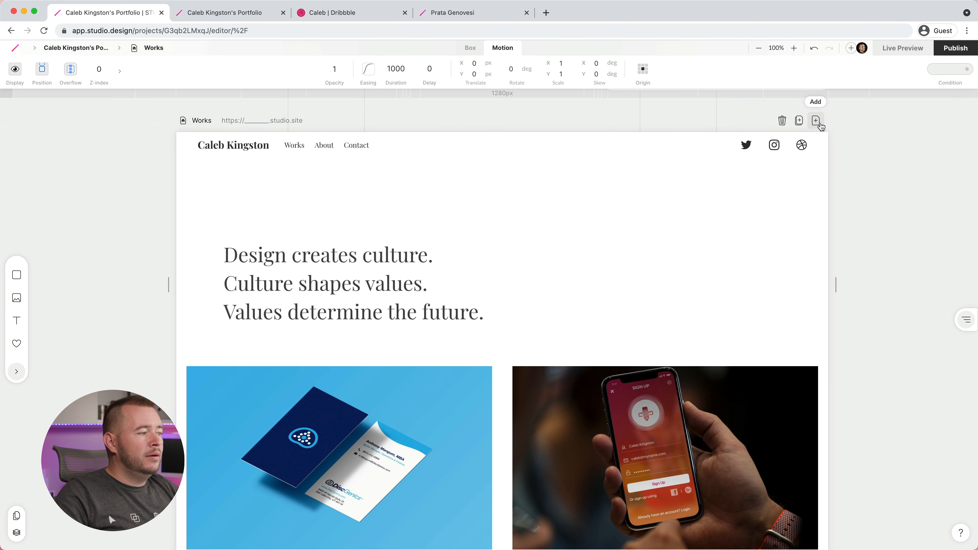
{"action": "left_click", "coordinate": [822, 123]}
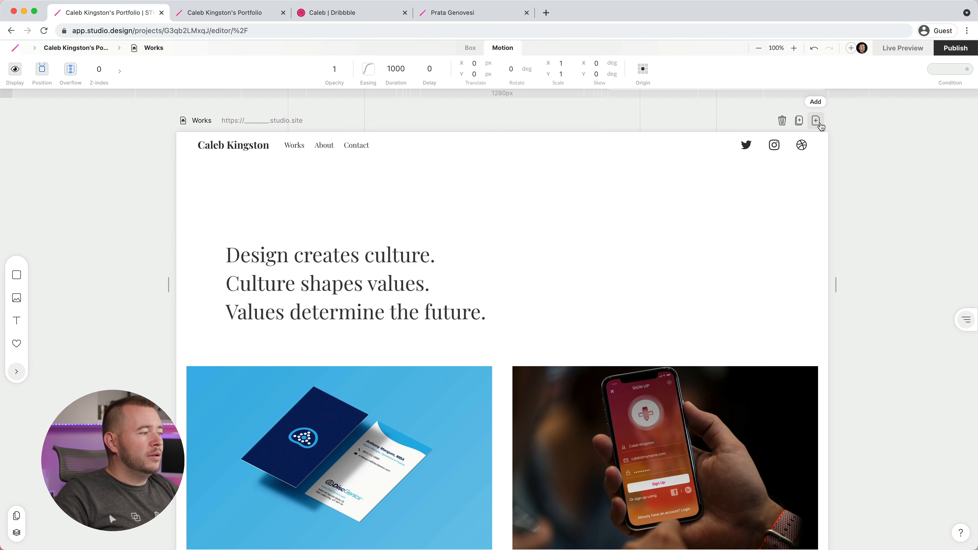
{"action": "left_click", "coordinate": [821, 123]}
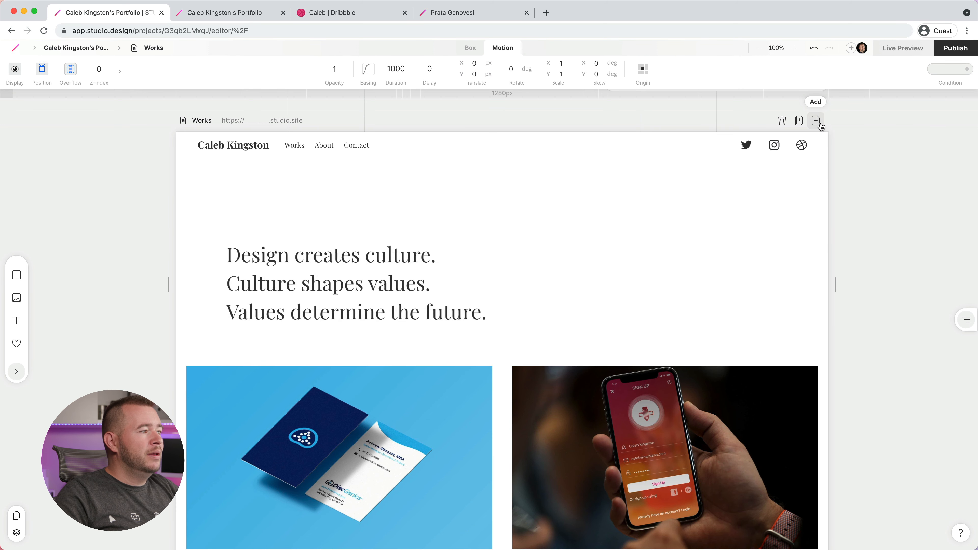
Step: Try a duration of 2000 for the hero section's appear animation and play it
{"action": "left_click", "coordinate": [396, 69]}
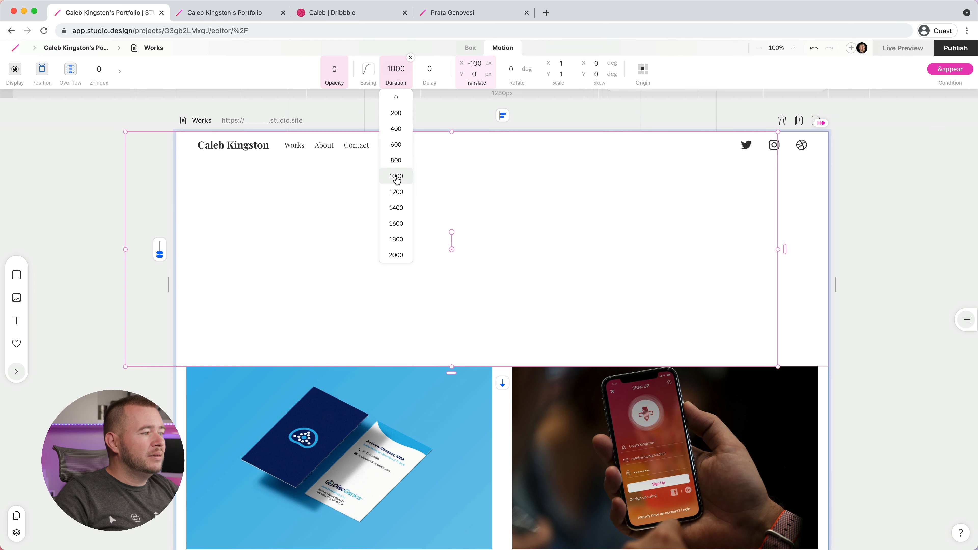
{"action": "left_click", "coordinate": [395, 256]}
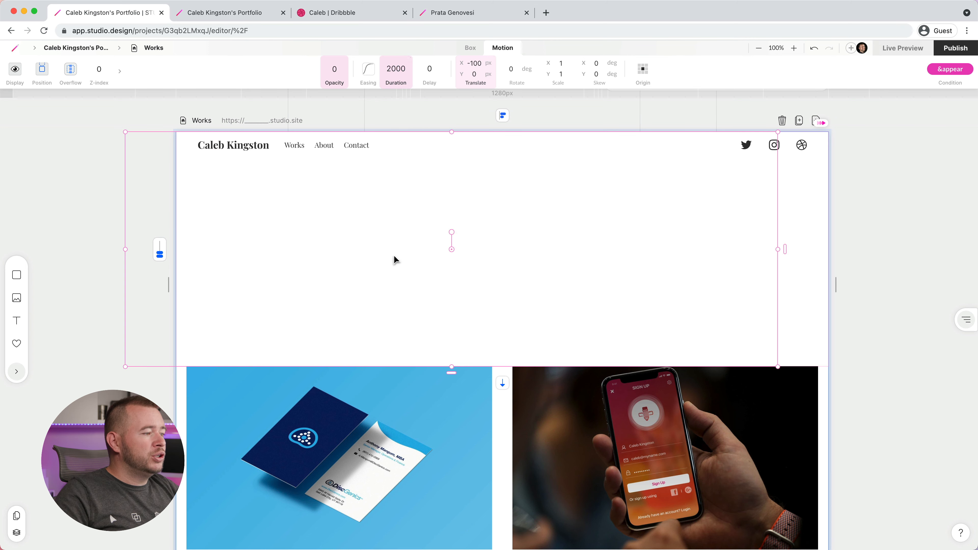
{"action": "left_click", "coordinate": [820, 122]}
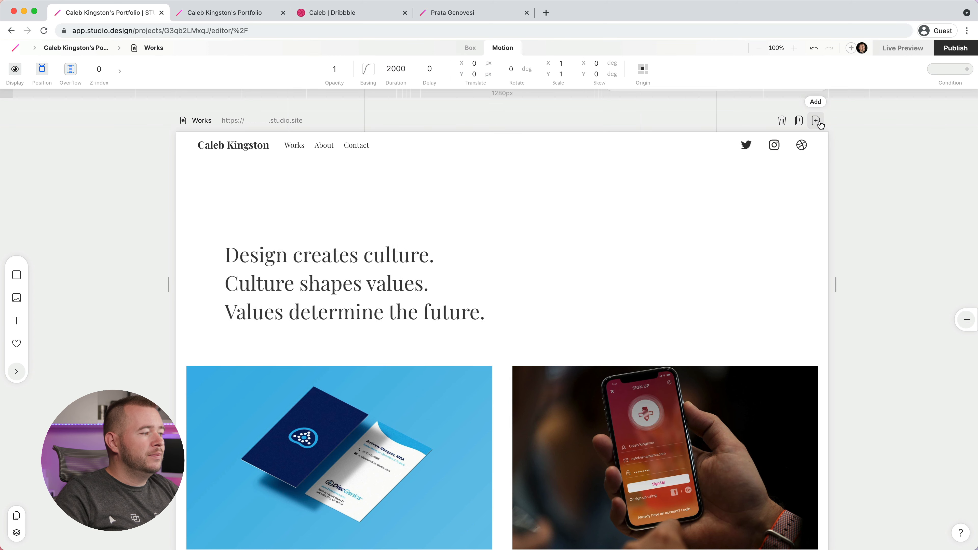
Step: Set the hero section's appear animation duration to 1000 and deselect the section
{"action": "left_click", "coordinate": [396, 69]}
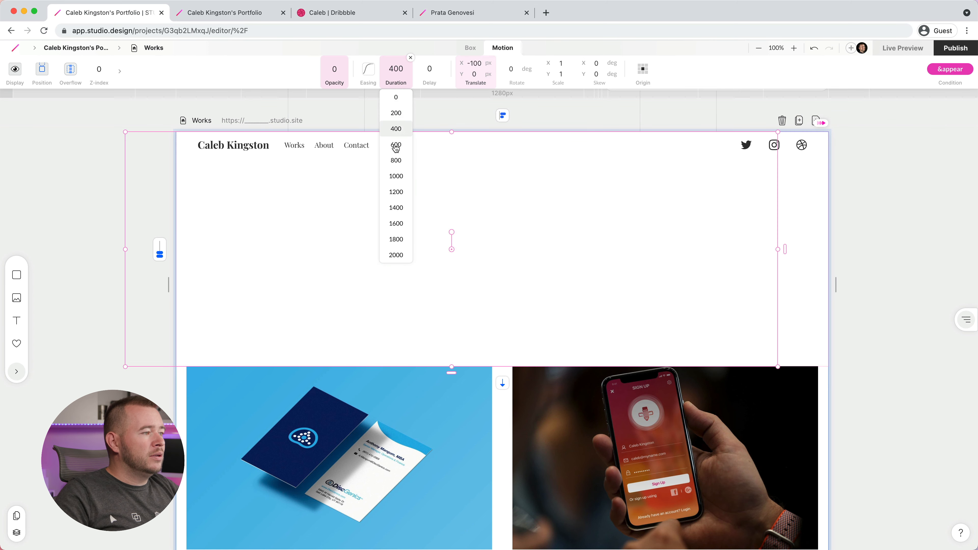
{"action": "left_click", "coordinate": [396, 178]}
{"action": "left_click", "coordinate": [397, 71]}
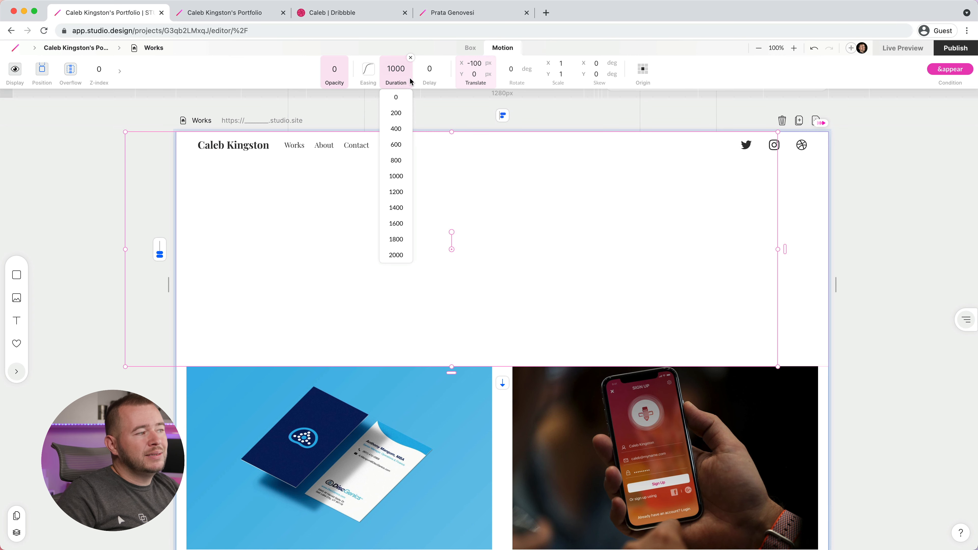
{"action": "left_click", "coordinate": [369, 73]}
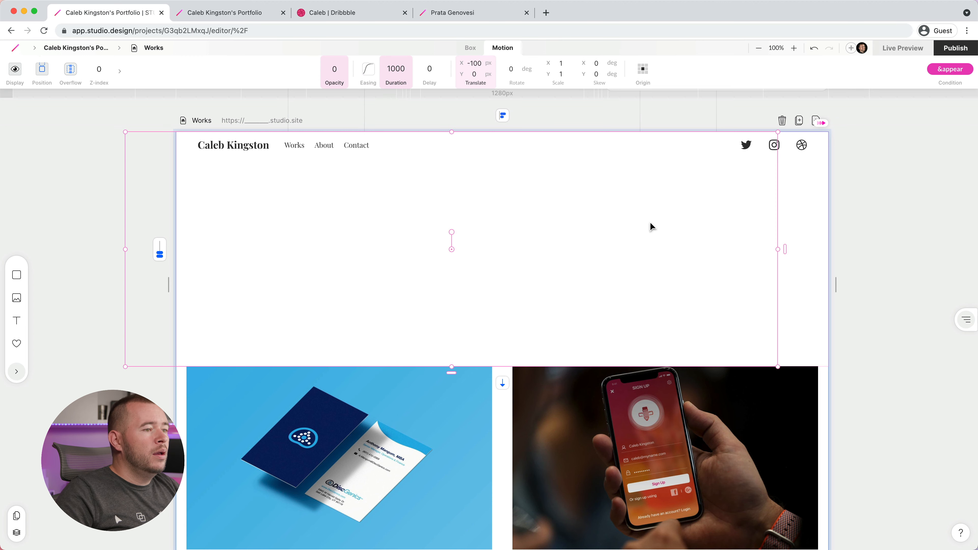
{"action": "left_click", "coordinate": [891, 248]}
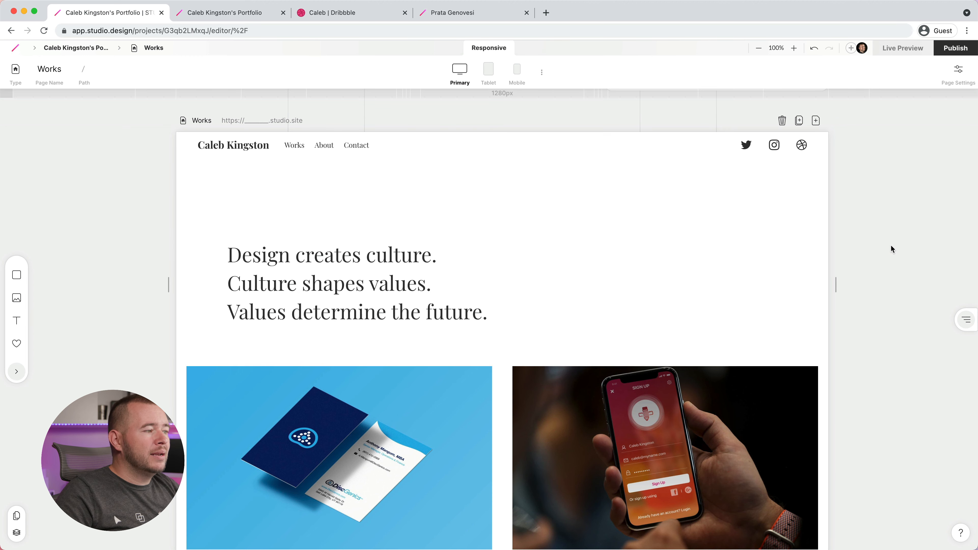
Step: Select all four project cards on the Works page together and turn on the appear condition for their motion
{"action": "scroll", "coordinate": [892, 249], "scroll_direction": "down", "scroll_amount": 6}
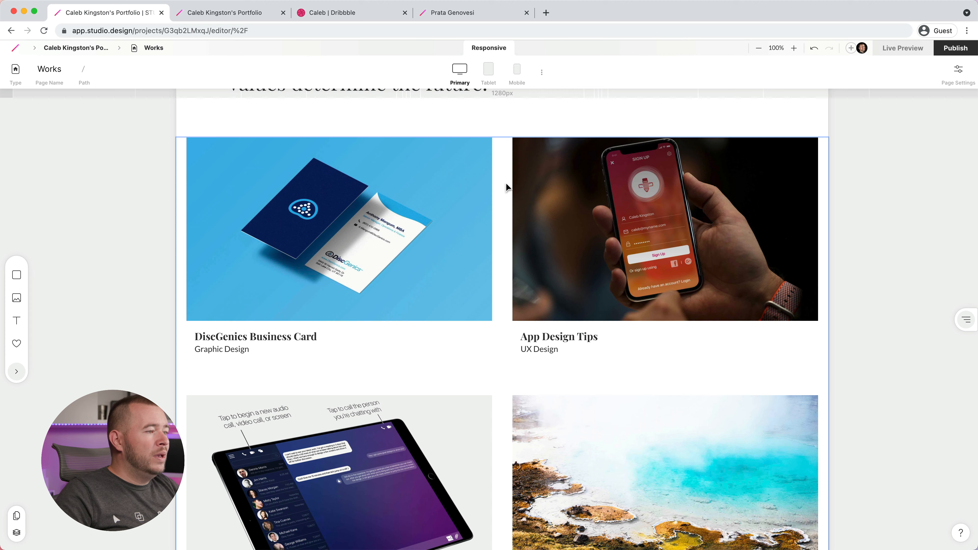
{"action": "left_click", "coordinate": [506, 188]}
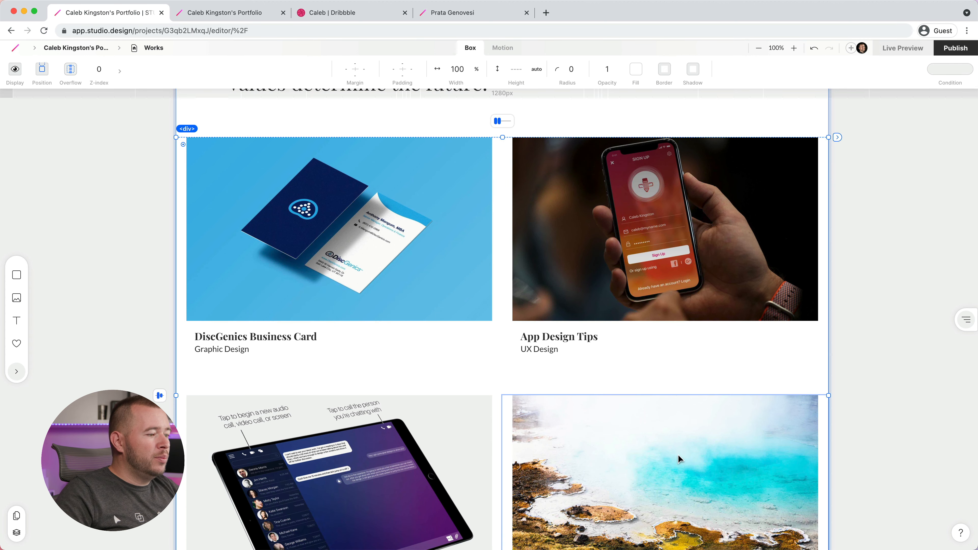
{"action": "scroll", "coordinate": [590, 306], "scroll_direction": "down", "scroll_amount": 2}
{"action": "scroll", "coordinate": [590, 306], "scroll_direction": "up", "scroll_amount": 2}
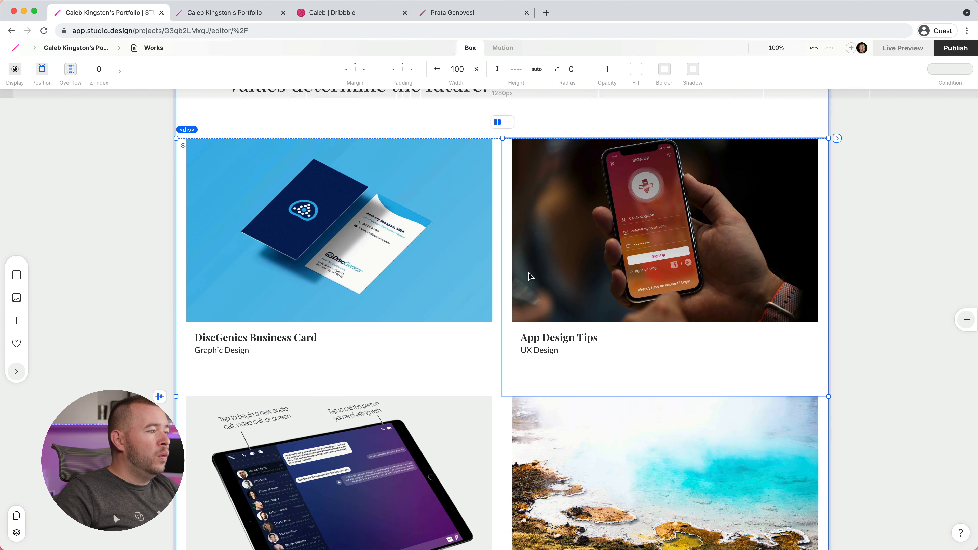
{"action": "left_click", "coordinate": [465, 234]}
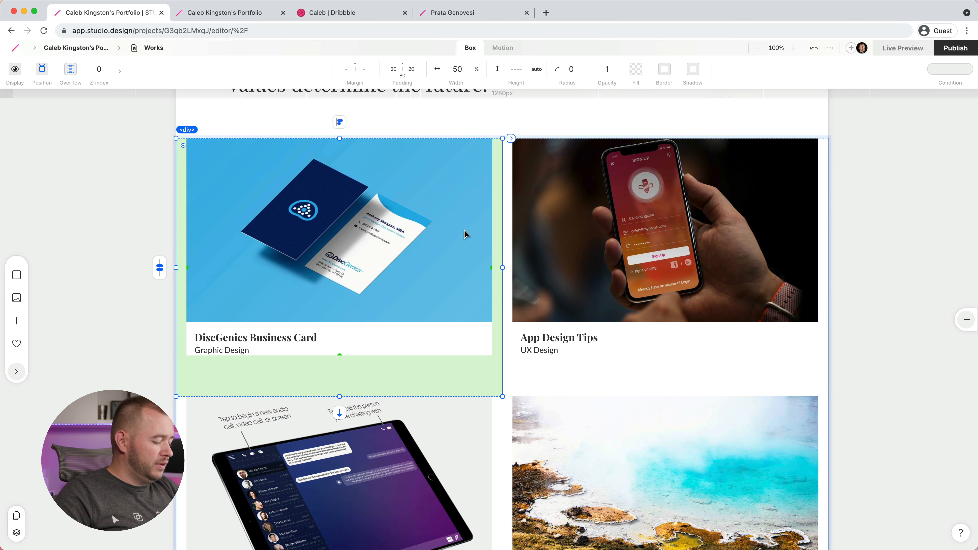
{"action": "left_click", "coordinate": [562, 232]}
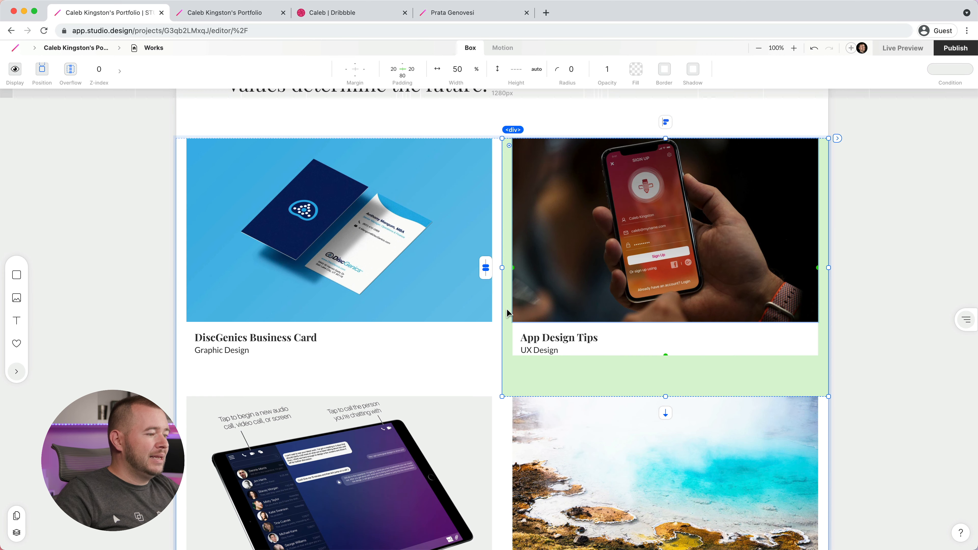
{"action": "left_click", "coordinate": [563, 448], "text": "shift"}
{"action": "left_click", "coordinate": [455, 295], "text": "shift"}
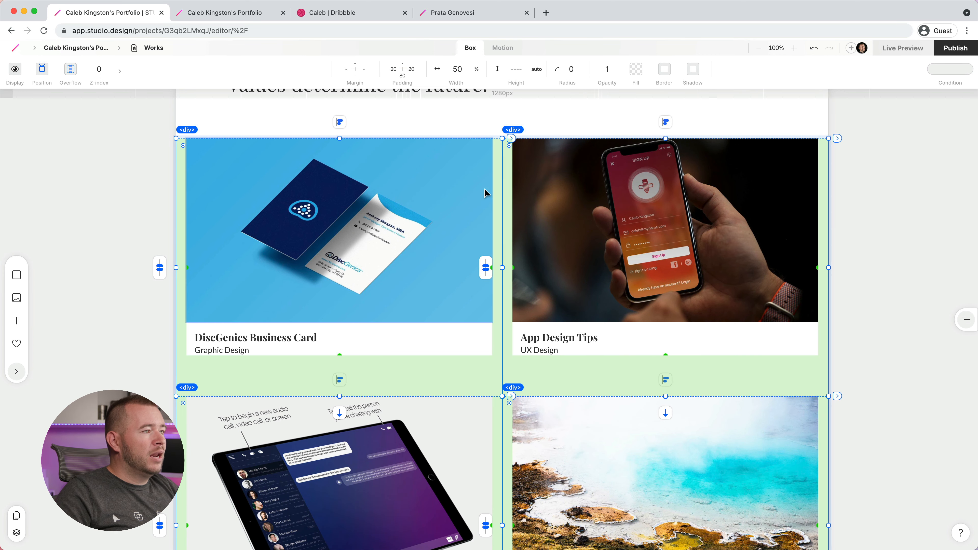
{"action": "left_click", "coordinate": [503, 49]}
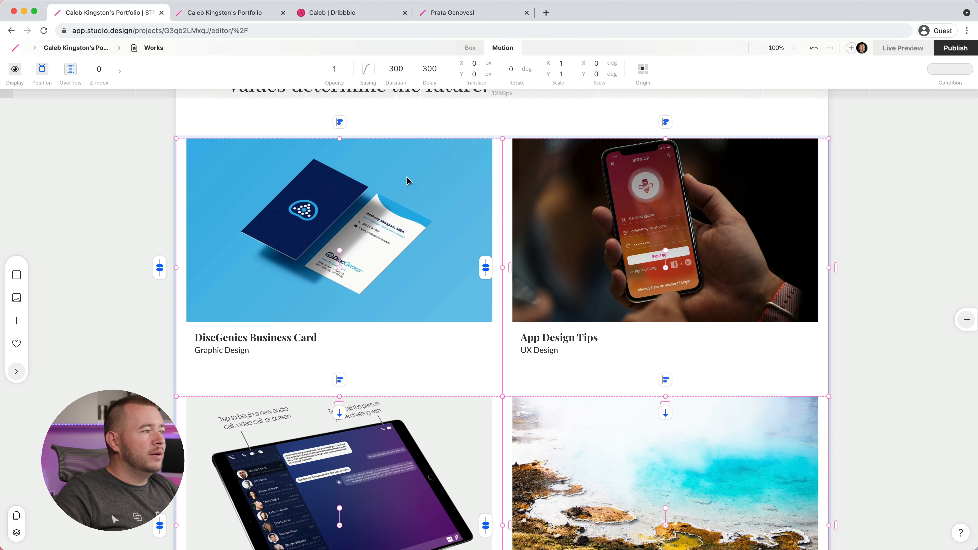
{"action": "scroll", "coordinate": [508, 263], "scroll_direction": "up", "scroll_amount": 1}
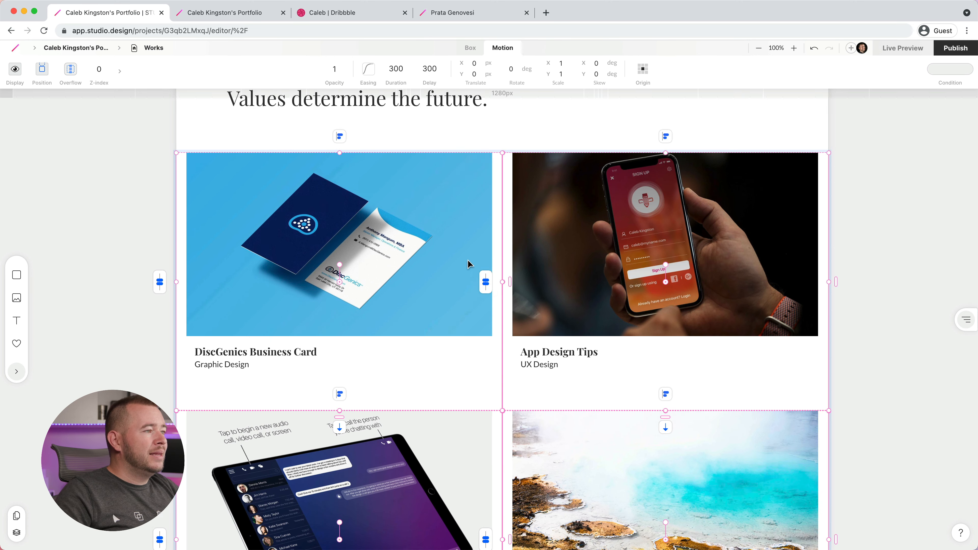
{"action": "left_click", "coordinate": [950, 69]}
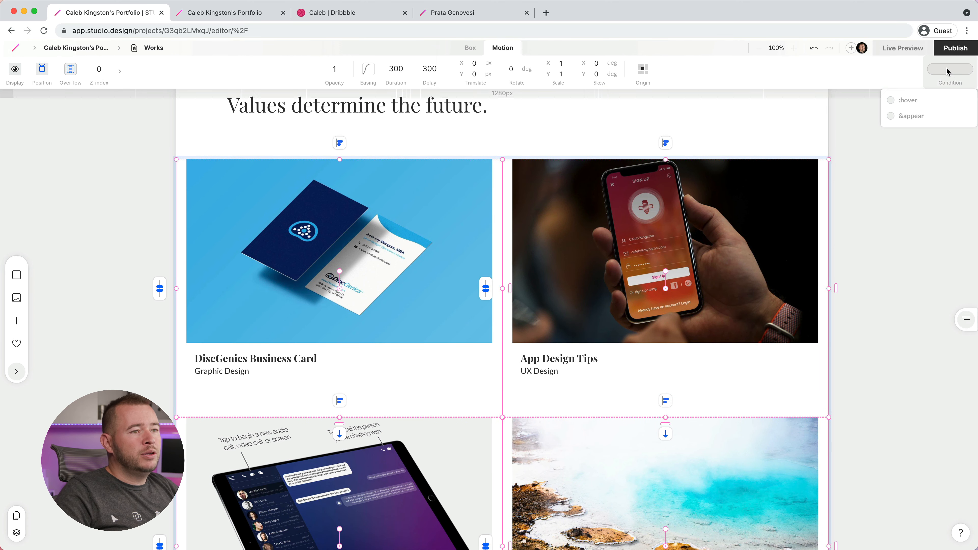
{"action": "left_click", "coordinate": [891, 116]}
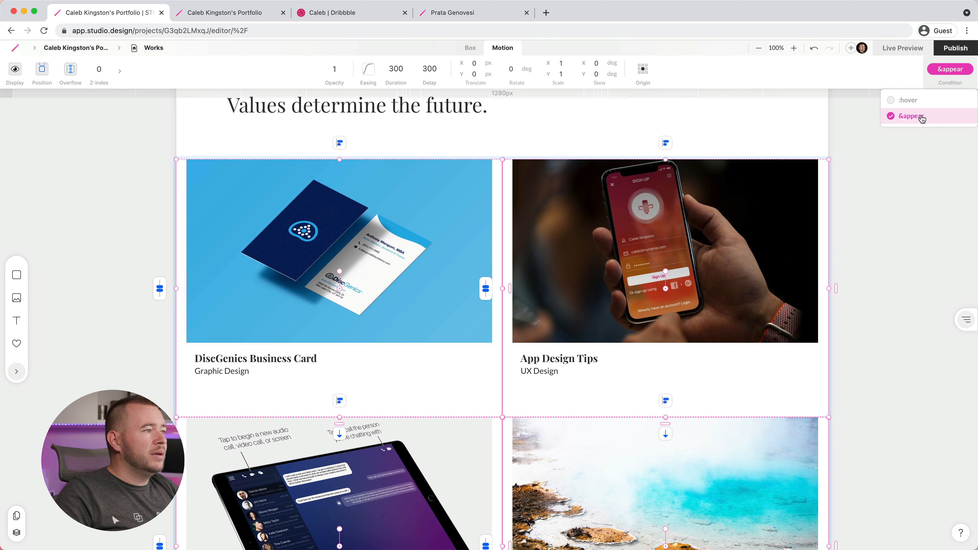
Step: Set the project cards' appear motion to a duration of 1000 and an opacity of 0
{"action": "left_click", "coordinate": [395, 69]}
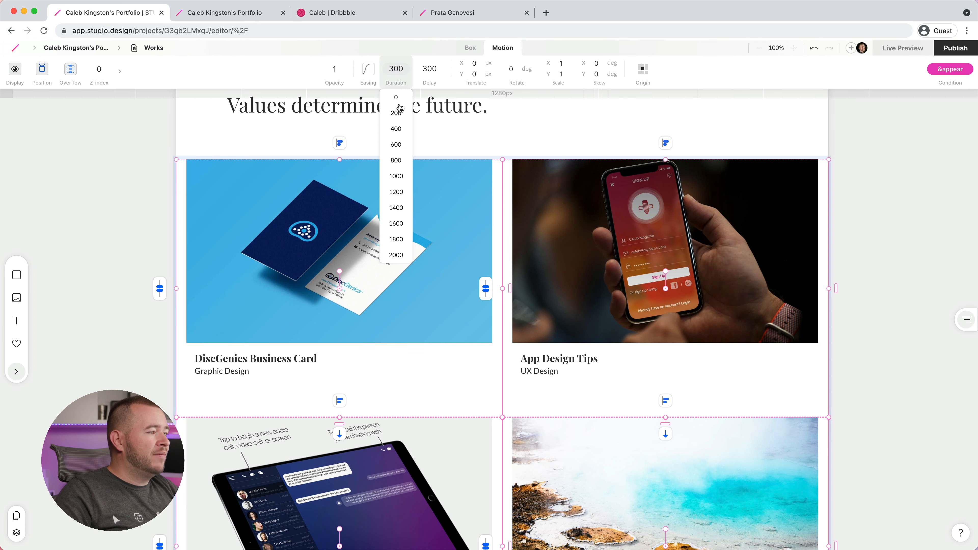
{"action": "left_click", "coordinate": [397, 178]}
{"action": "left_click", "coordinate": [393, 180]}
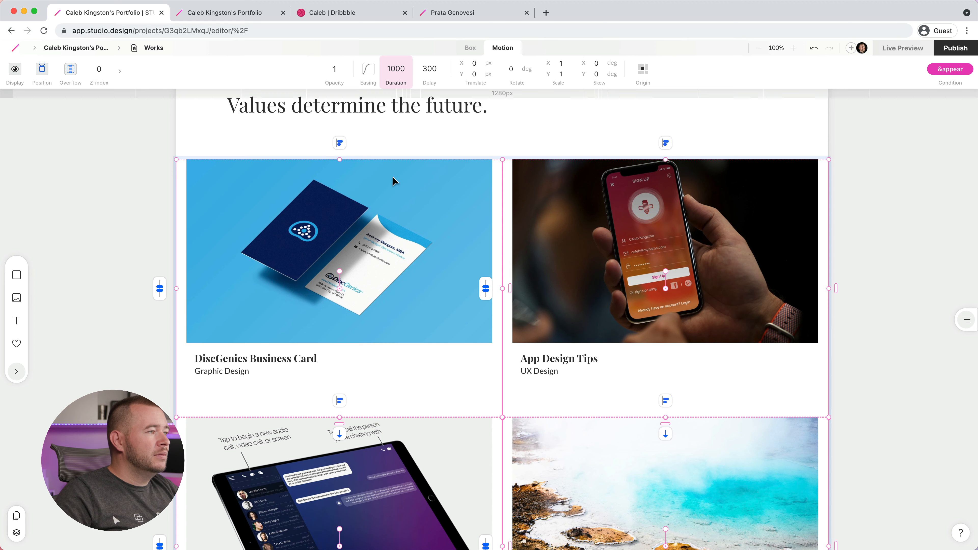
{"action": "left_click", "coordinate": [334, 69]}
{"action": "left_click", "coordinate": [334, 223]}
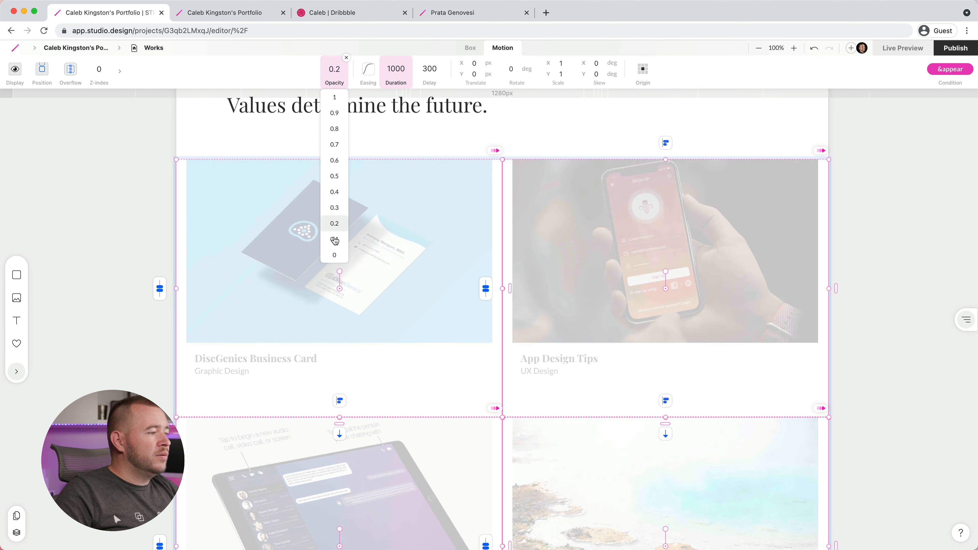
{"action": "left_click", "coordinate": [334, 256]}
{"action": "left_click", "coordinate": [334, 257]}
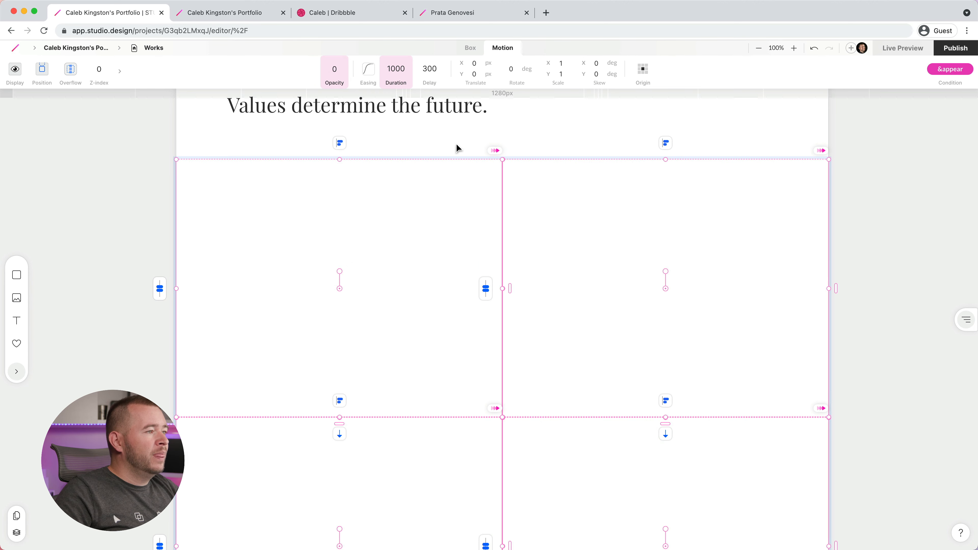
Step: Set the project cards' appear motion to a Y translation of 100 px and deselect them
{"action": "left_click", "coordinate": [475, 73]}
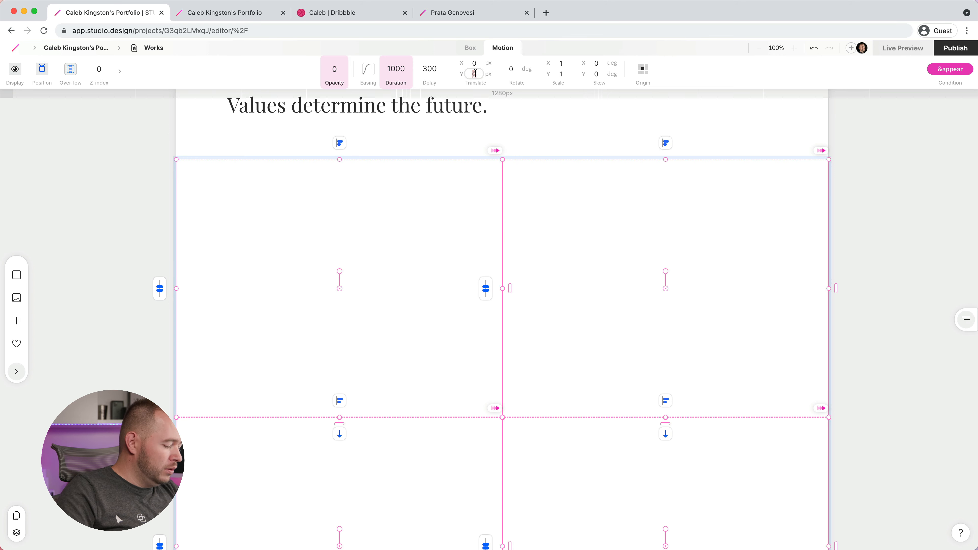
{"action": "type", "text": "100"}
{"action": "key", "text": "Return"}
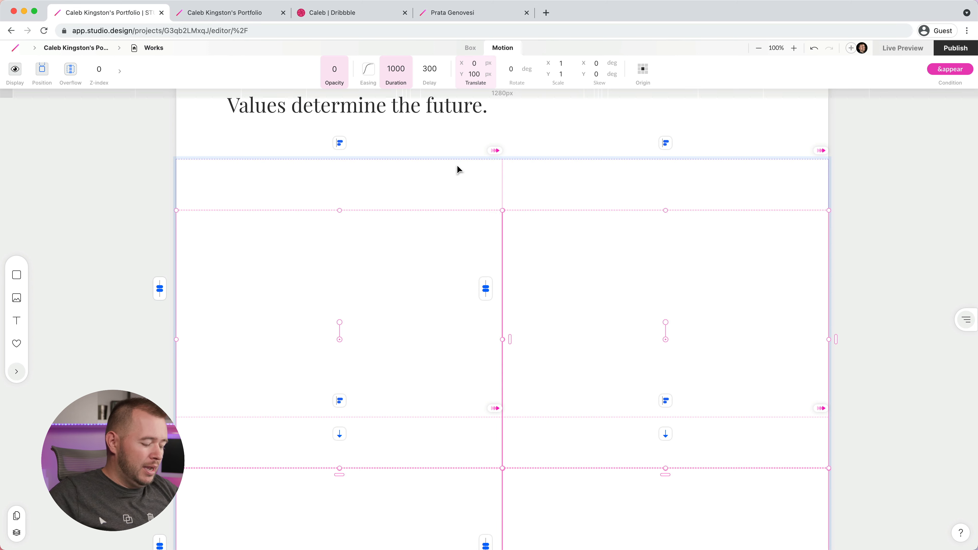
{"action": "left_click", "coordinate": [542, 144]}
Step: Select the App Design Tips card and the card below it, check their motion delay options, and clear the selection
{"action": "left_click", "coordinate": [557, 238]}
{"action": "left_click", "coordinate": [560, 242]}
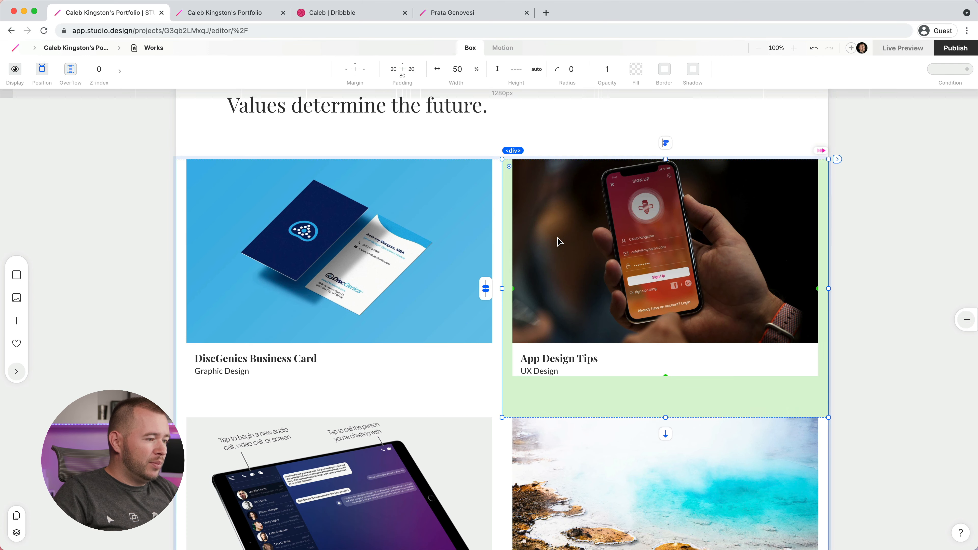
{"action": "scroll", "coordinate": [551, 419], "scroll_direction": "down", "scroll_amount": 1}
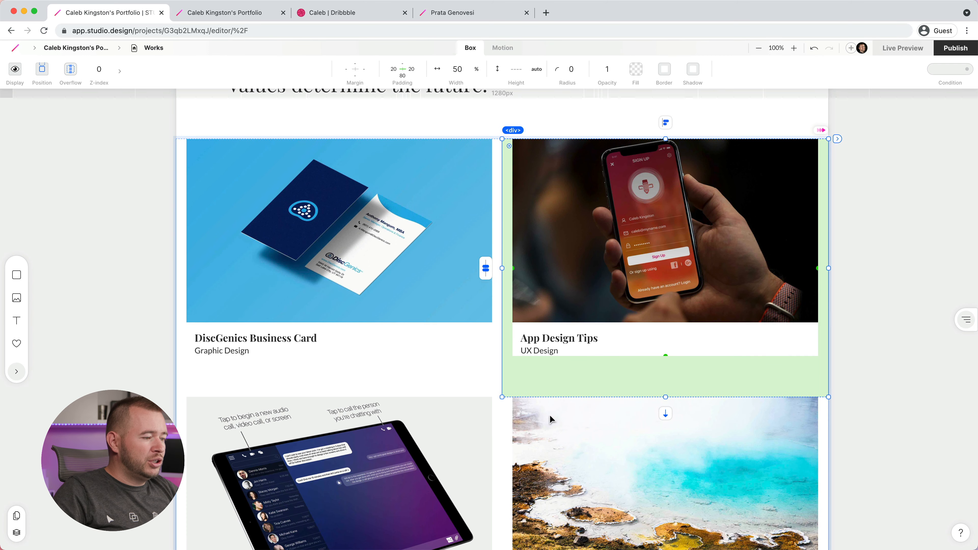
{"action": "left_click", "coordinate": [548, 442], "text": "shift"}
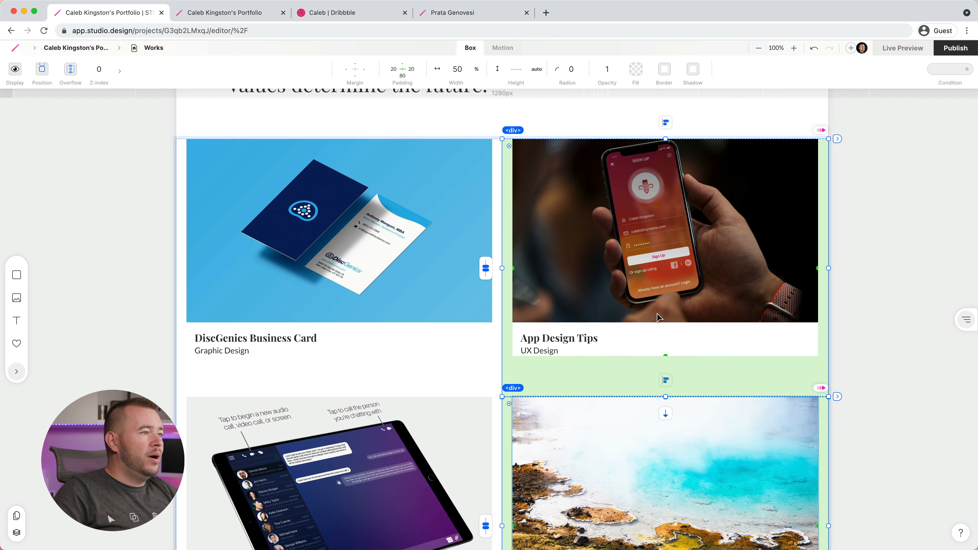
{"action": "left_click", "coordinate": [501, 49]}
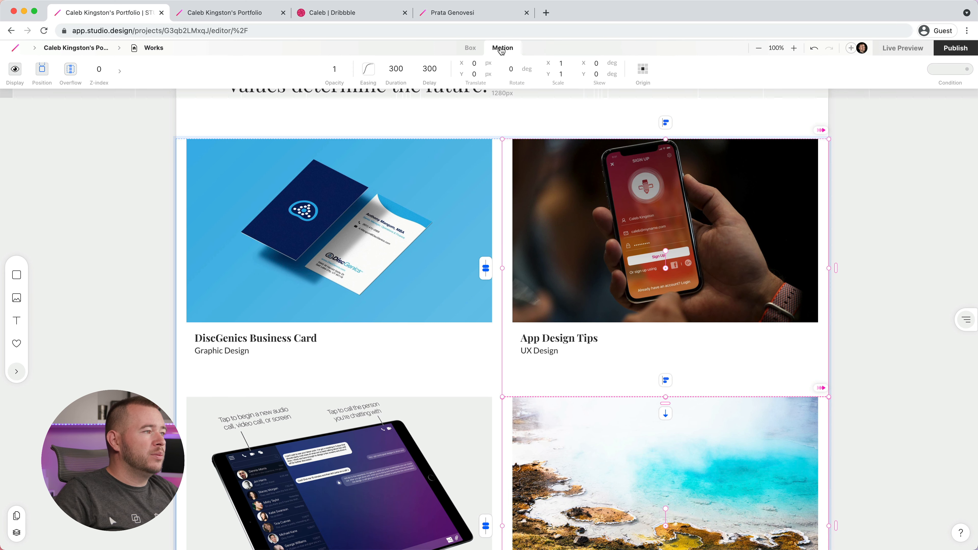
{"action": "left_click", "coordinate": [430, 68]}
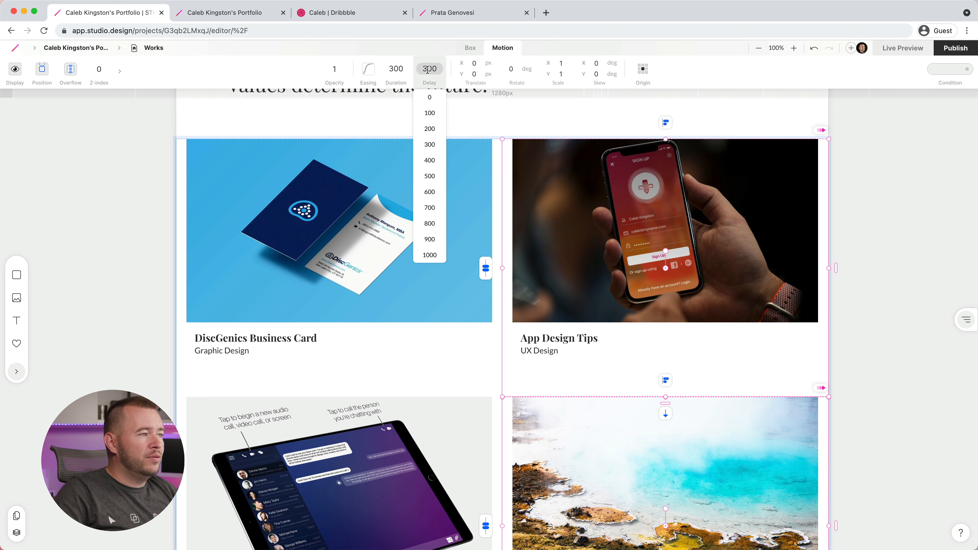
{"action": "left_click", "coordinate": [742, 242]}
{"action": "left_click", "coordinate": [741, 243]}
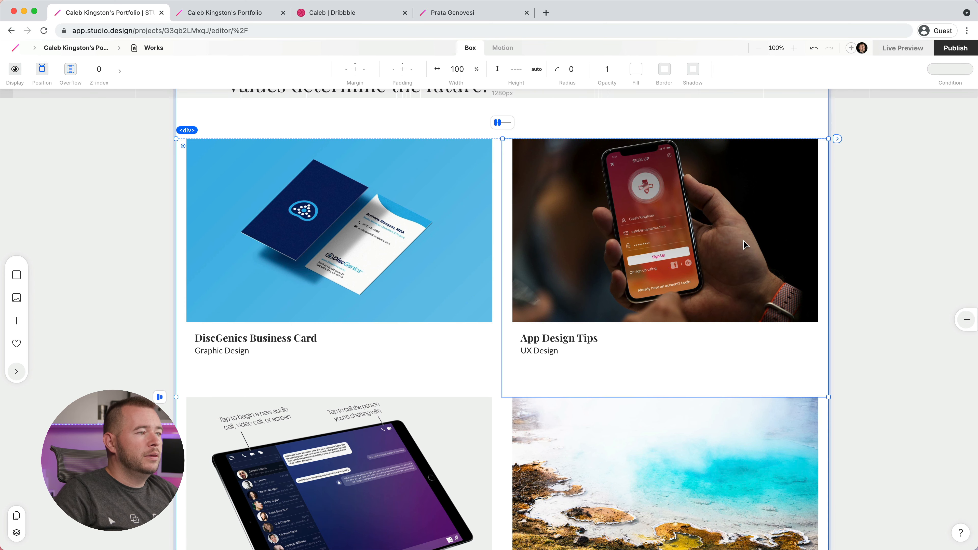
{"action": "left_click", "coordinate": [867, 236]}
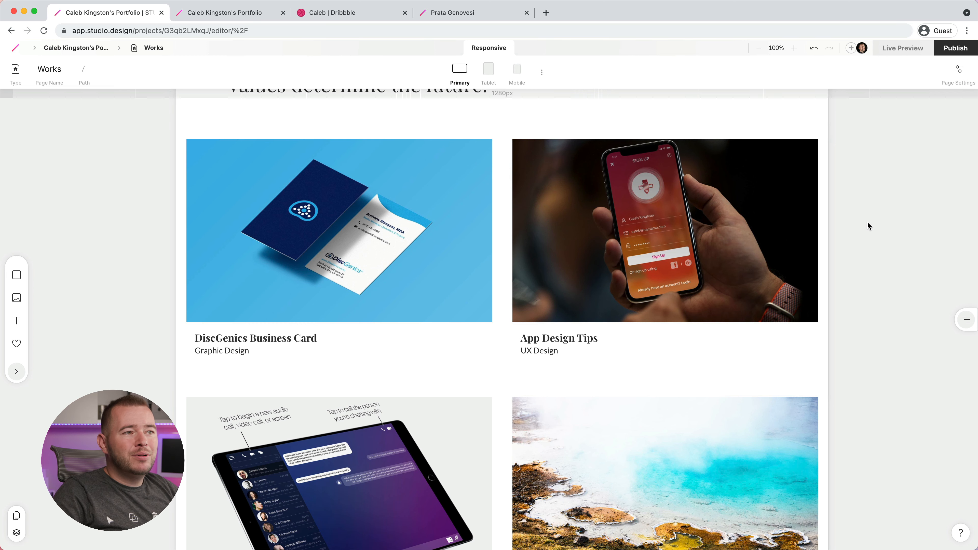
Step: Open the live preview, check the appear animations down the whole Works page, and return to the editor
{"action": "left_click", "coordinate": [902, 48]}
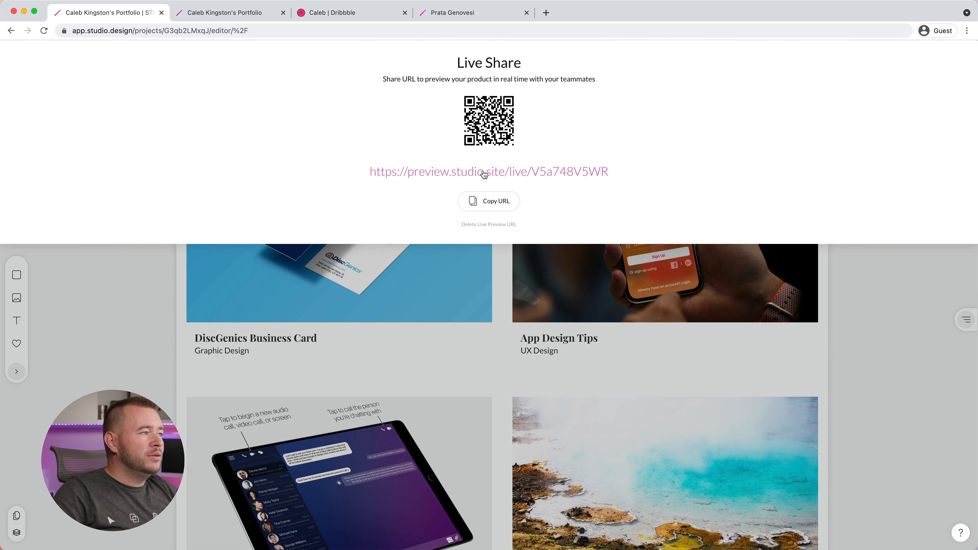
{"action": "left_click", "coordinate": [485, 172]}
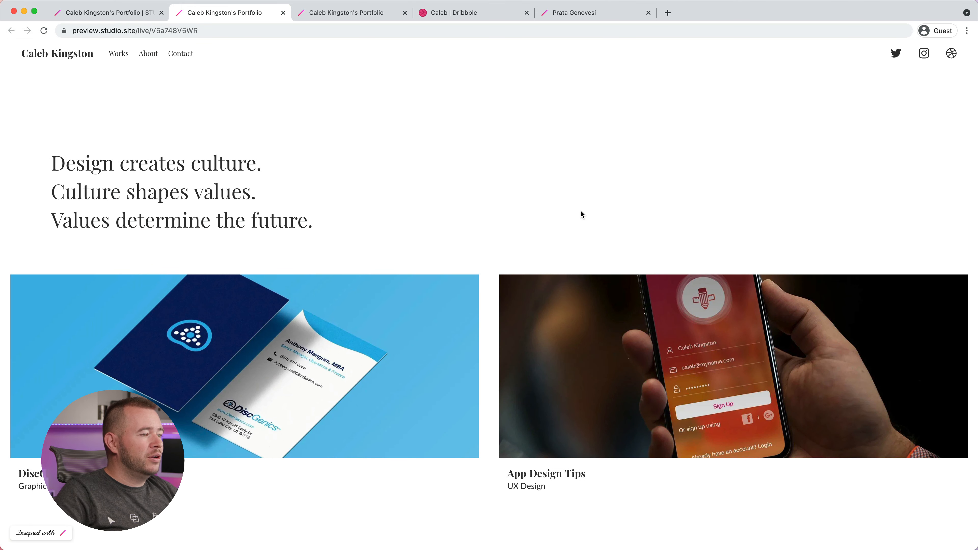
{"action": "scroll", "coordinate": [581, 215], "scroll_direction": "down", "scroll_amount": 5}
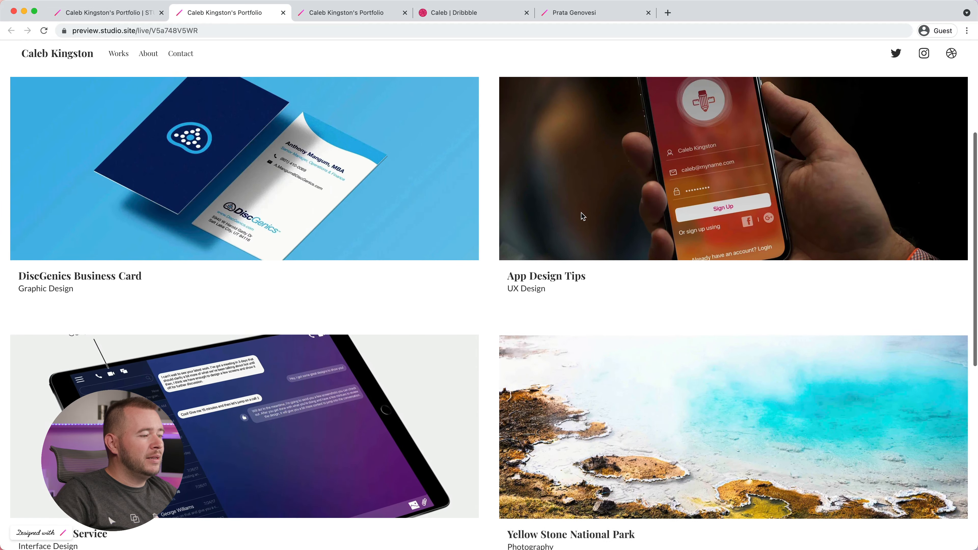
{"action": "scroll", "coordinate": [581, 215], "scroll_direction": "down", "scroll_amount": 6}
{"action": "scroll", "coordinate": [581, 215], "scroll_direction": "up", "scroll_amount": 11}
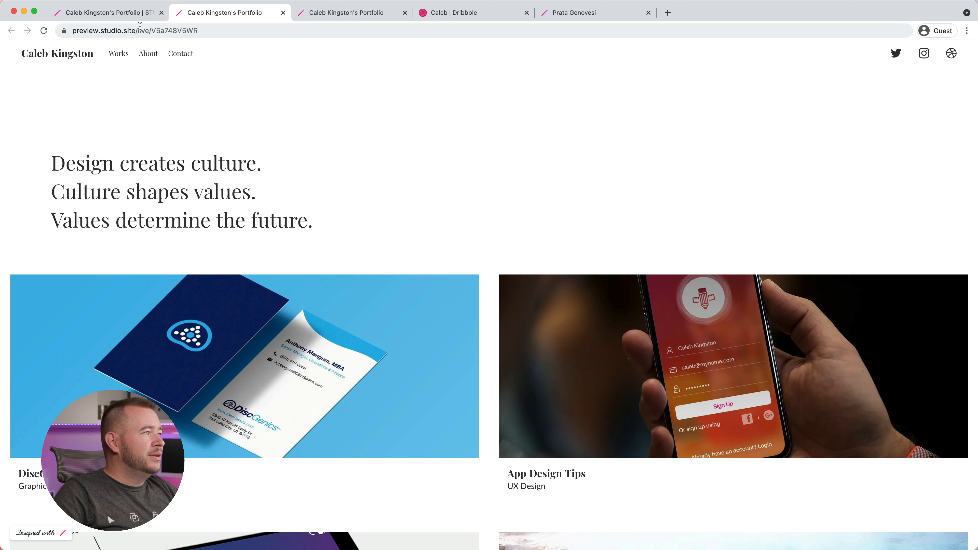
{"action": "left_click", "coordinate": [111, 13]}
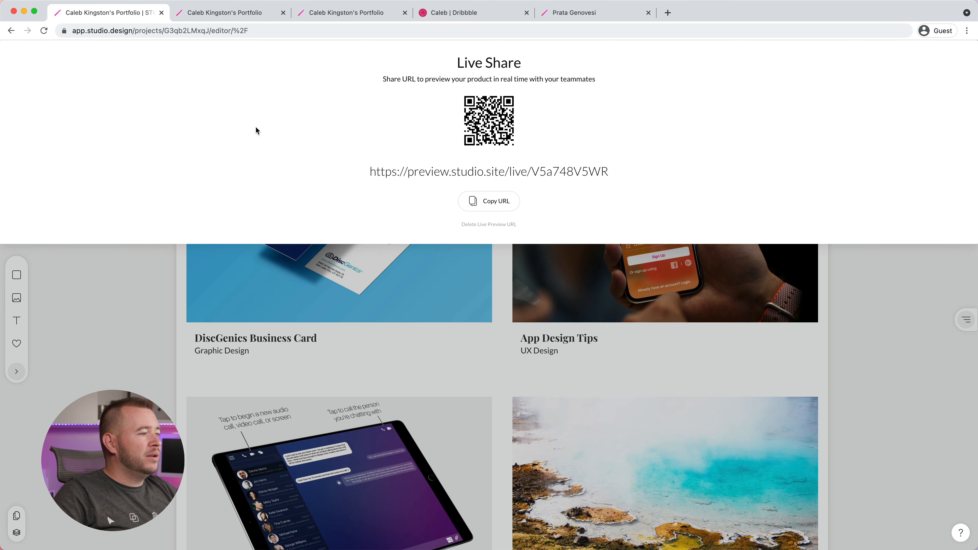
{"action": "left_click", "coordinate": [892, 347]}
Step: Open the About page in the editor
{"action": "scroll", "coordinate": [455, 176], "scroll_direction": "up", "scroll_amount": 3}
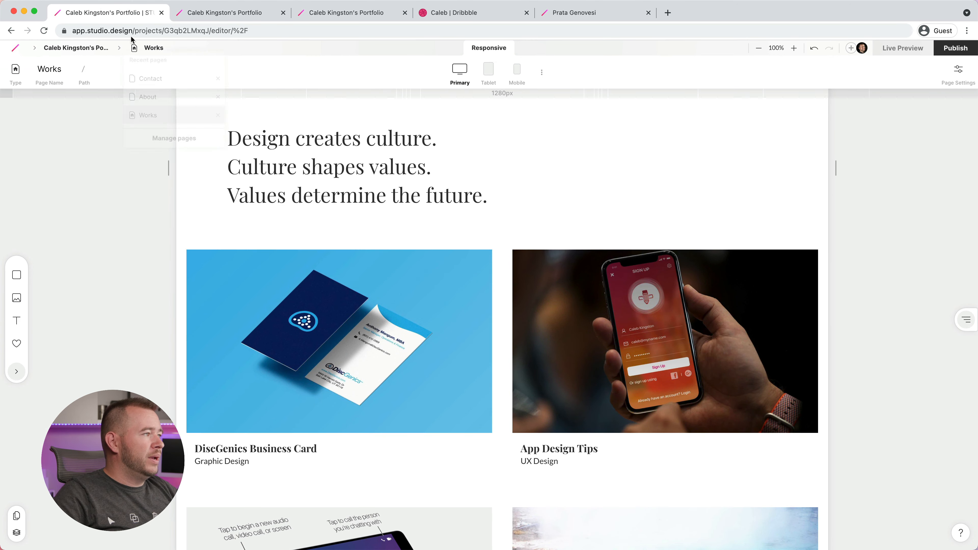
{"action": "left_click", "coordinate": [146, 97]}
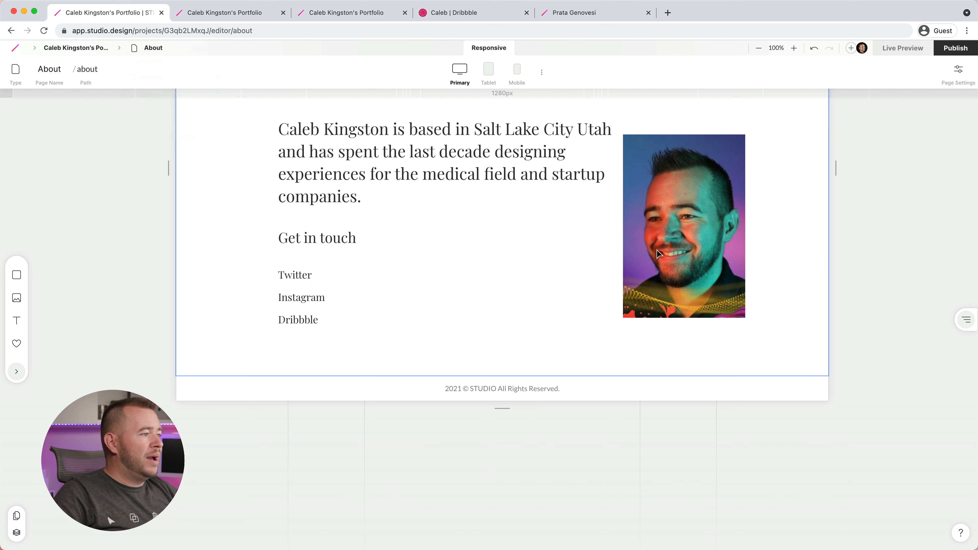
{"action": "scroll", "coordinate": [551, 233], "scroll_direction": "up", "scroll_amount": 3}
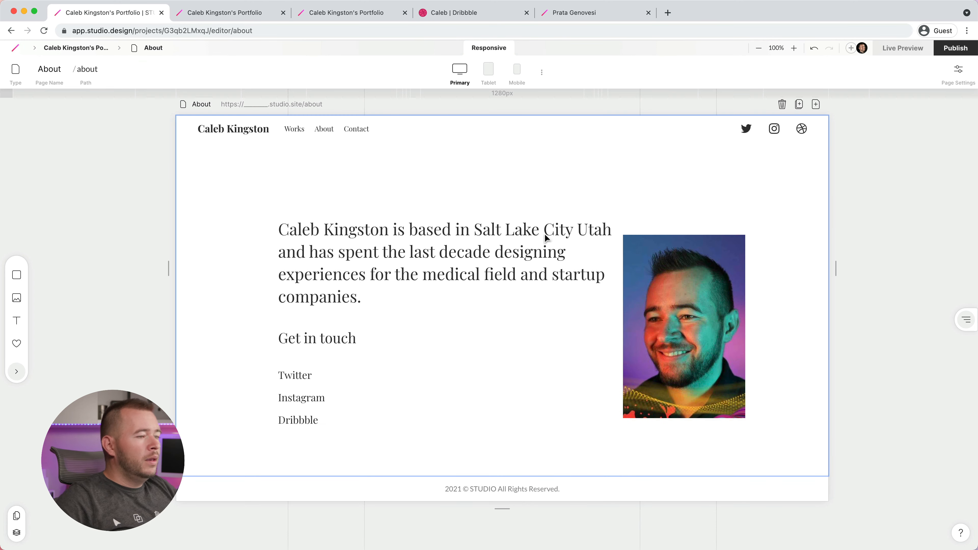
Step: Give the bio and contact text block an appear motion condition with opacity 0
{"action": "left_click", "coordinate": [506, 251]}
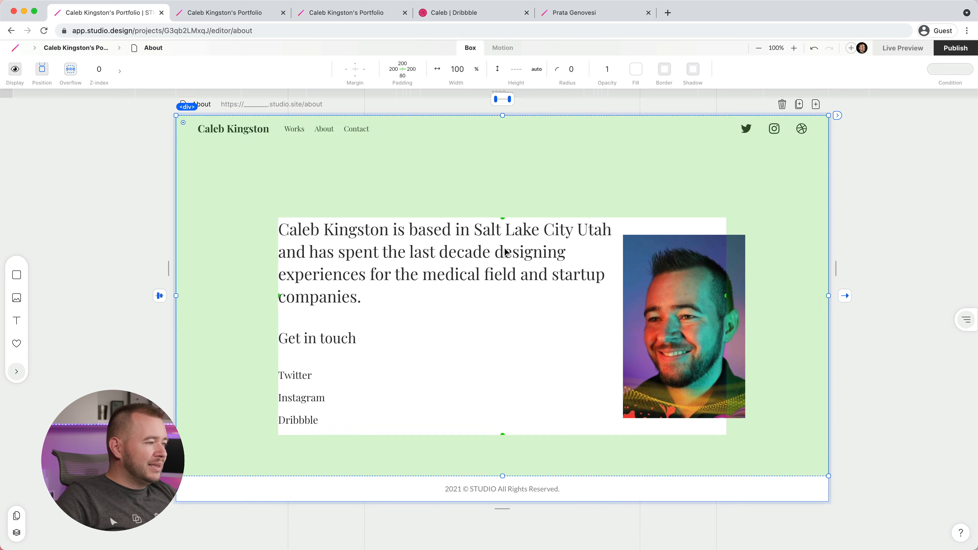
{"action": "left_click", "coordinate": [506, 251]}
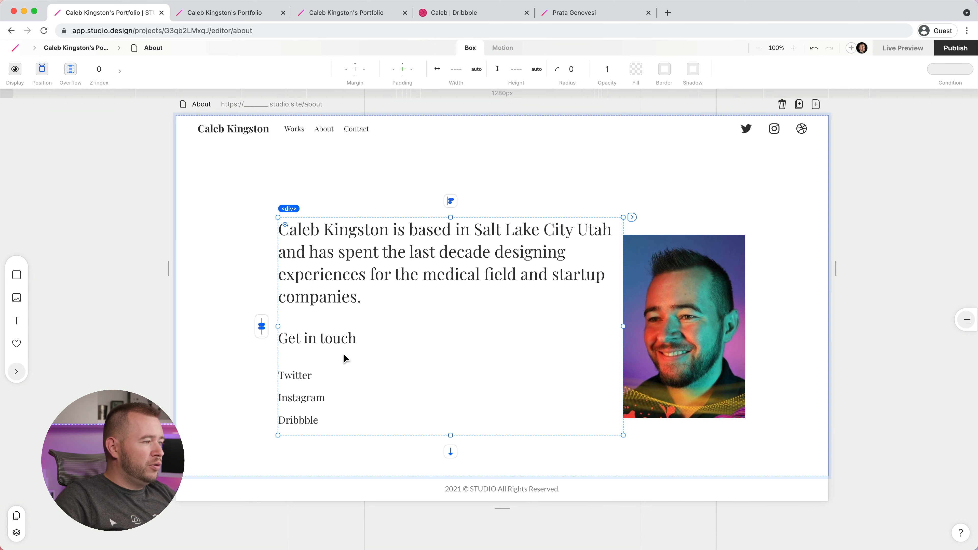
{"action": "left_click", "coordinate": [502, 49]}
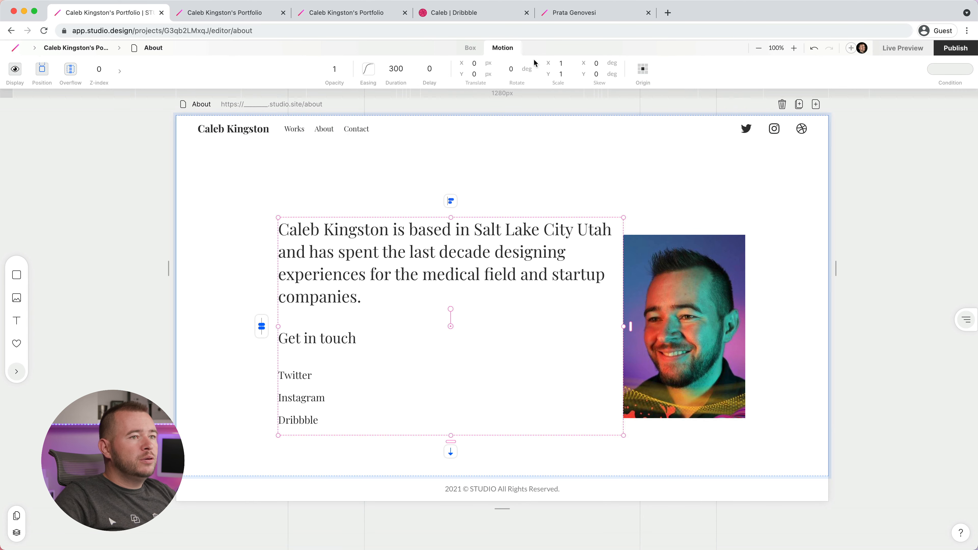
{"action": "left_click", "coordinate": [948, 72]}
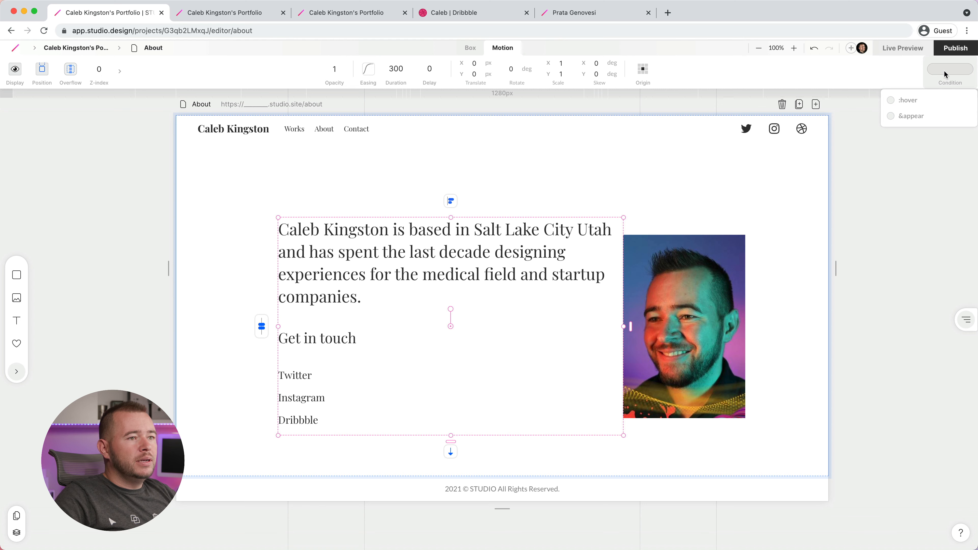
{"action": "left_click", "coordinate": [912, 116]}
{"action": "left_click", "coordinate": [334, 70]}
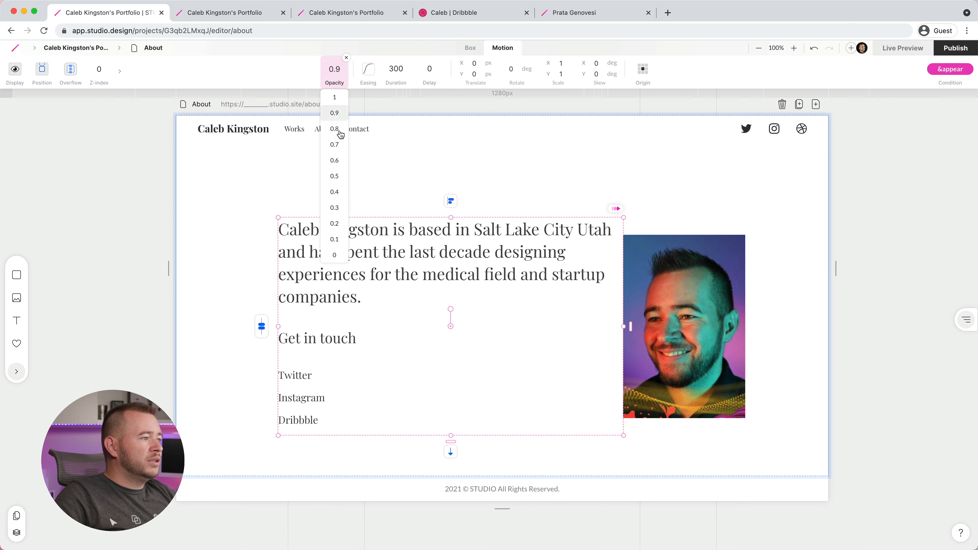
{"action": "left_click", "coordinate": [334, 254]}
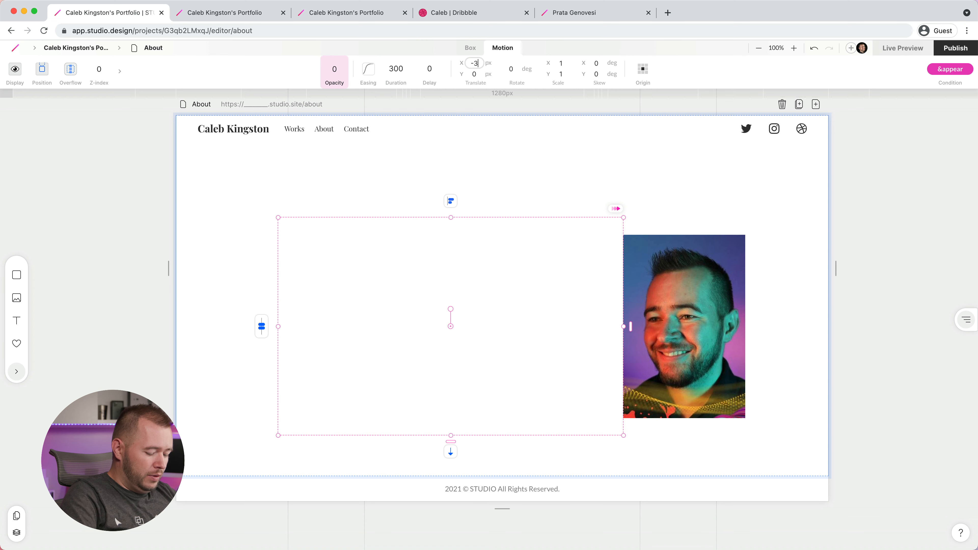
Step: Set the text block's appear motion to an X translation of -300 px and a duration of 1000, and play it
{"action": "type", "text": "00"}
{"action": "key", "text": "Return"}
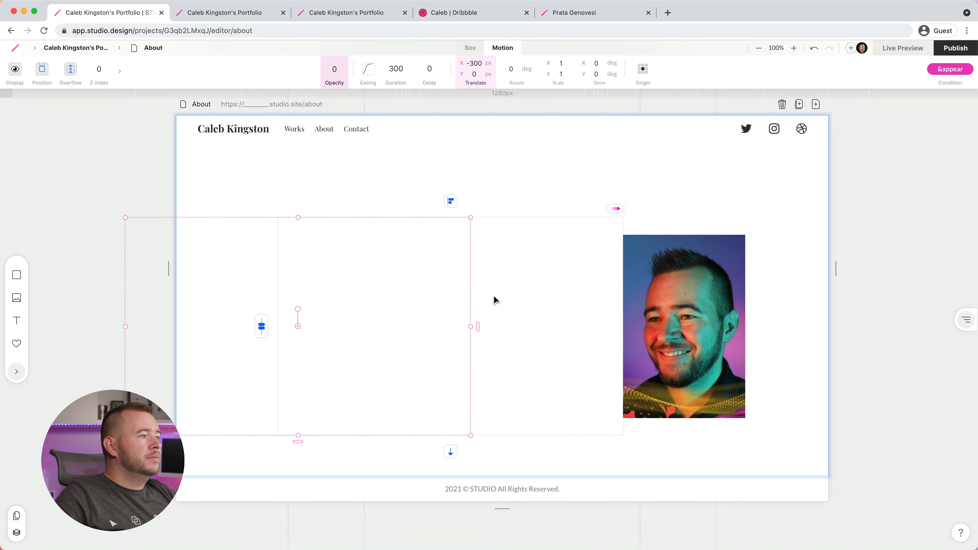
{"action": "left_click", "coordinate": [396, 69]}
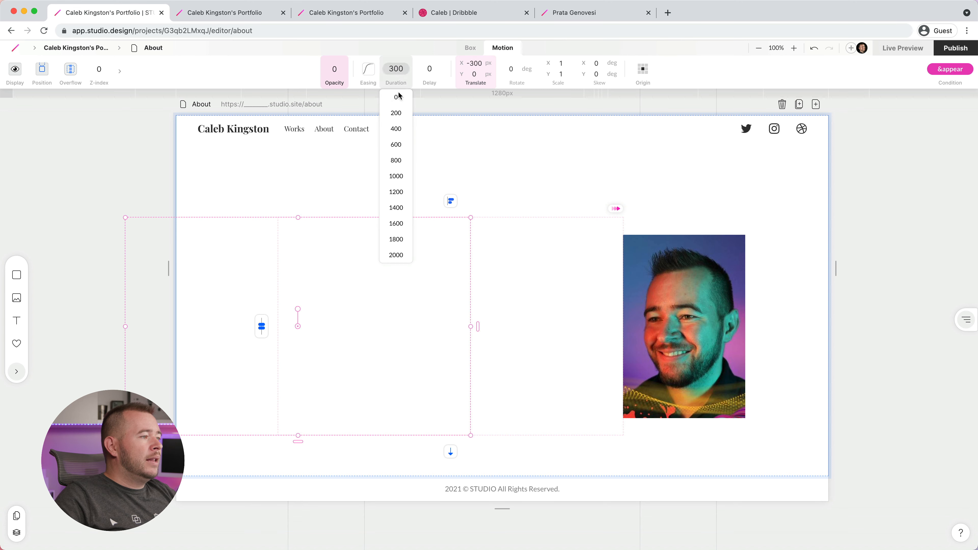
{"action": "left_click", "coordinate": [395, 176]}
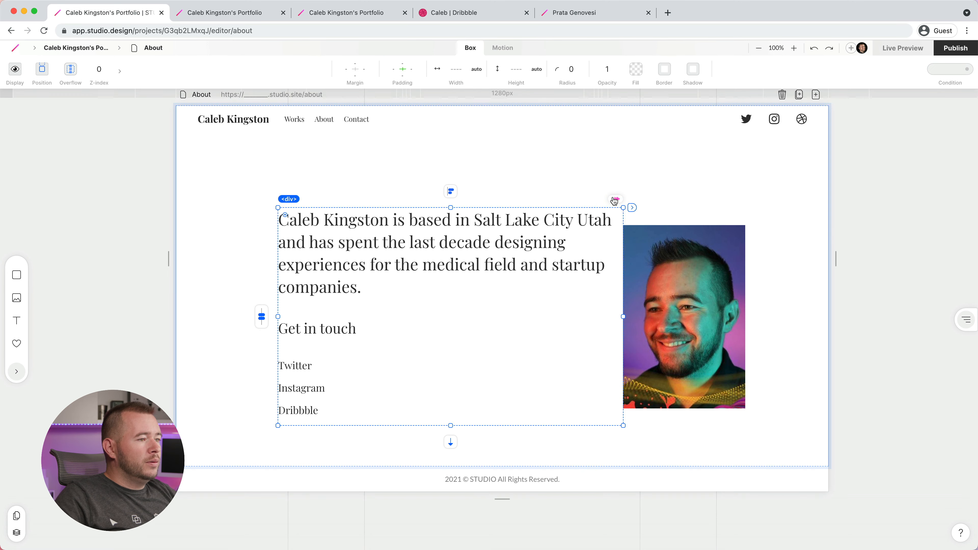
{"action": "left_click", "coordinate": [614, 198]}
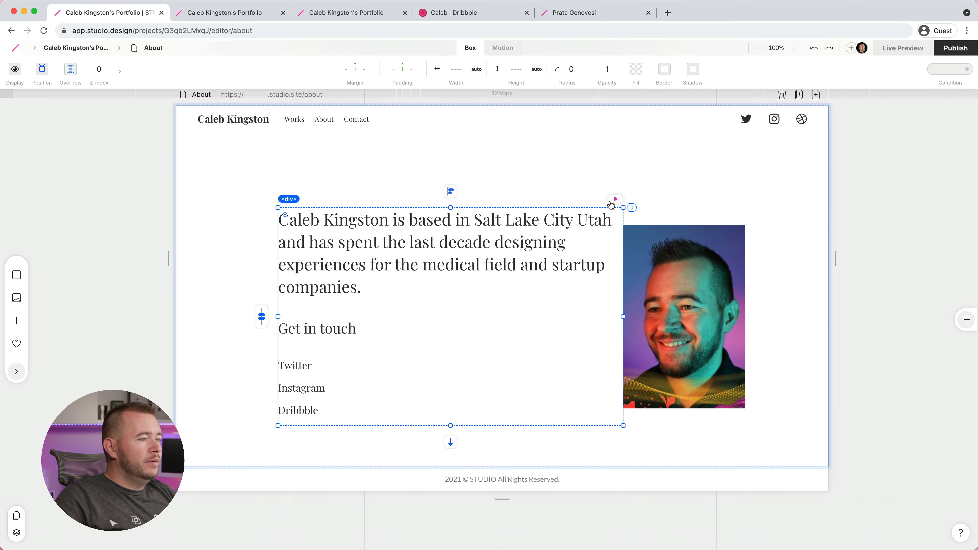
{"action": "left_click", "coordinate": [611, 201]}
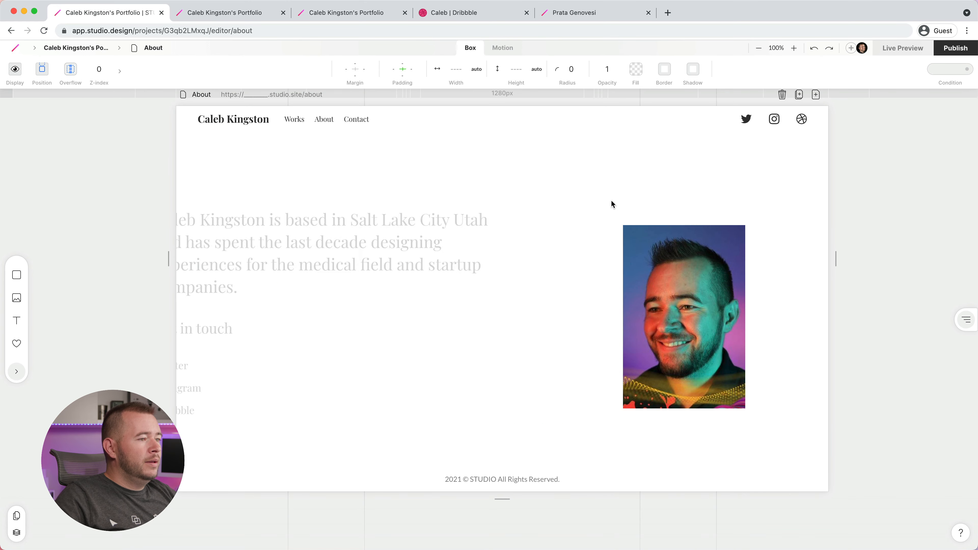
Step: Add an appear motion condition to the portrait image with a delay of 300 and a duration of 1000
{"action": "left_click", "coordinate": [674, 266]}
{"action": "left_click", "coordinate": [521, 48]}
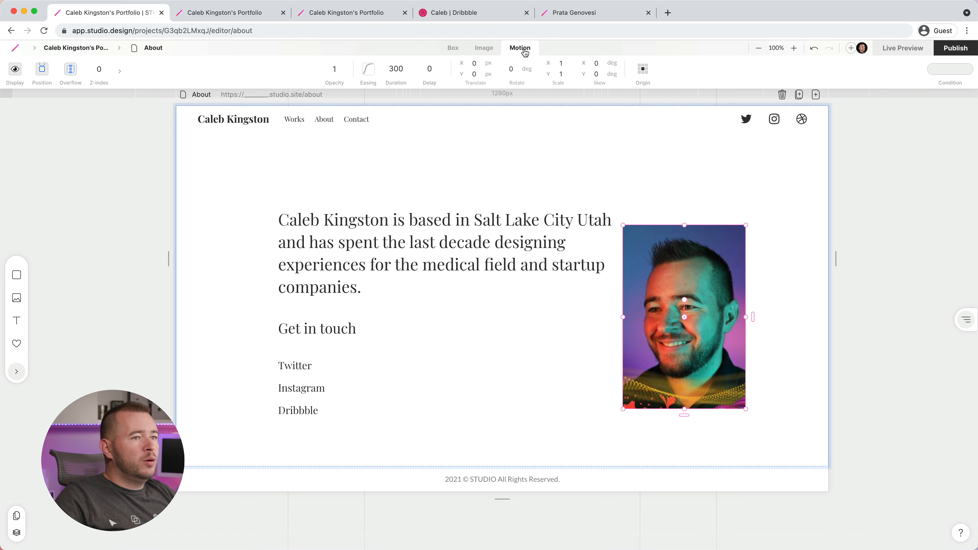
{"action": "left_click", "coordinate": [958, 75]}
{"action": "left_click", "coordinate": [911, 116]}
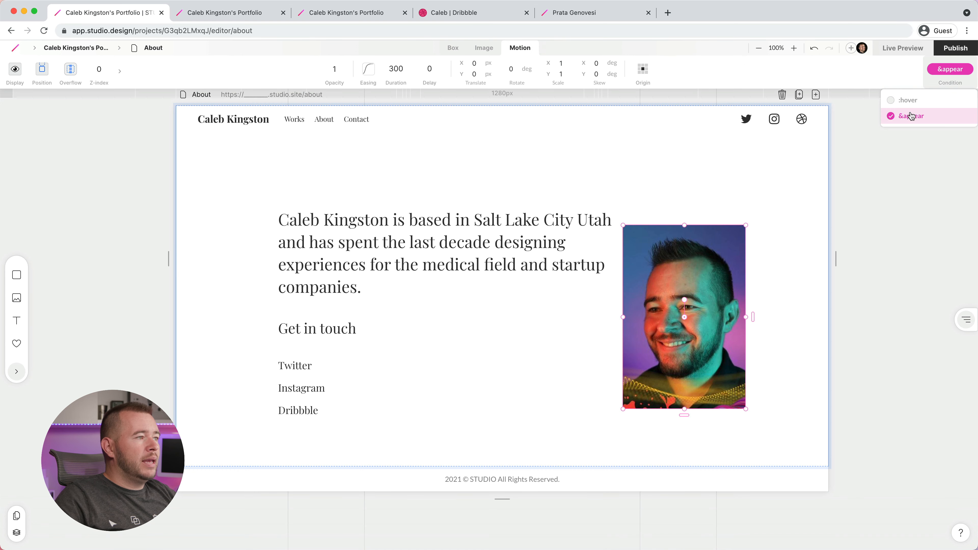
{"action": "left_click", "coordinate": [429, 70]}
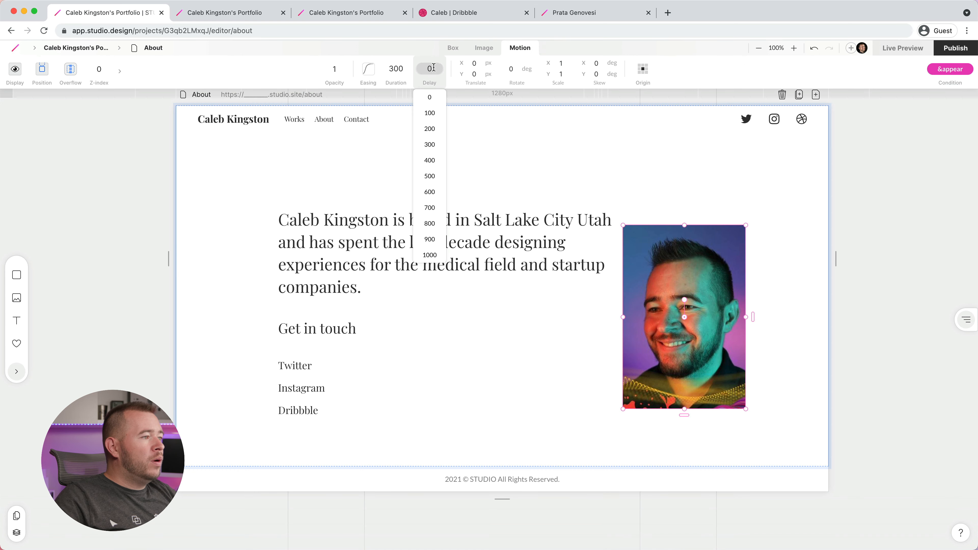
{"action": "left_click", "coordinate": [430, 146]}
{"action": "left_click", "coordinate": [396, 69]}
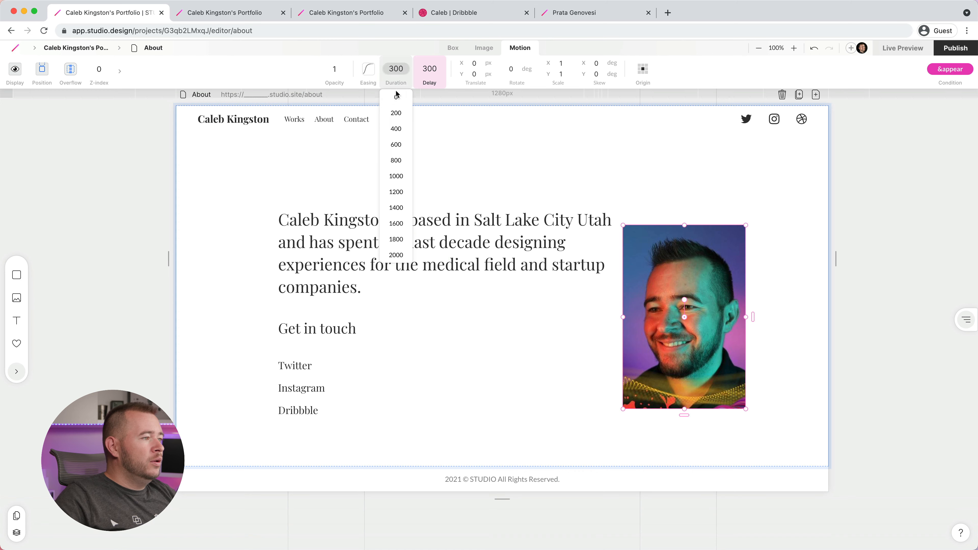
{"action": "left_click", "coordinate": [395, 176]}
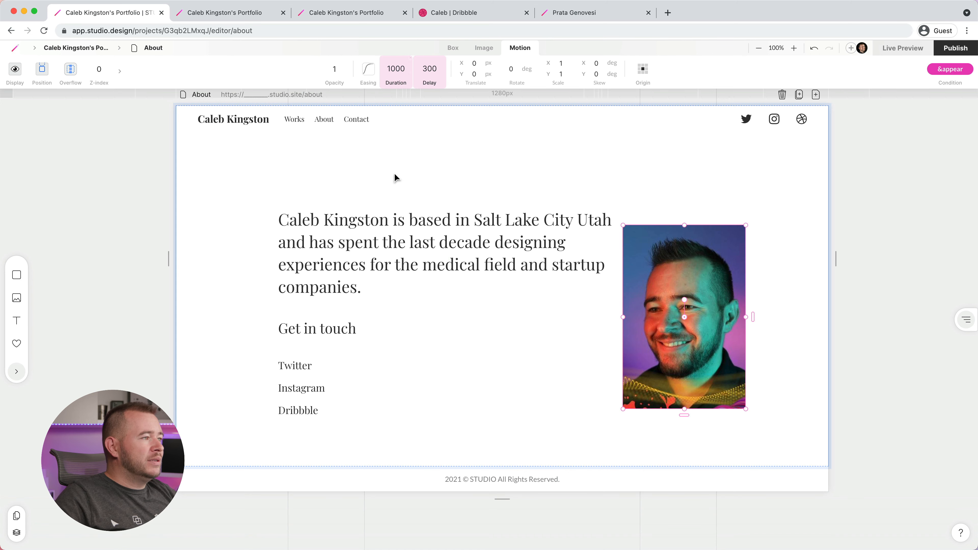
Step: Set the portrait's appear motion to a Y translation of 200 px and opacity 0, and play the animation
{"action": "left_click", "coordinate": [477, 74]}
{"action": "type", "text": "20"}
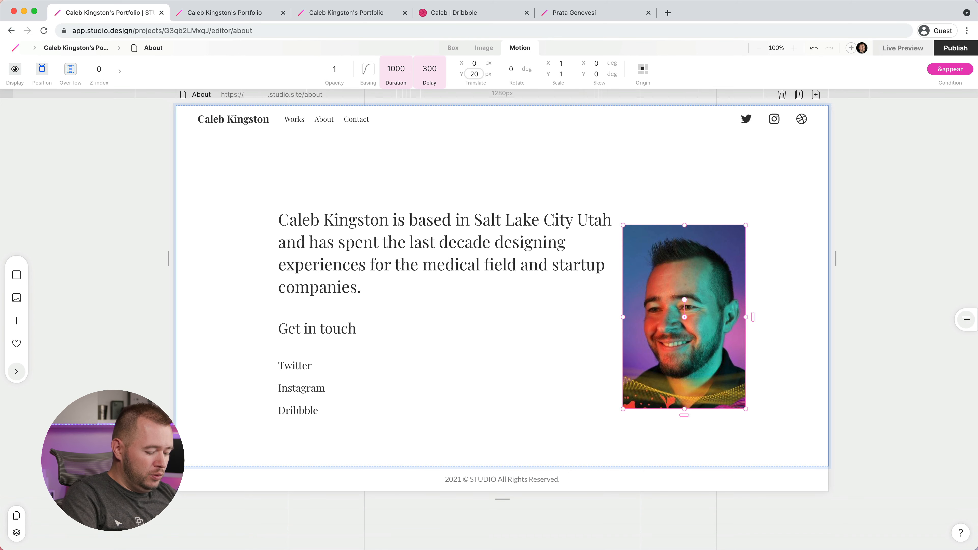
{"action": "type", "text": "0"}
{"action": "key", "text": "Return"}
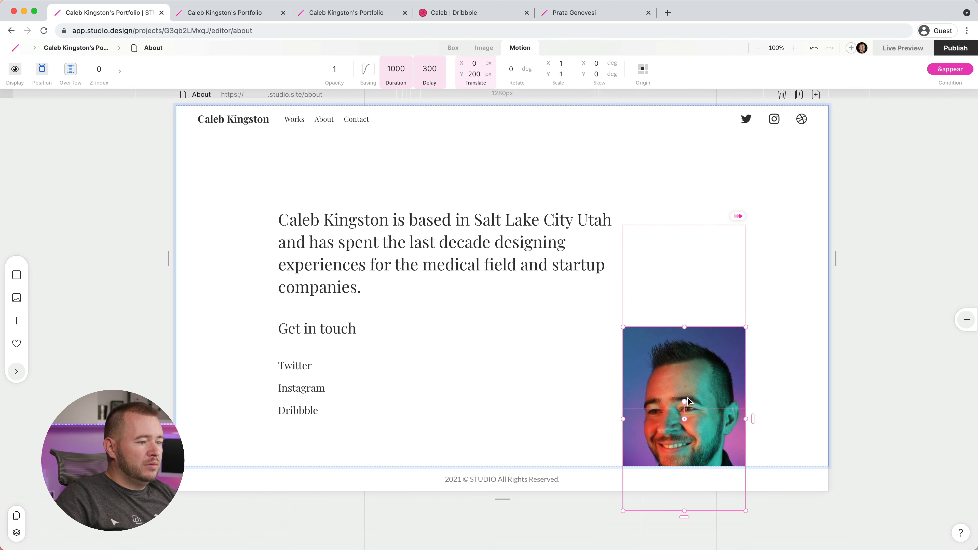
{"action": "left_click", "coordinate": [334, 69]}
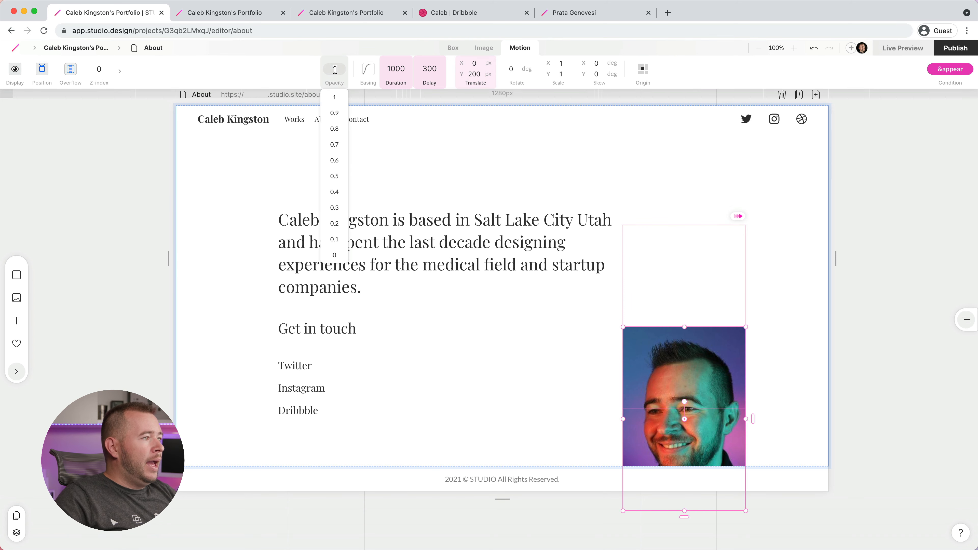
{"action": "left_click", "coordinate": [335, 254]}
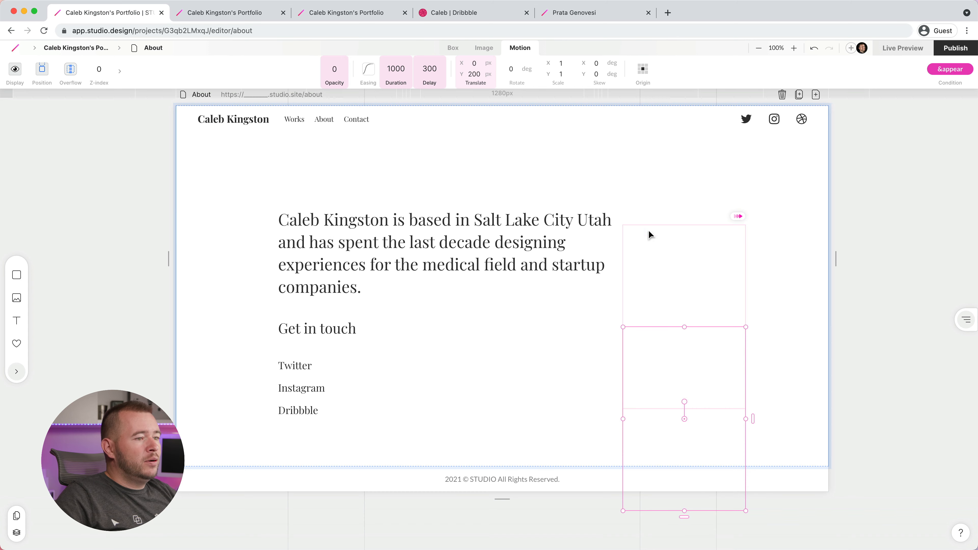
{"action": "left_click", "coordinate": [737, 218]}
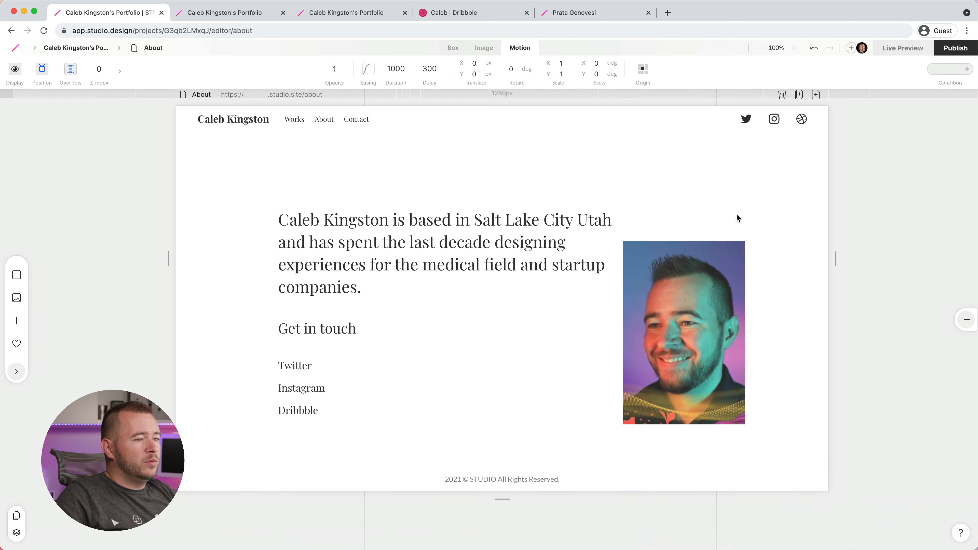
{"action": "left_click", "coordinate": [737, 215]}
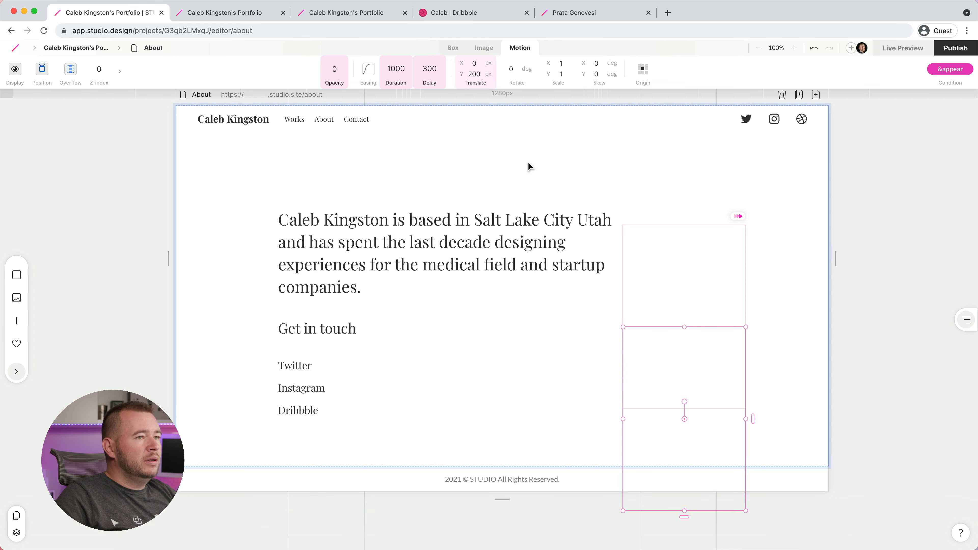
Step: Reload the live preview, check the appear animations on its About page, and return to the editor
{"action": "left_click", "coordinate": [906, 50]}
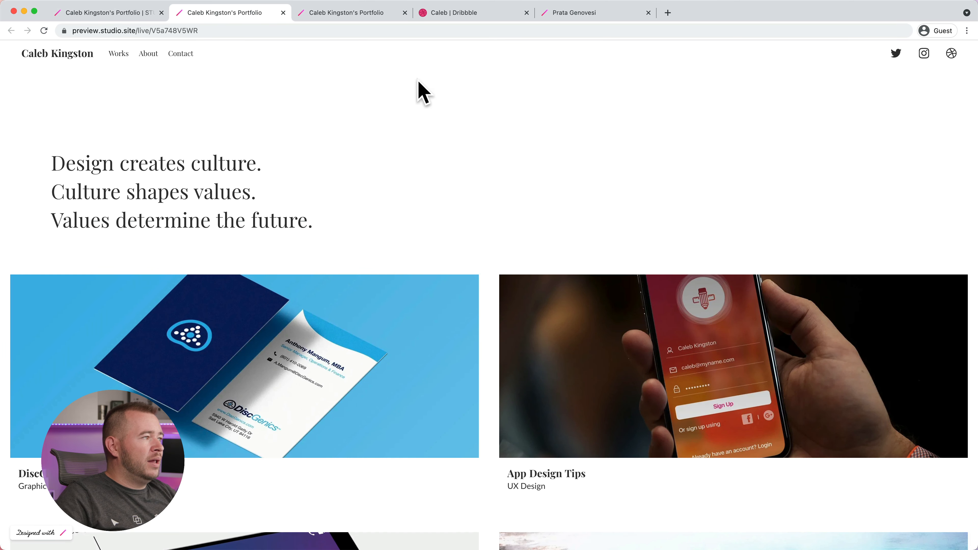
{"action": "left_click", "coordinate": [45, 31]}
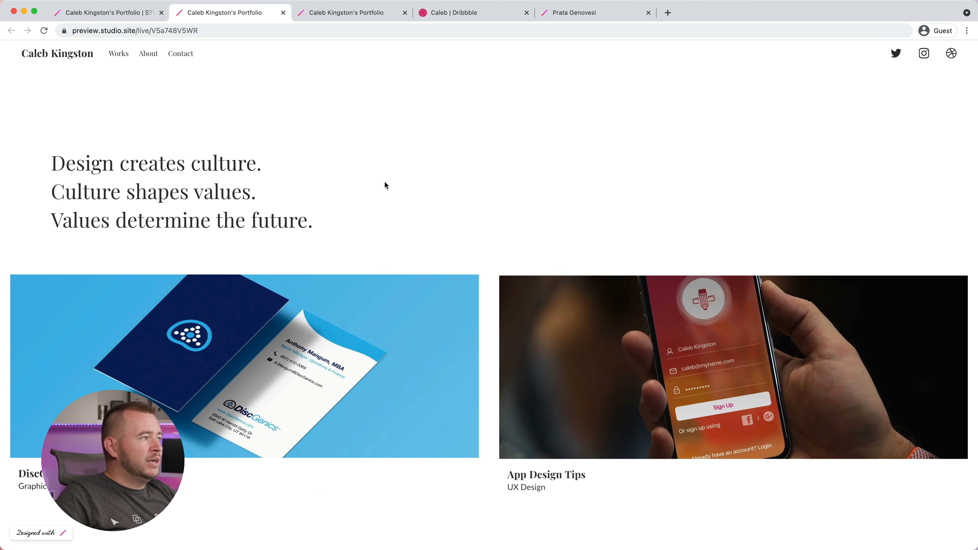
{"action": "left_click", "coordinate": [149, 54]}
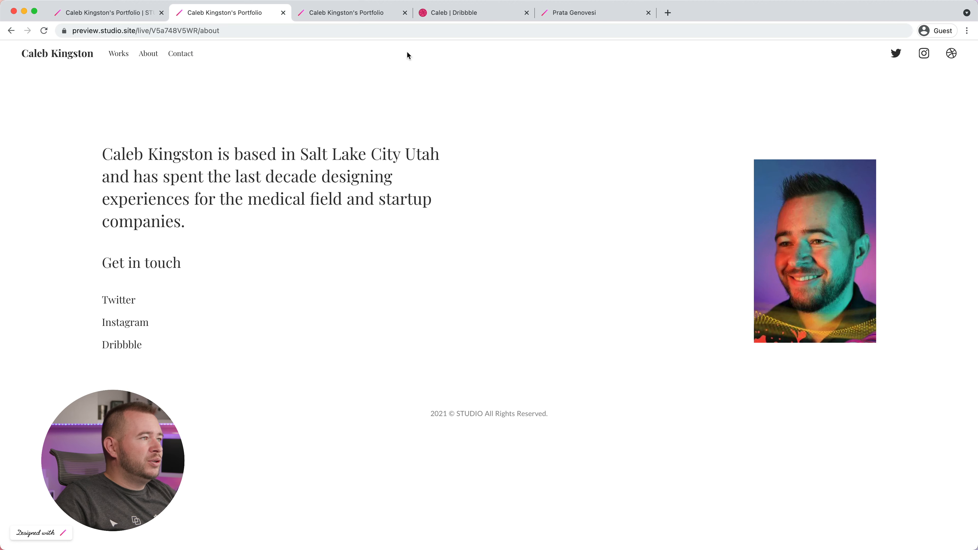
{"action": "left_click", "coordinate": [128, 17]}
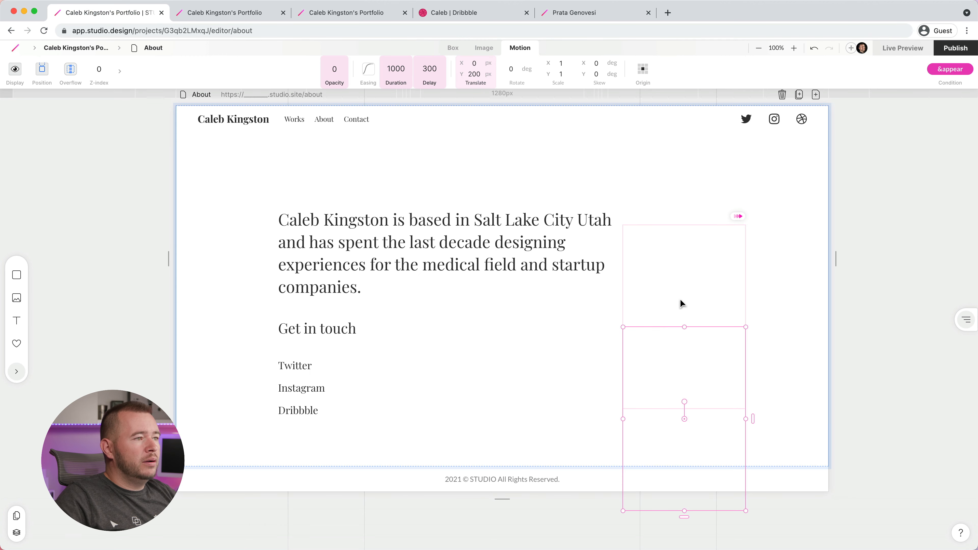
Step: Set the portrait's appear motion delay to 100 and clear the selection
{"action": "left_click", "coordinate": [429, 70]}
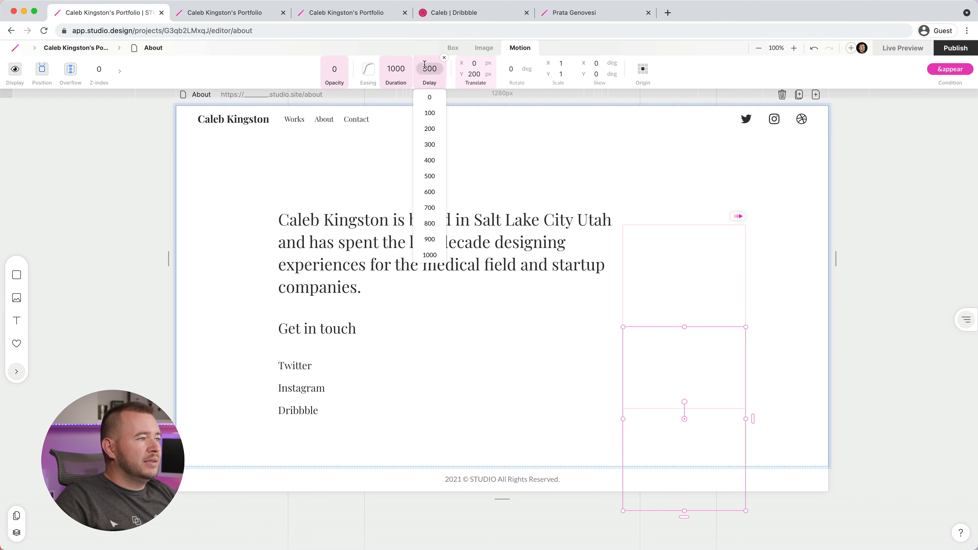
{"action": "left_click", "coordinate": [430, 114]}
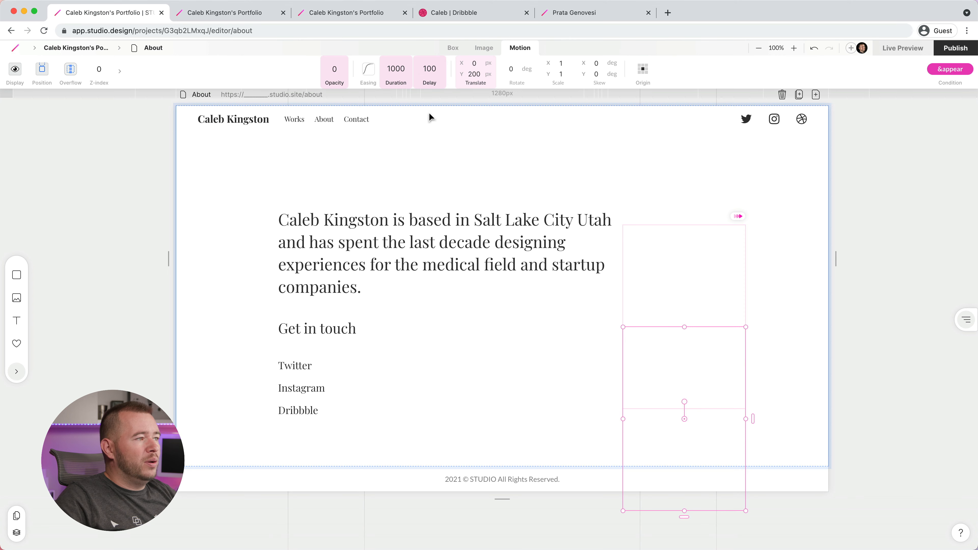
{"action": "left_click", "coordinate": [889, 201]}
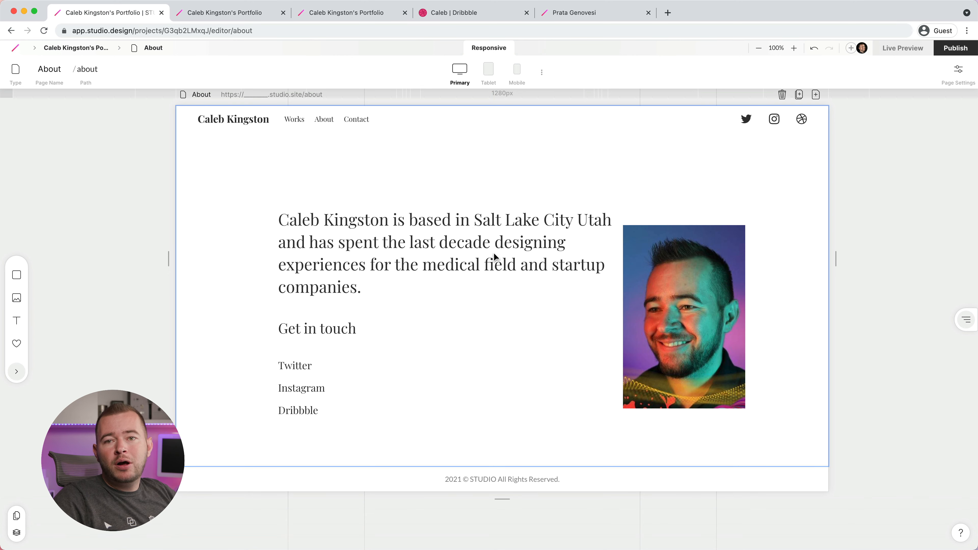
Step: Add a hover condition to the navigation bar with a Y translation of -5 px
{"action": "scroll", "coordinate": [489, 256], "scroll_direction": "up", "scroll_amount": 2}
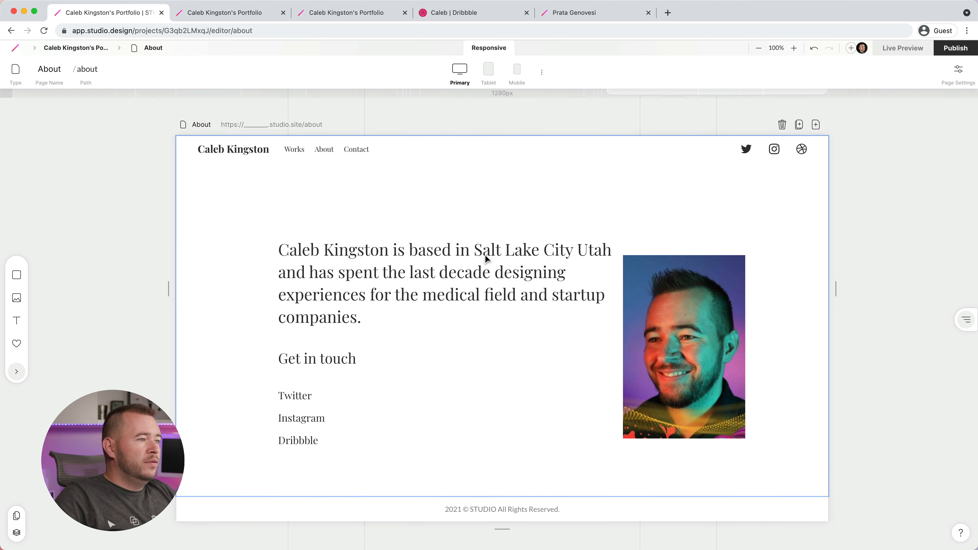
{"action": "left_click", "coordinate": [397, 157]}
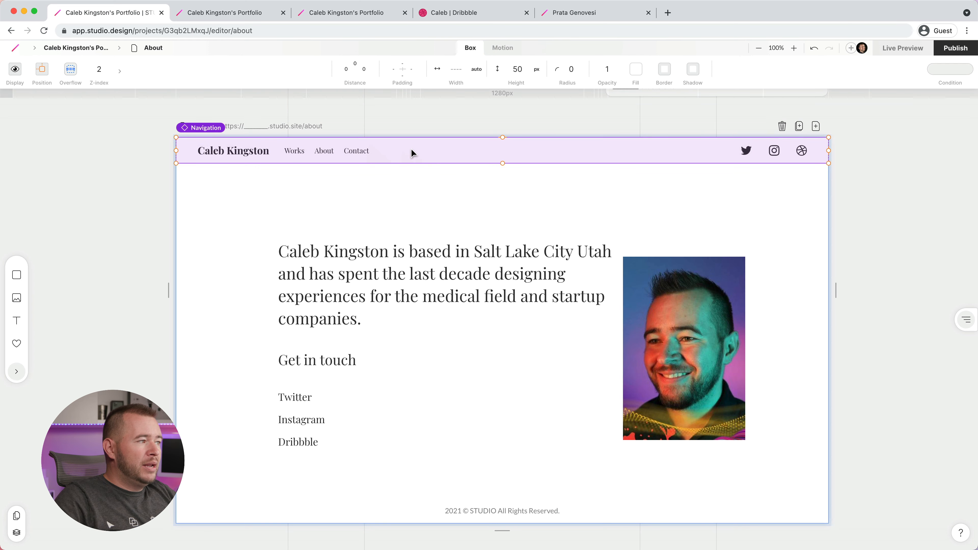
{"action": "left_click", "coordinate": [936, 69]}
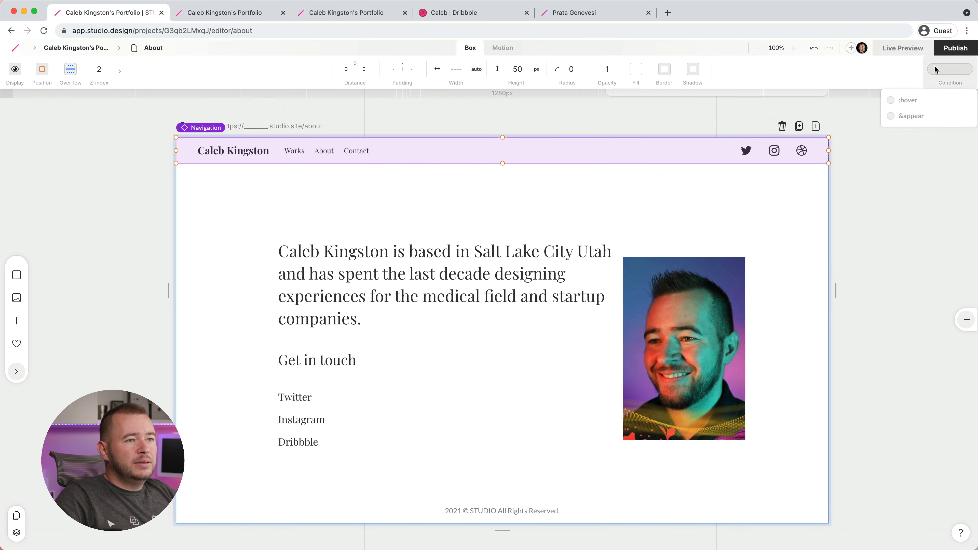
{"action": "left_click", "coordinate": [907, 100]}
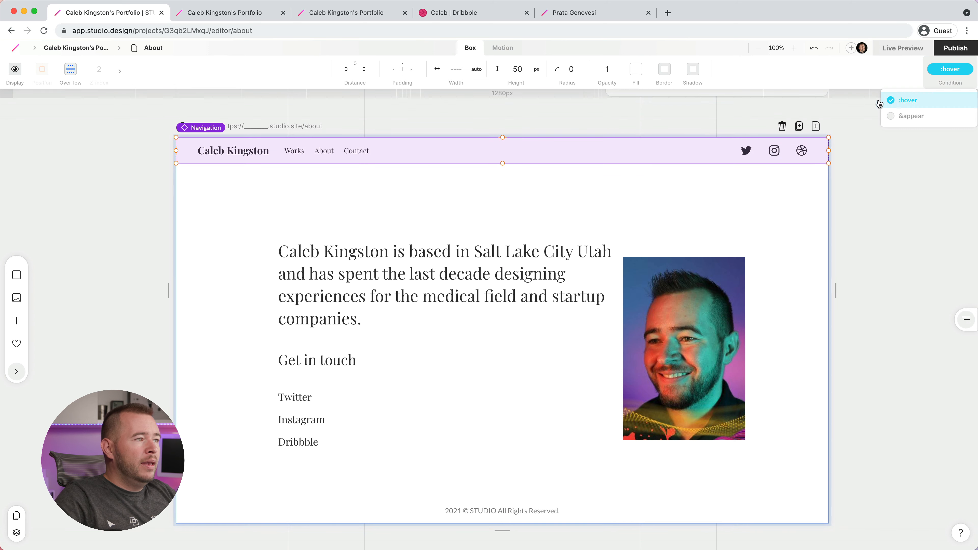
{"action": "left_click", "coordinate": [567, 86]}
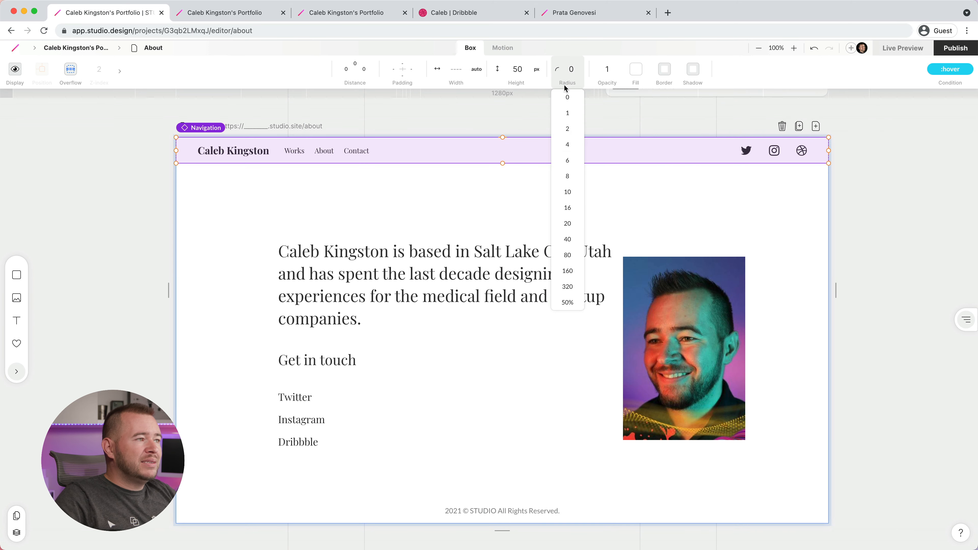
{"action": "left_click", "coordinate": [500, 49]}
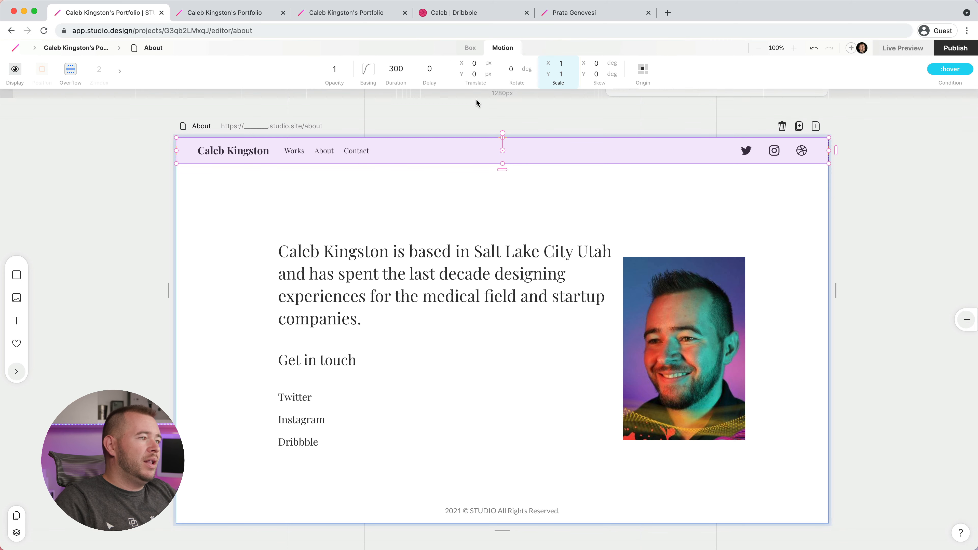
{"action": "left_click", "coordinate": [477, 74]}
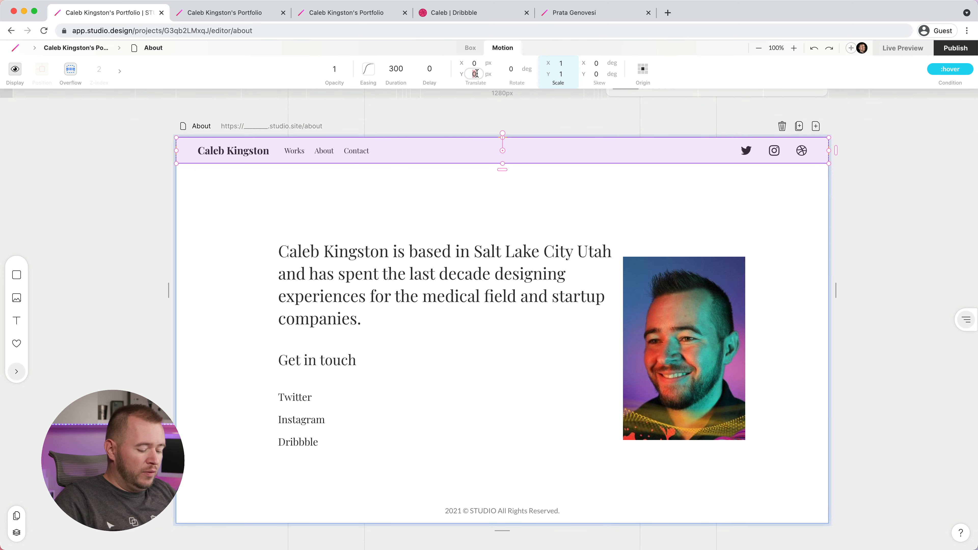
{"action": "type", "text": "-5"}
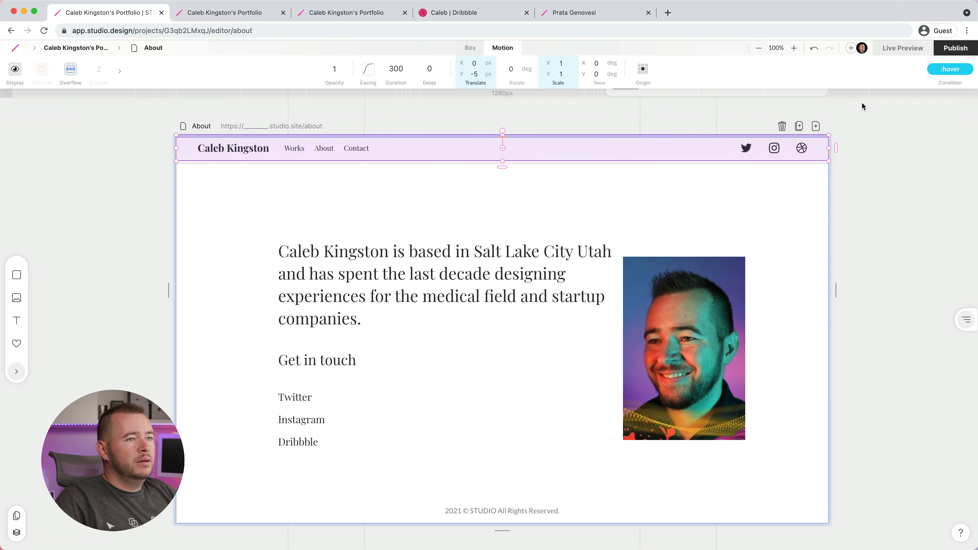
Step: Open the About page's live preview and dismiss the notice about grouping browser tabs
{"action": "left_click", "coordinate": [910, 48]}
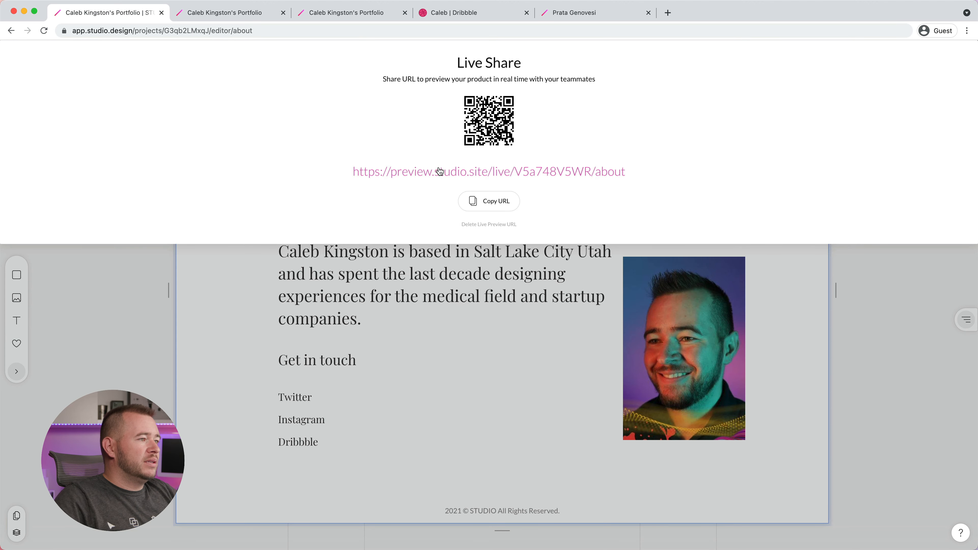
{"action": "left_click", "coordinate": [440, 172]}
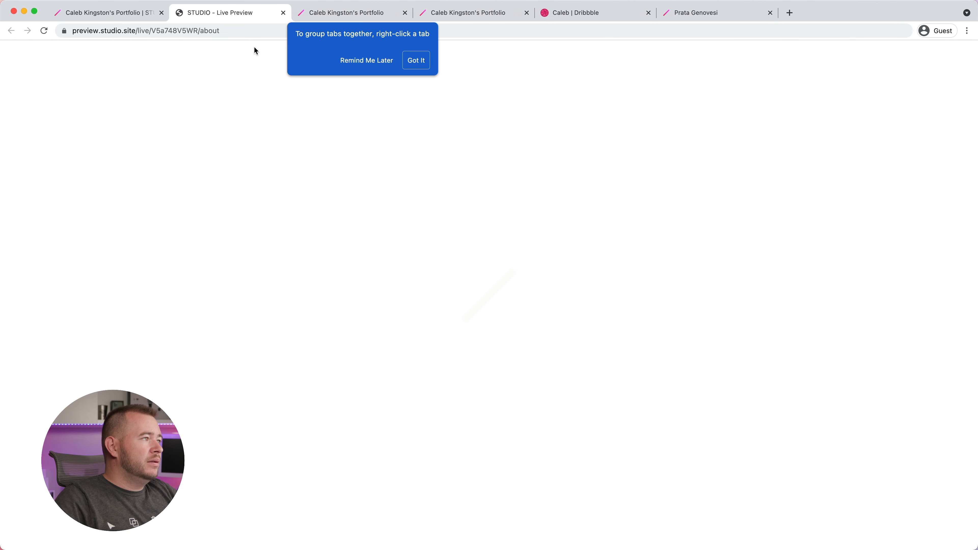
{"action": "left_click", "coordinate": [417, 60]}
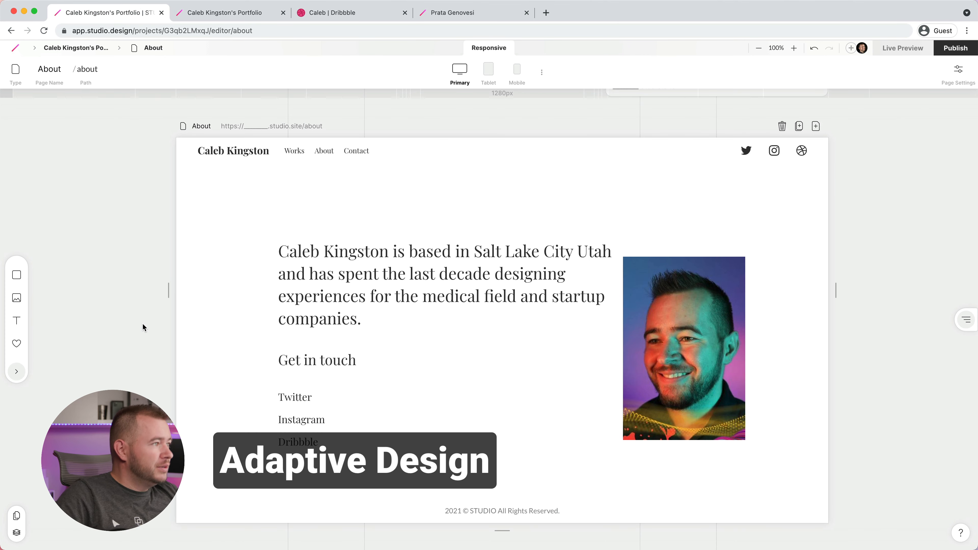
Step: Open the Works page in the editor and compare its tablet layout with the primary layout
{"action": "left_click", "coordinate": [151, 48]}
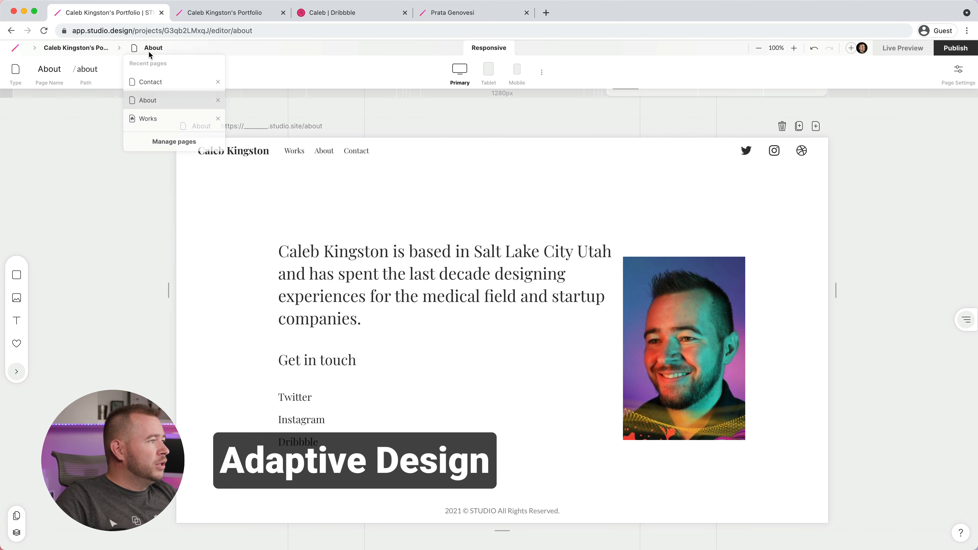
{"action": "left_click", "coordinate": [148, 119]}
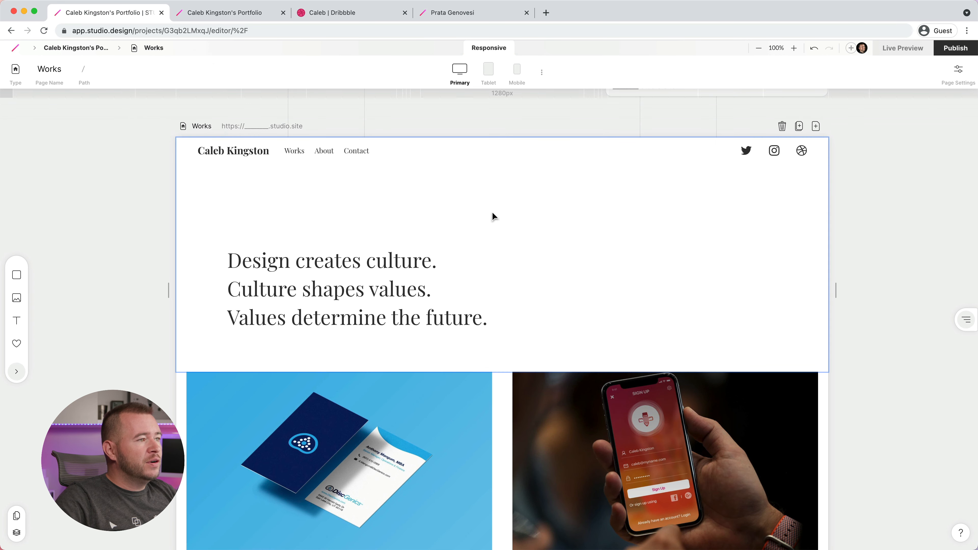
{"action": "left_click", "coordinate": [490, 72]}
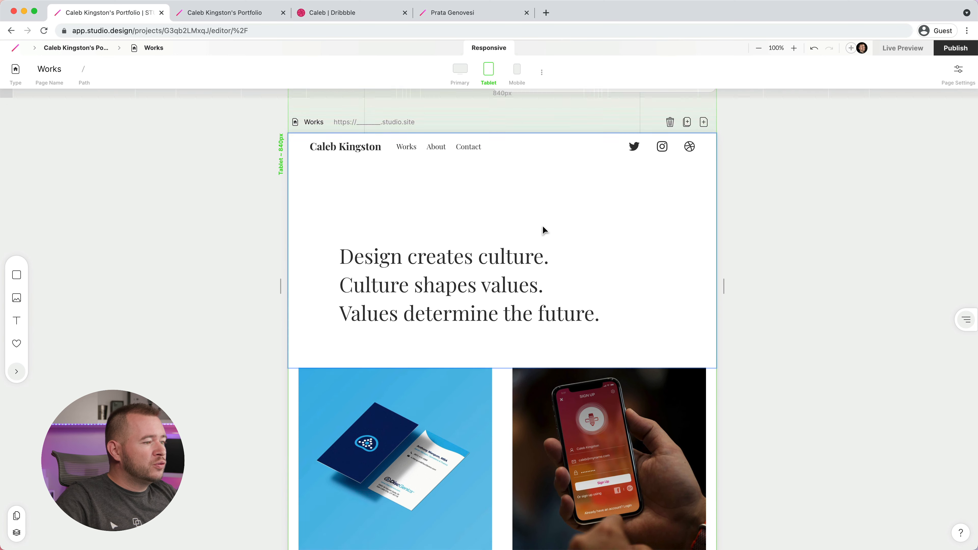
{"action": "scroll", "coordinate": [543, 227], "scroll_direction": "down", "scroll_amount": 10}
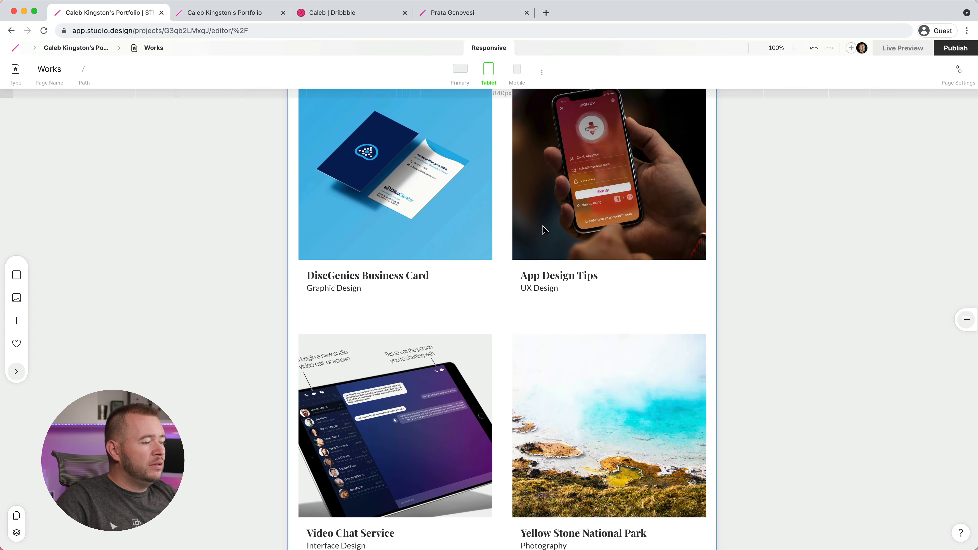
{"action": "scroll", "coordinate": [543, 228], "scroll_direction": "down", "scroll_amount": 10}
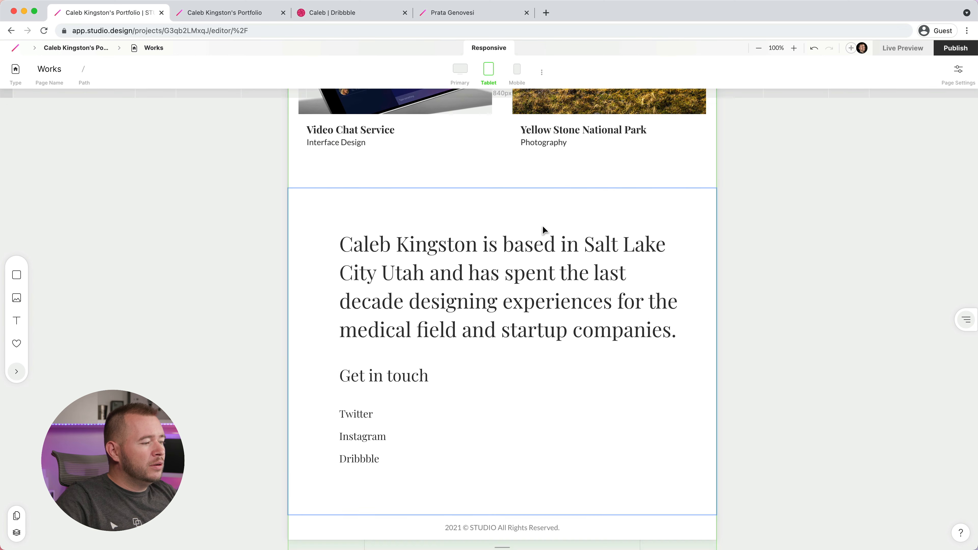
{"action": "scroll", "coordinate": [543, 227], "scroll_direction": "up", "scroll_amount": 10}
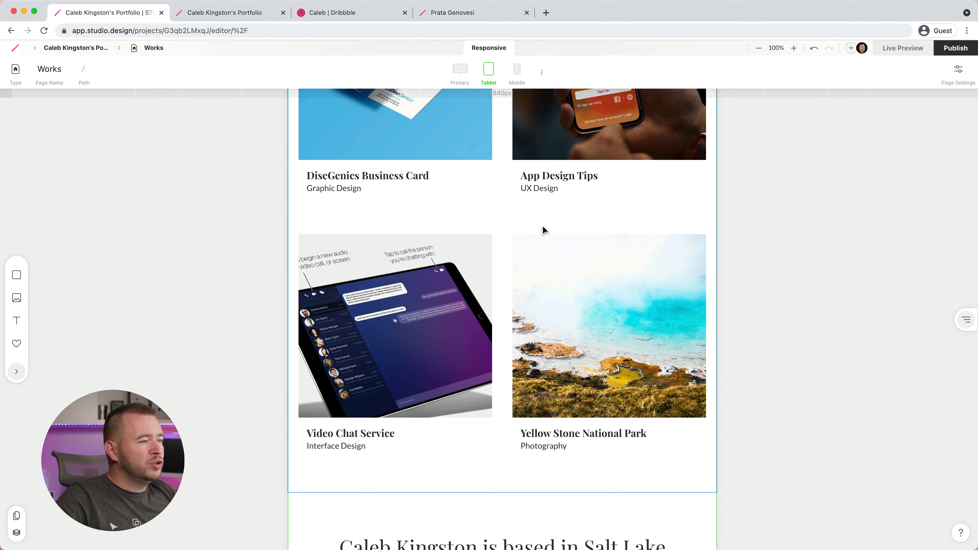
{"action": "scroll", "coordinate": [543, 226], "scroll_direction": "up", "scroll_amount": 5}
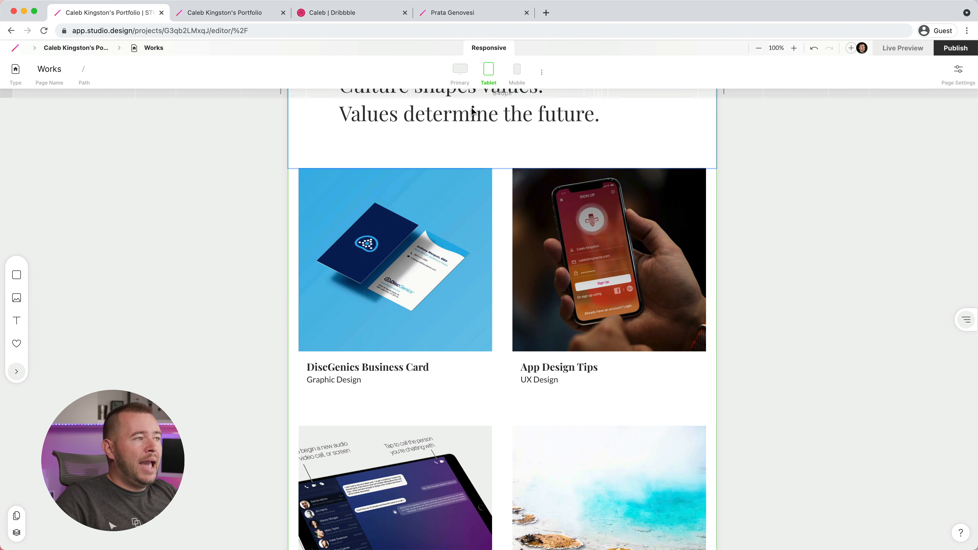
{"action": "left_click", "coordinate": [460, 72]}
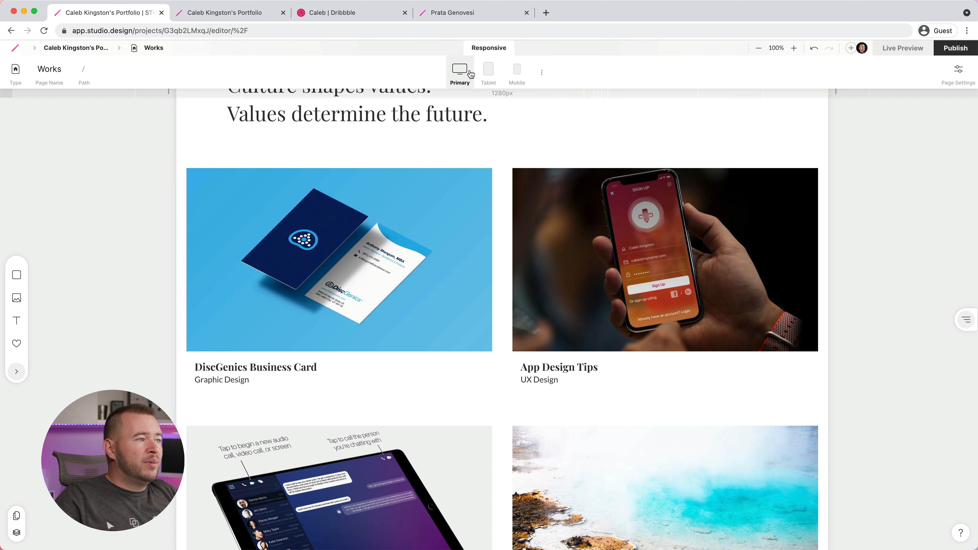
Step: At the tablet breakpoint, set the width of all four project cards to 100%
{"action": "left_click", "coordinate": [486, 73]}
{"action": "left_click", "coordinate": [484, 259]}
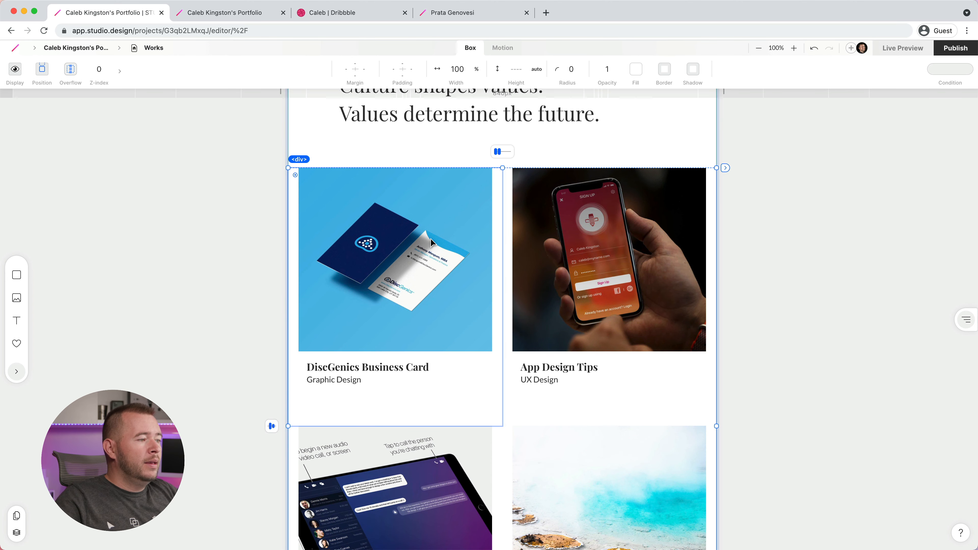
{"action": "left_click", "coordinate": [560, 263], "text": "shift"}
{"action": "left_click", "coordinate": [467, 451], "text": "shift"}
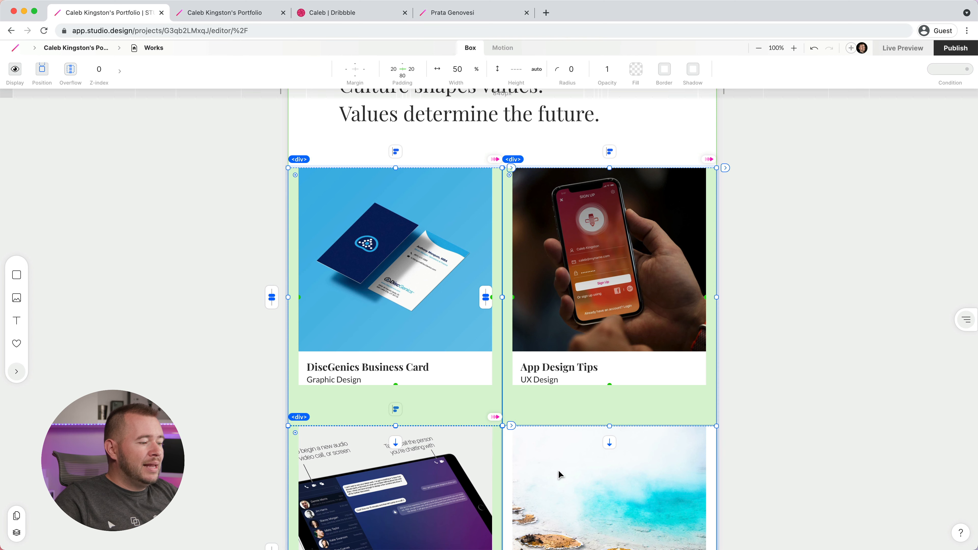
{"action": "left_click", "coordinate": [559, 472], "text": "shift"}
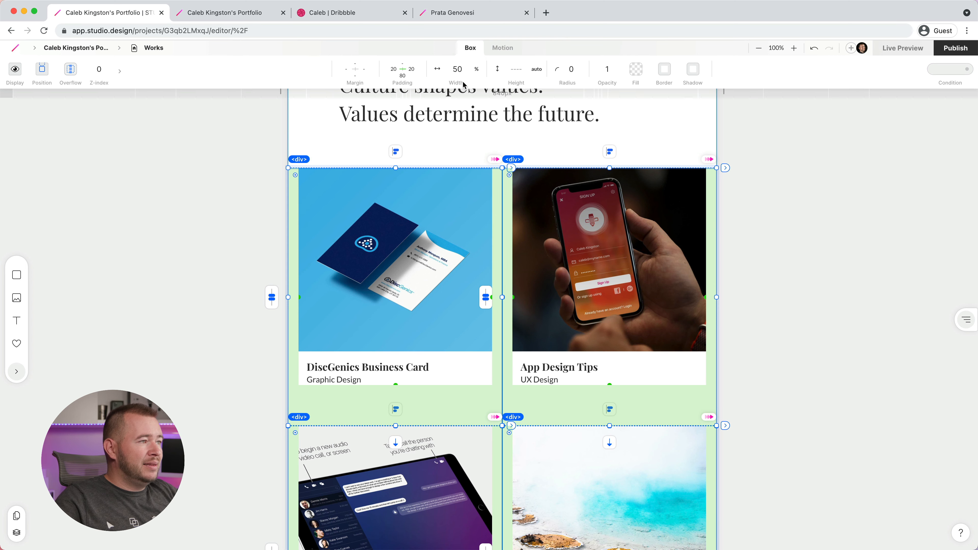
{"action": "left_click", "coordinate": [457, 70]}
{"action": "type", "text": "100"}
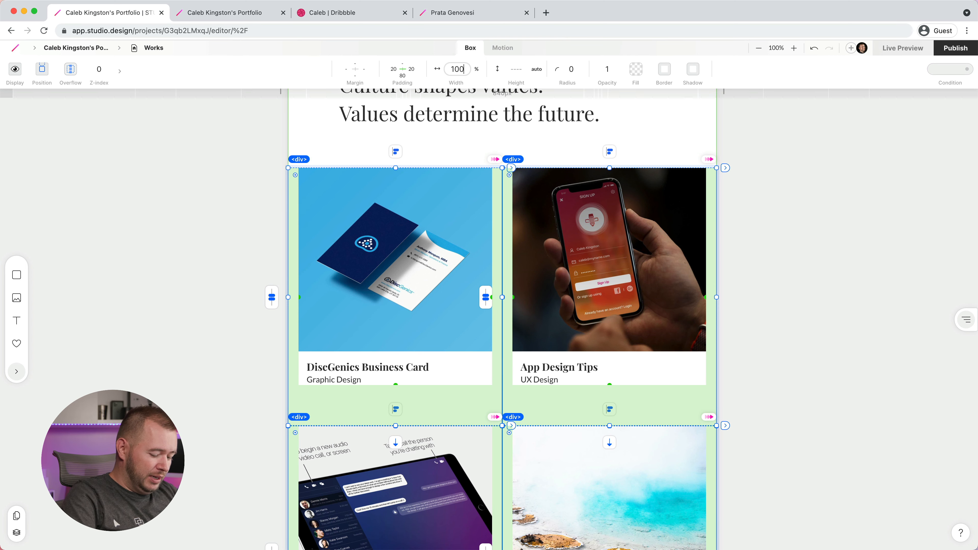
{"action": "key", "text": "Return"}
Step: Set the four cards' left and right padding to 100 for tablet and compare the result with the primary layout
{"action": "left_click", "coordinate": [417, 77]}
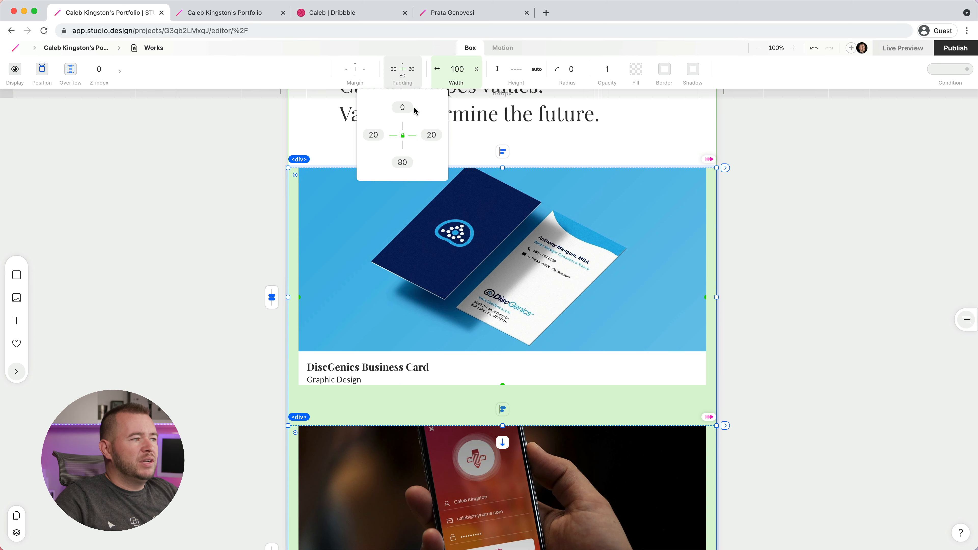
{"action": "left_click", "coordinate": [432, 135]}
{"action": "type", "text": "100"}
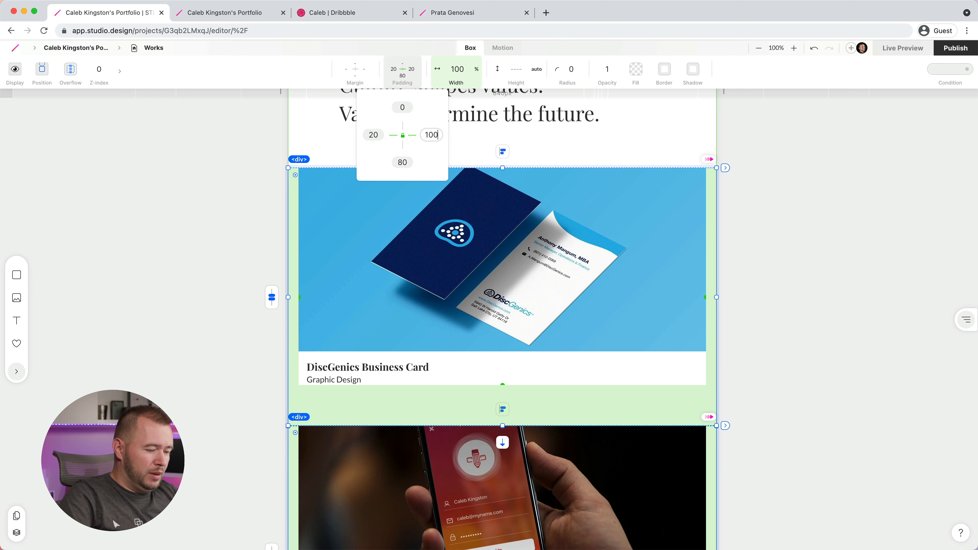
{"action": "key", "text": "Return"}
{"action": "left_click", "coordinate": [241, 154]}
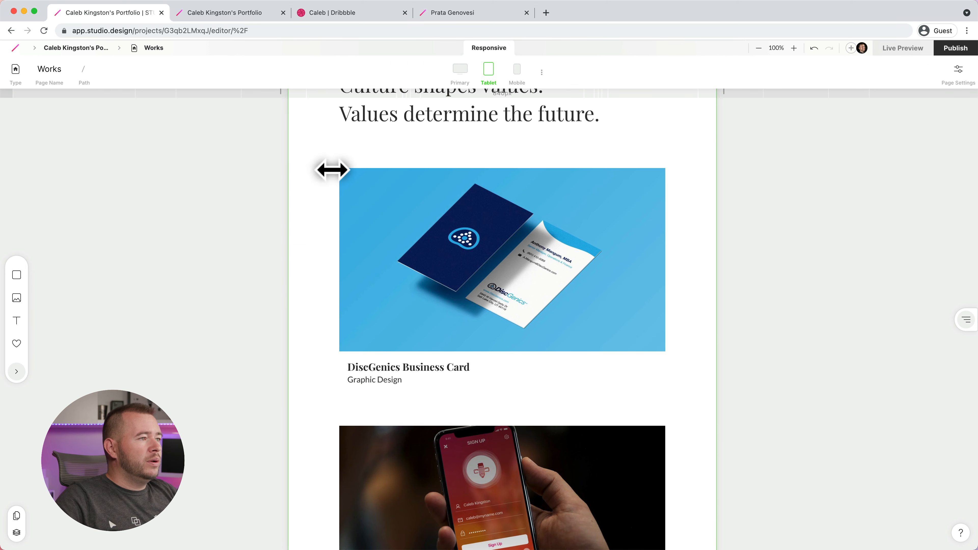
{"action": "left_click", "coordinate": [463, 78]}
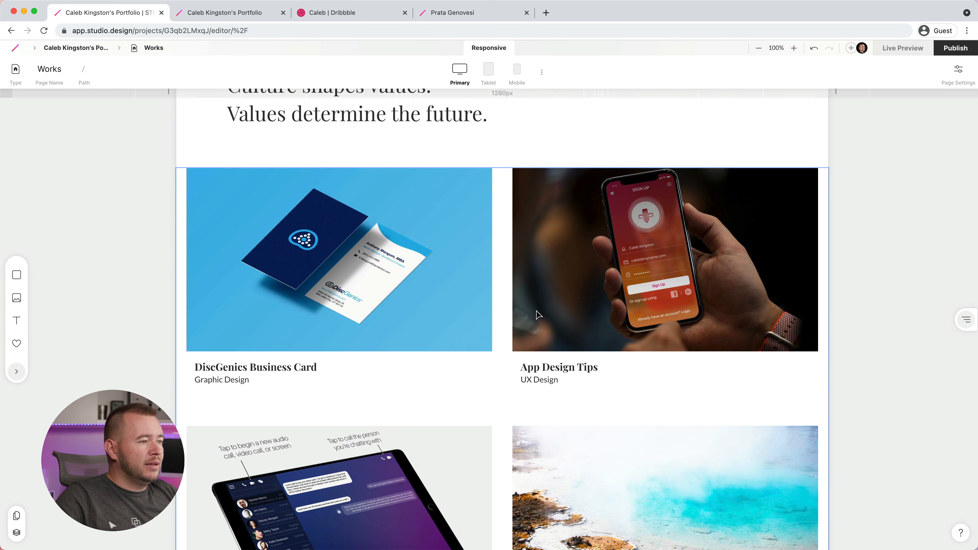
{"action": "left_click", "coordinate": [492, 75]}
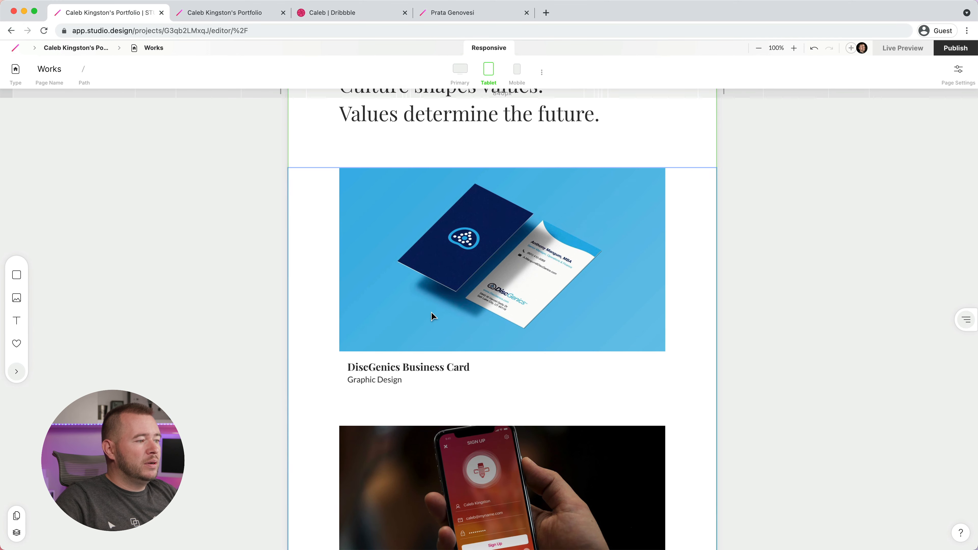
Step: At the mobile breakpoint, set the left and right padding of all four project cards to 30
{"action": "left_click", "coordinate": [517, 69]}
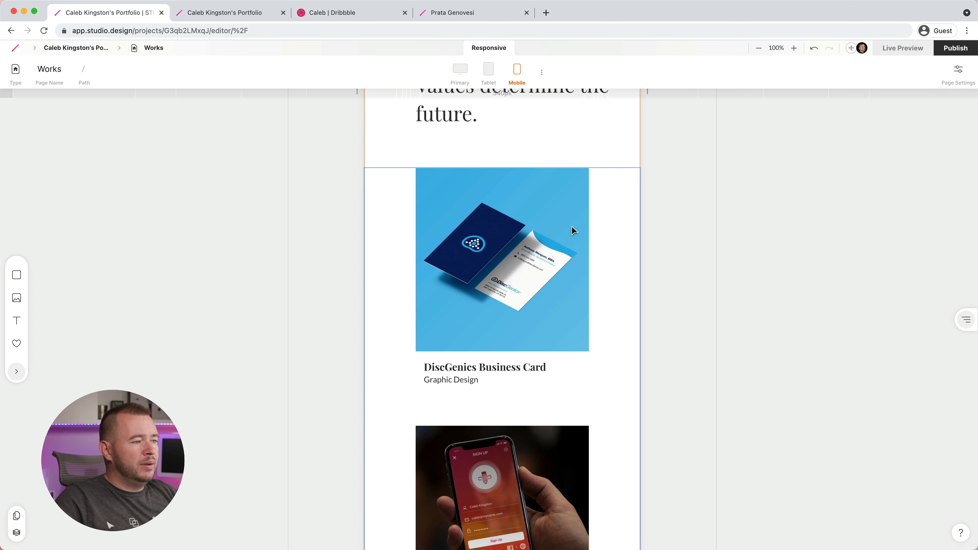
{"action": "left_click", "coordinate": [561, 227]}
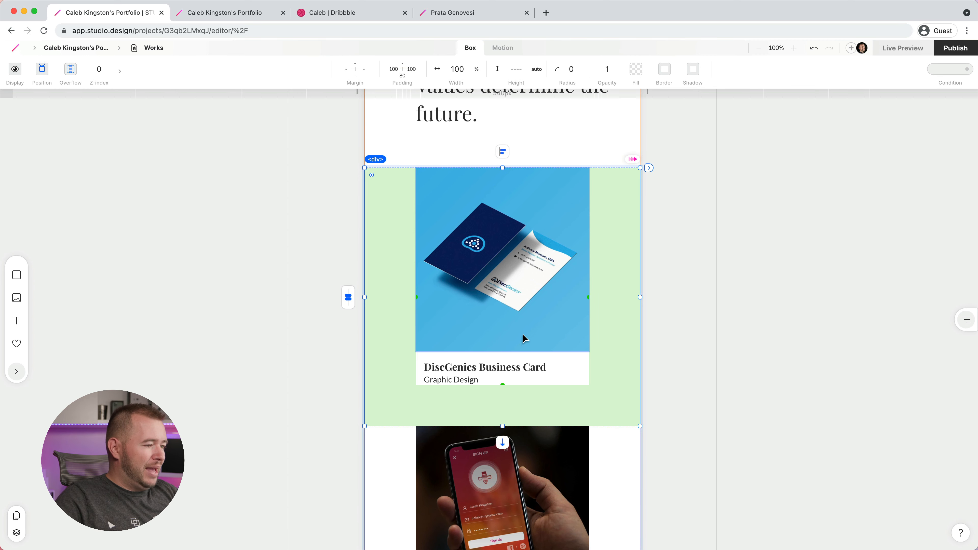
{"action": "scroll", "coordinate": [524, 338], "scroll_direction": "down", "scroll_amount": 3}
{"action": "left_click", "coordinate": [522, 359]}
{"action": "scroll", "coordinate": [520, 360], "scroll_direction": "down", "scroll_amount": 8}
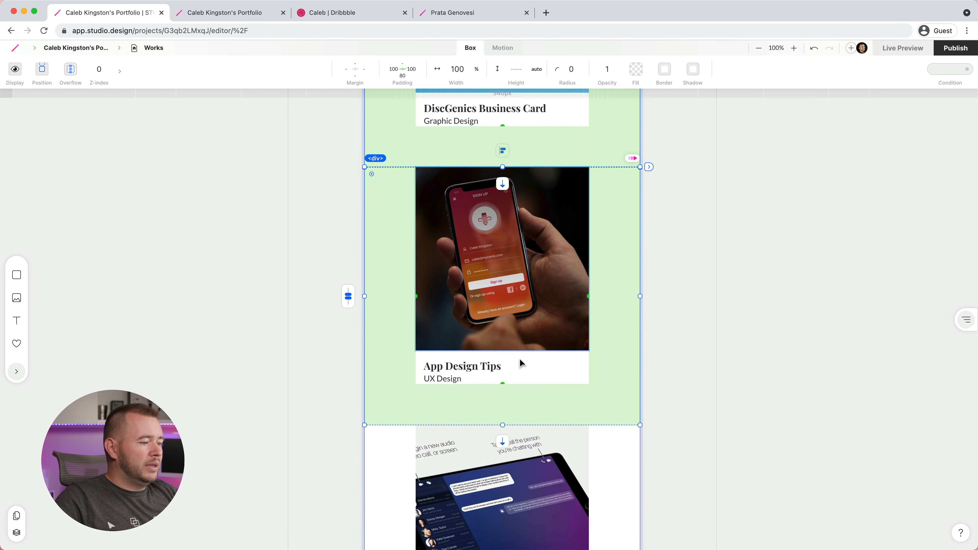
{"action": "left_click", "coordinate": [520, 367], "text": "shift"}
{"action": "scroll", "coordinate": [519, 366], "scroll_direction": "down", "scroll_amount": 6}
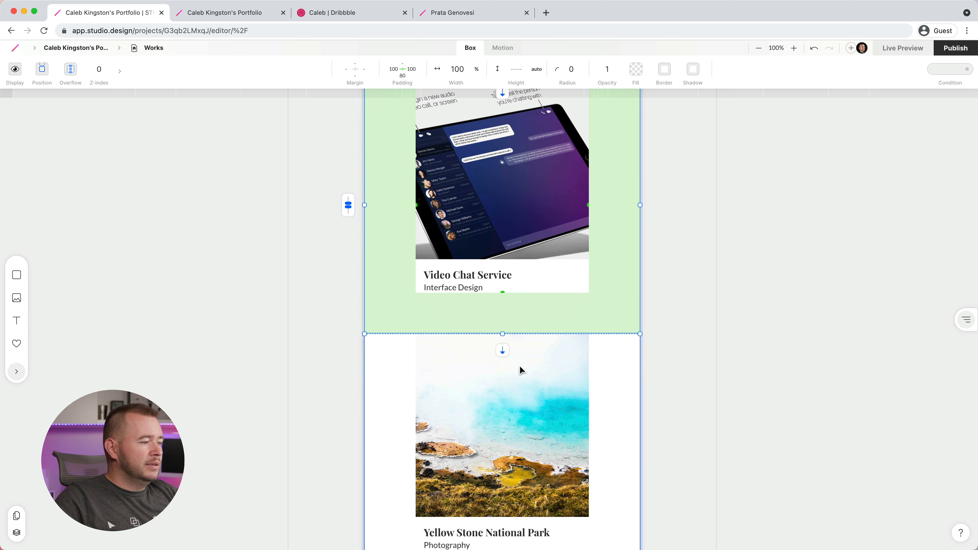
{"action": "left_click", "coordinate": [500, 423], "text": "shift"}
{"action": "left_click", "coordinate": [417, 76]}
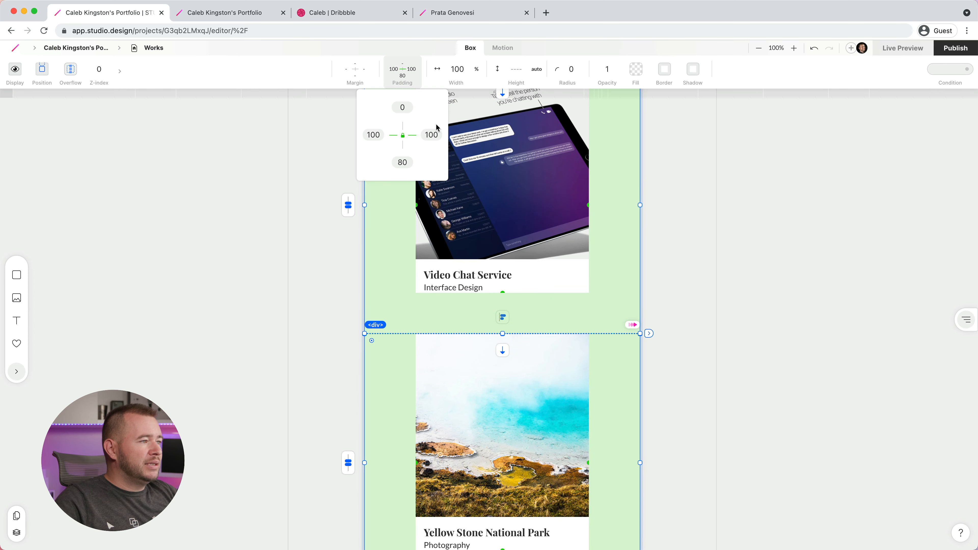
{"action": "left_click", "coordinate": [432, 134]}
{"action": "type", "text": "30"}
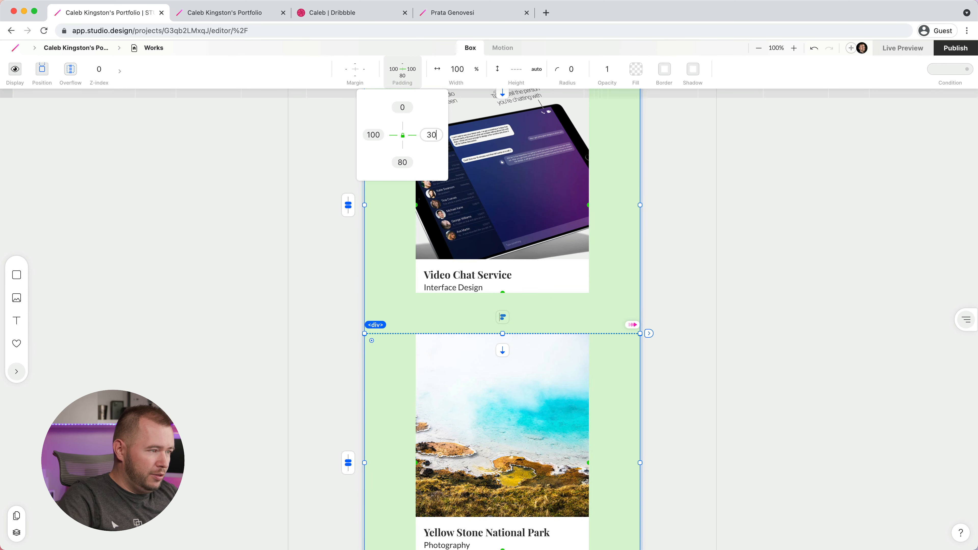
{"action": "key", "text": "Return"}
{"action": "scroll", "coordinate": [494, 192], "scroll_direction": "up", "scroll_amount": 3}
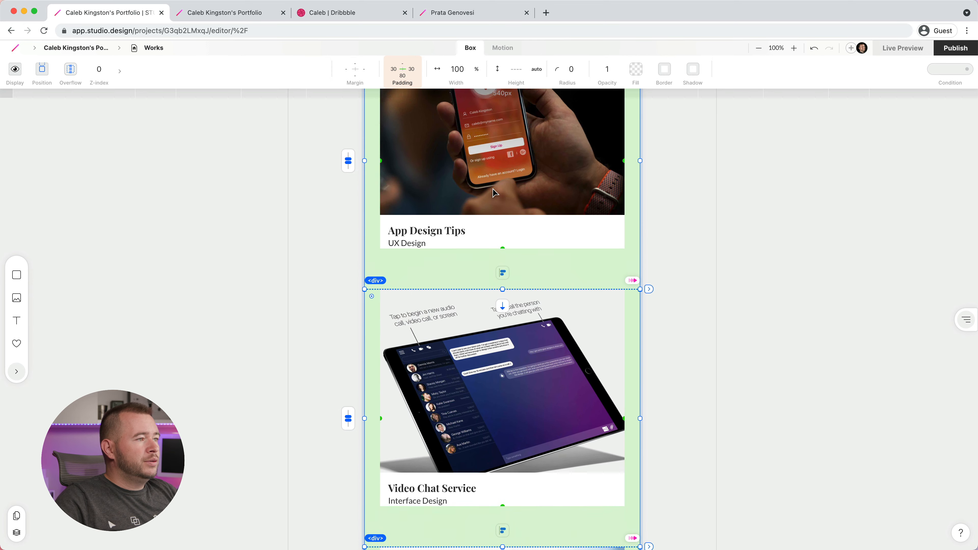
Step: Compare the project cards on the Works page across the primary, tablet and mobile layouts
{"action": "left_click", "coordinate": [775, 178]}
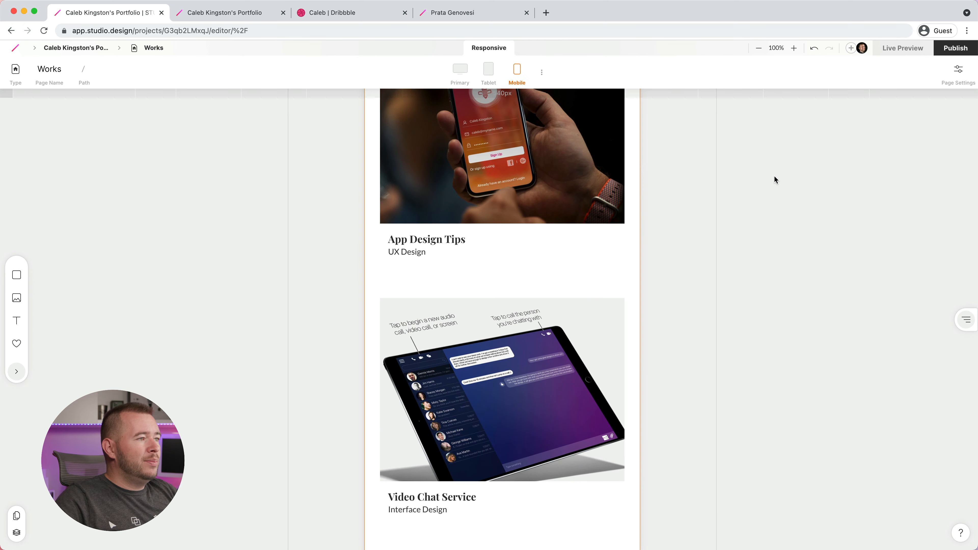
{"action": "left_click", "coordinate": [461, 70]}
{"action": "scroll", "coordinate": [549, 166], "scroll_direction": "up", "scroll_amount": 5}
{"action": "scroll", "coordinate": [549, 166], "scroll_direction": "up", "scroll_amount": 3}
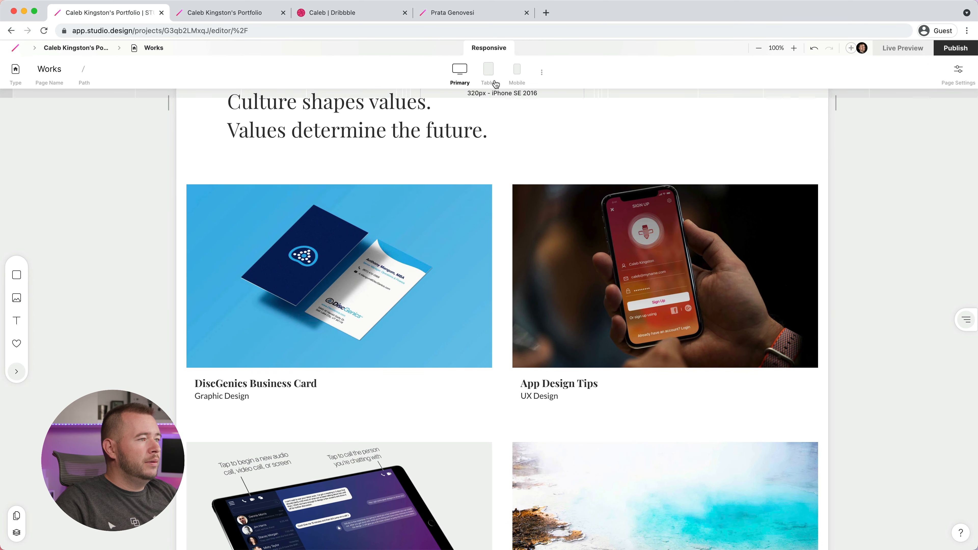
{"action": "left_click", "coordinate": [488, 70]}
{"action": "left_click", "coordinate": [517, 73]}
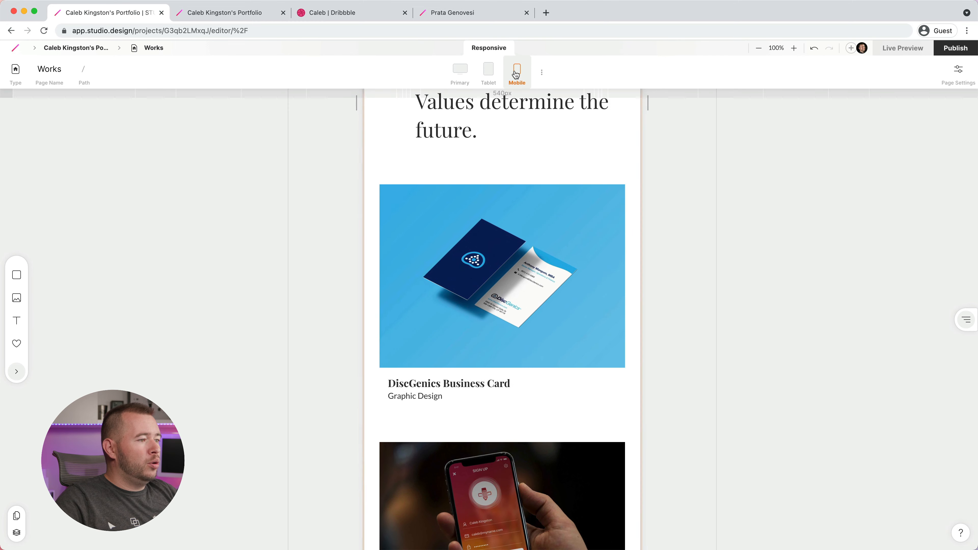
{"action": "left_click", "coordinate": [489, 72]}
{"action": "left_click", "coordinate": [459, 72]}
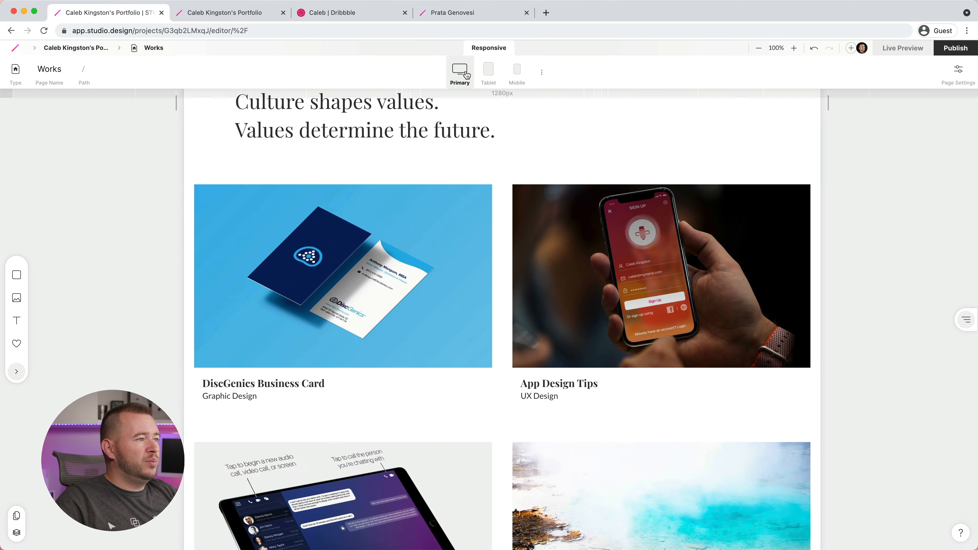
{"action": "left_click", "coordinate": [488, 70]}
{"action": "left_click", "coordinate": [516, 74]}
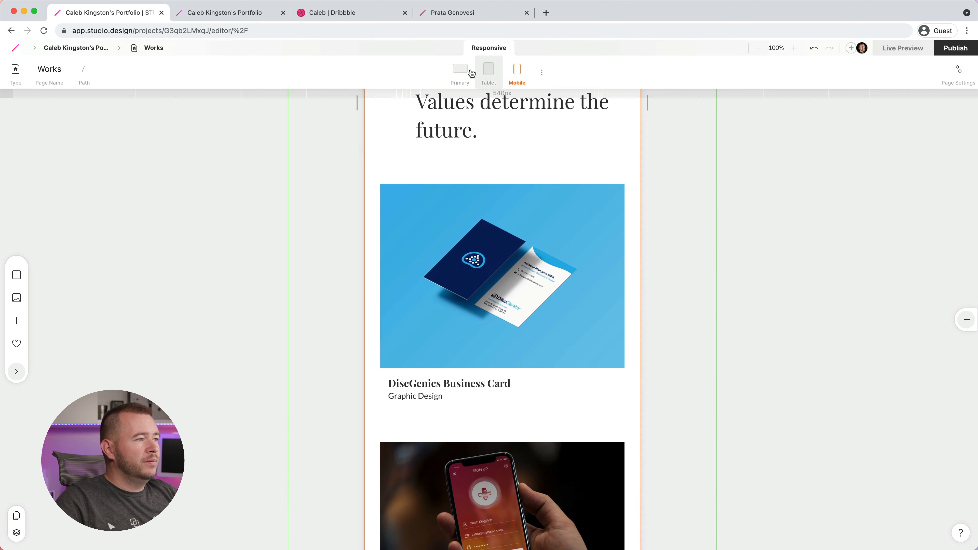
{"action": "left_click", "coordinate": [460, 70]}
Step: At the tablet breakpoint, set the font size of the bio paragraph above Get in touch to 32
{"action": "scroll", "coordinate": [563, 229], "scroll_direction": "down", "scroll_amount": 5}
{"action": "scroll", "coordinate": [562, 228], "scroll_direction": "down", "scroll_amount": 10}
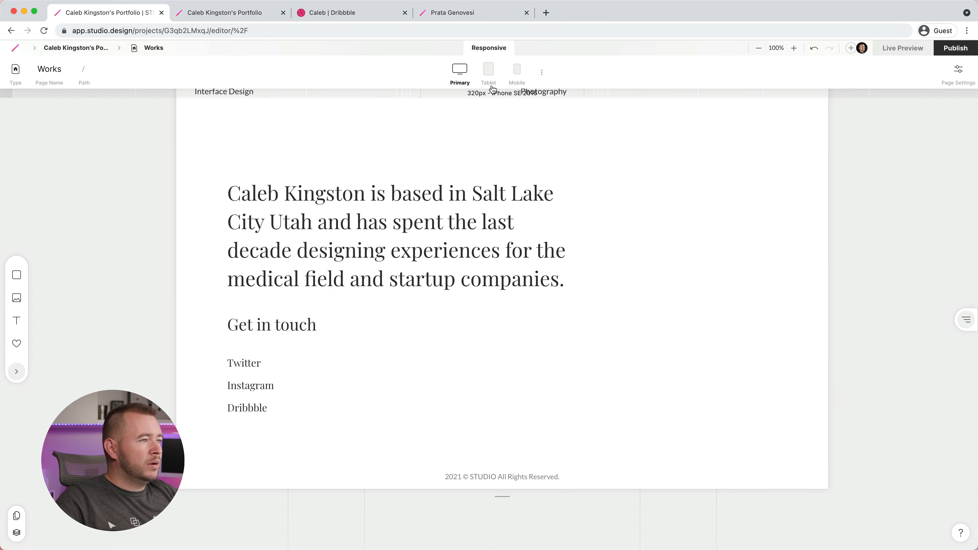
{"action": "left_click", "coordinate": [488, 70]}
{"action": "scroll", "coordinate": [490, 247], "scroll_direction": "down", "scroll_amount": 12}
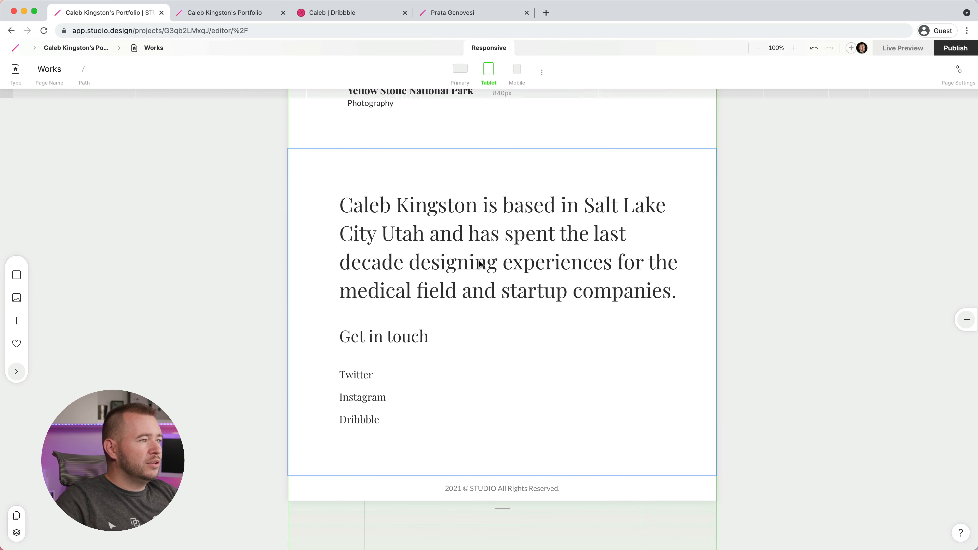
{"action": "left_click", "coordinate": [476, 254]}
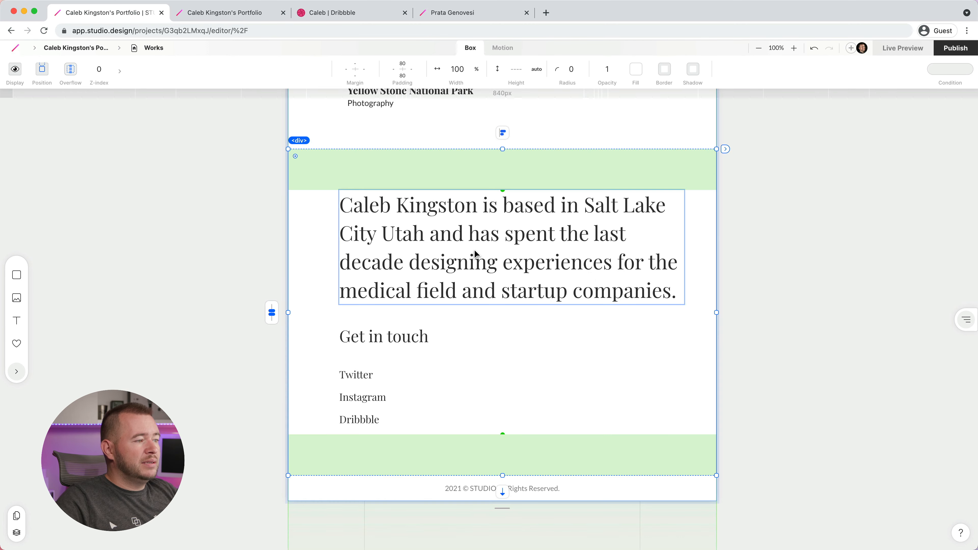
{"action": "left_click", "coordinate": [476, 253]}
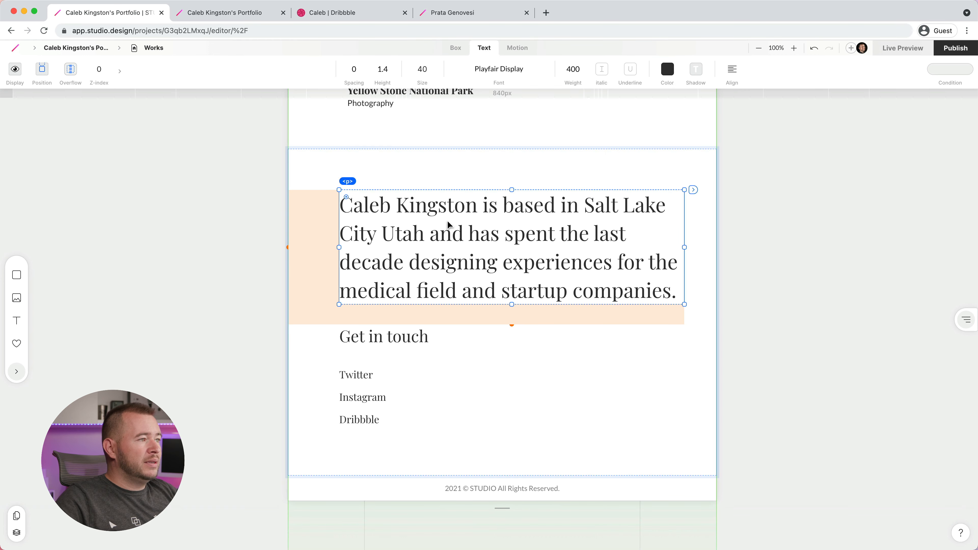
{"action": "left_click", "coordinate": [422, 69]}
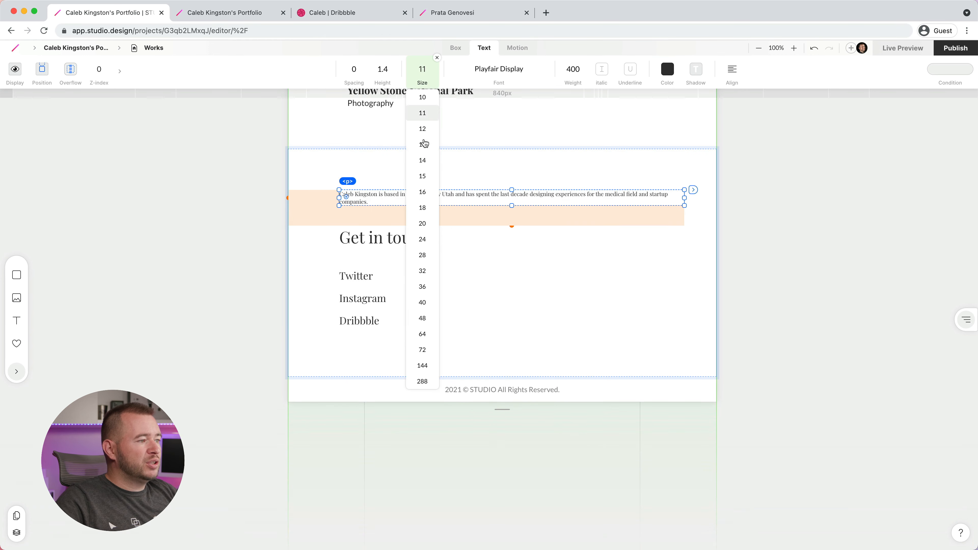
{"action": "left_click", "coordinate": [429, 273]}
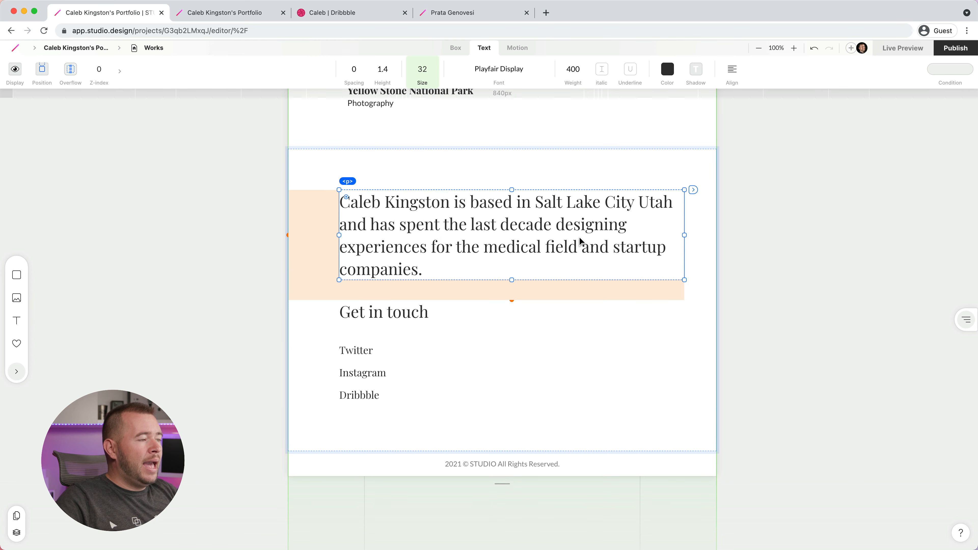
{"action": "left_click", "coordinate": [777, 236]}
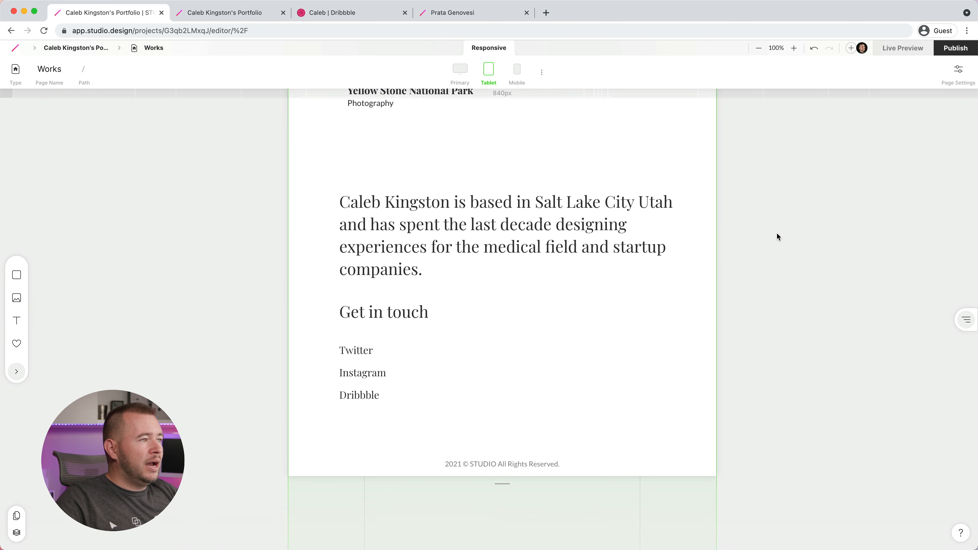
Step: At the mobile breakpoint, remove the left margin from the bio paragraph, Get in touch, and the Twitter, Instagram and Dribbble links together
{"action": "left_click", "coordinate": [515, 74]}
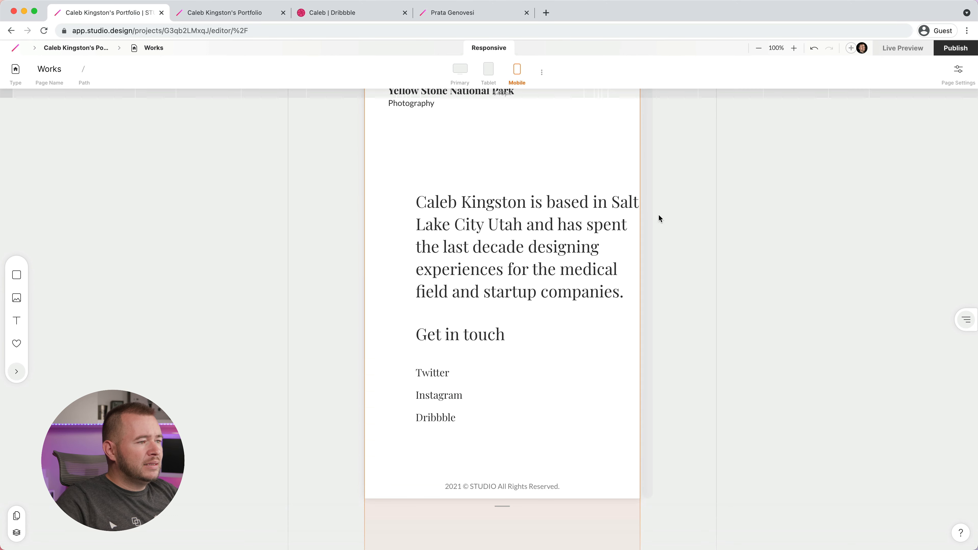
{"action": "left_click", "coordinate": [489, 265]}
{"action": "left_click", "coordinate": [488, 265]}
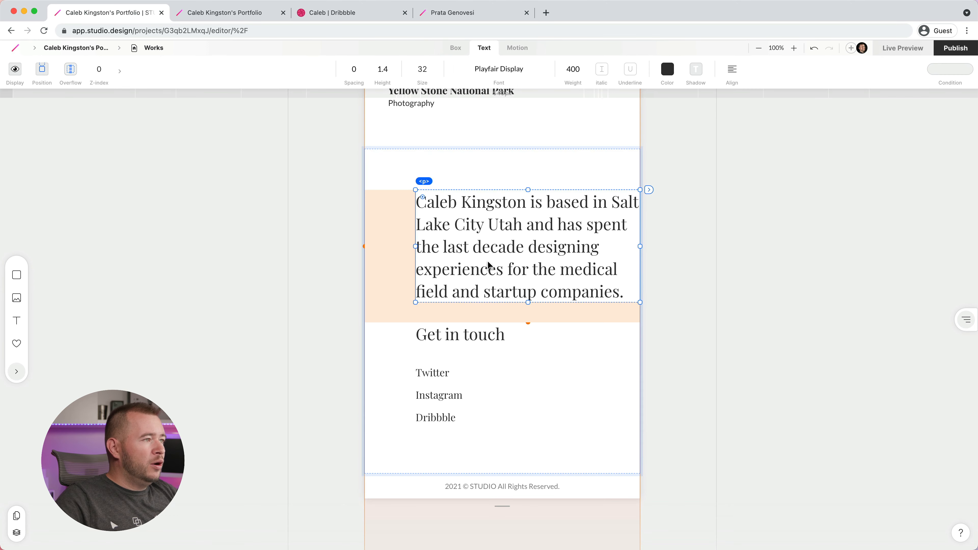
{"action": "left_click", "coordinate": [459, 53]}
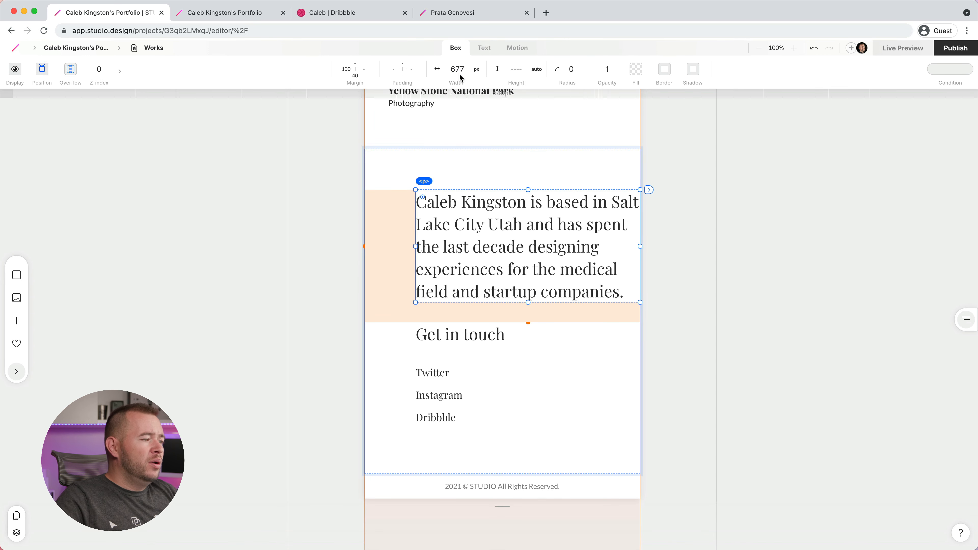
{"action": "left_click", "coordinate": [427, 338], "text": "shift"}
{"action": "left_click", "coordinate": [431, 376], "text": "shift"}
{"action": "left_click", "coordinate": [431, 397], "text": "shift"}
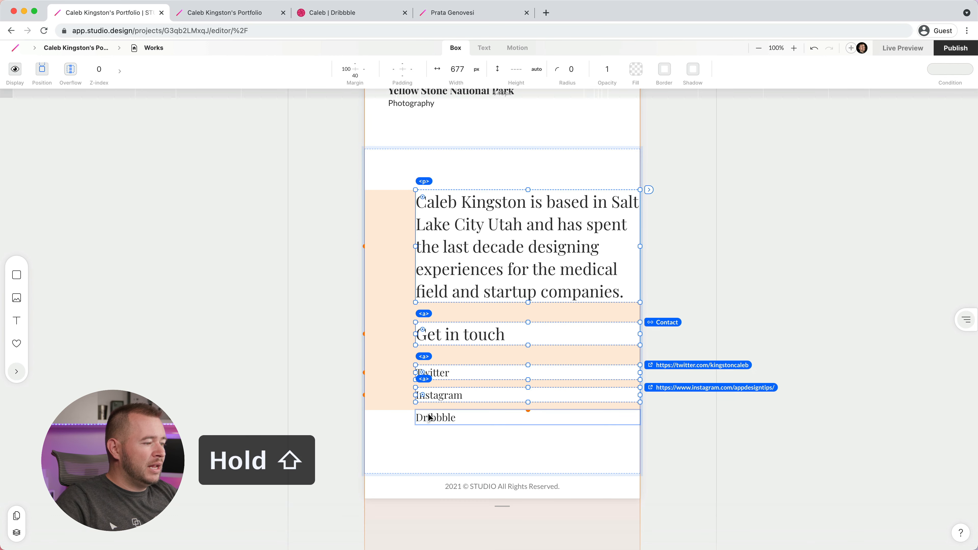
{"action": "left_click", "coordinate": [430, 418], "text": "shift"}
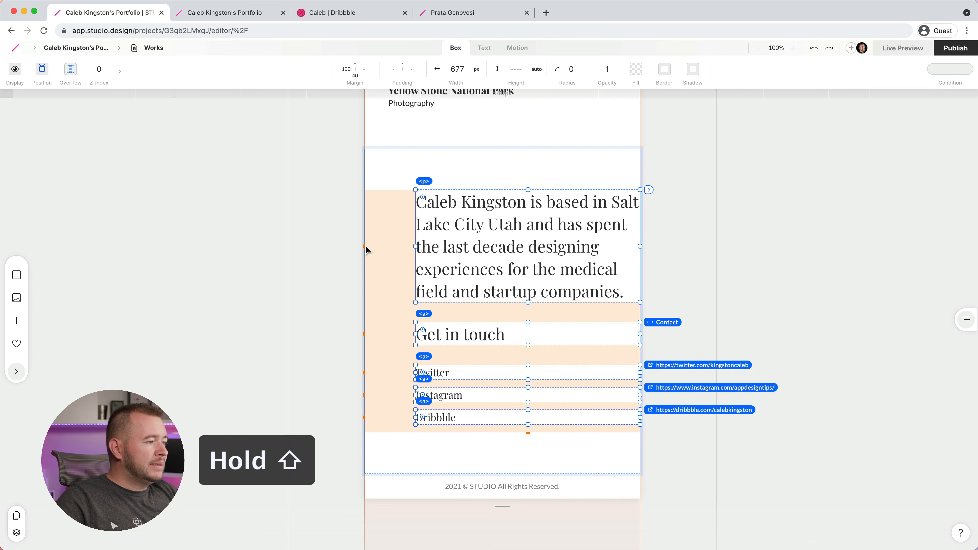
{"action": "left_click_drag", "start_coordinate": [366, 250], "coordinate": [434, 256]}
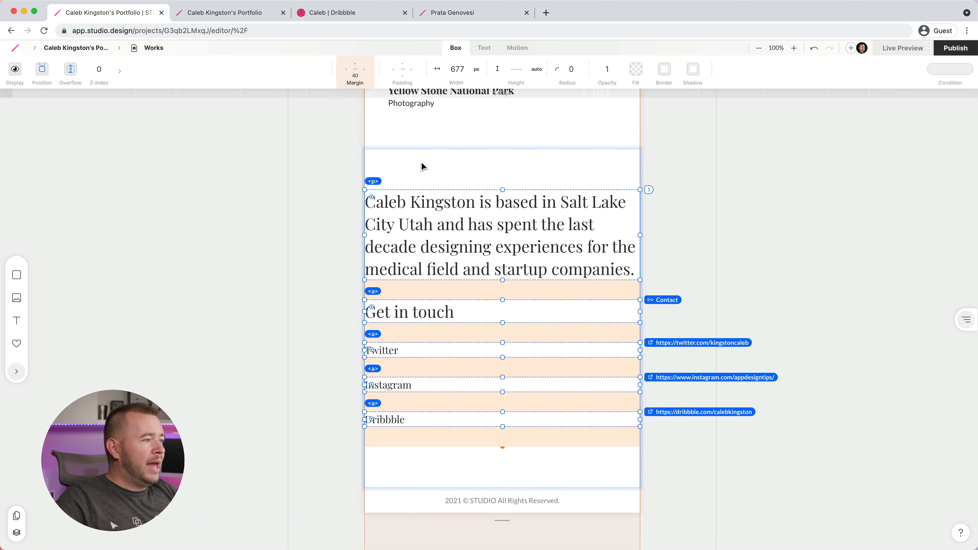
Step: Set the left and right padding of the bio and contact section to 30 for mobile, linking both sides
{"action": "left_click", "coordinate": [417, 175]}
{"action": "left_click", "coordinate": [362, 73]}
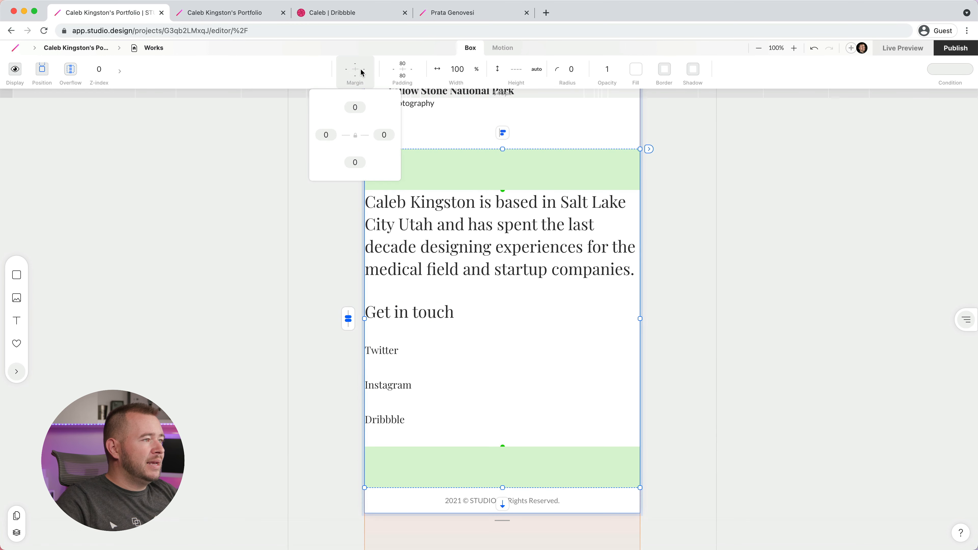
{"action": "left_click", "coordinate": [393, 72]}
{"action": "type", "text": "3"}
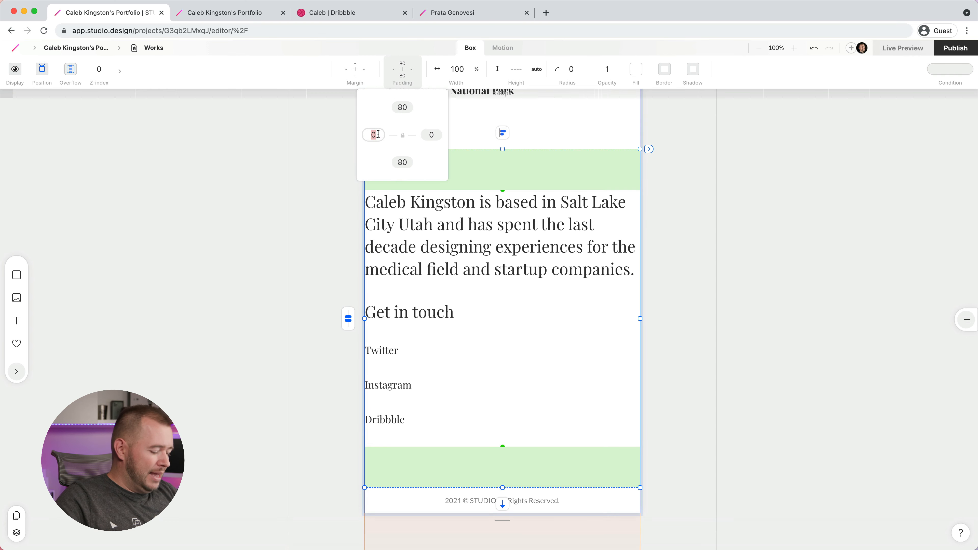
{"action": "type", "text": "0"}
{"action": "key", "text": "Return"}
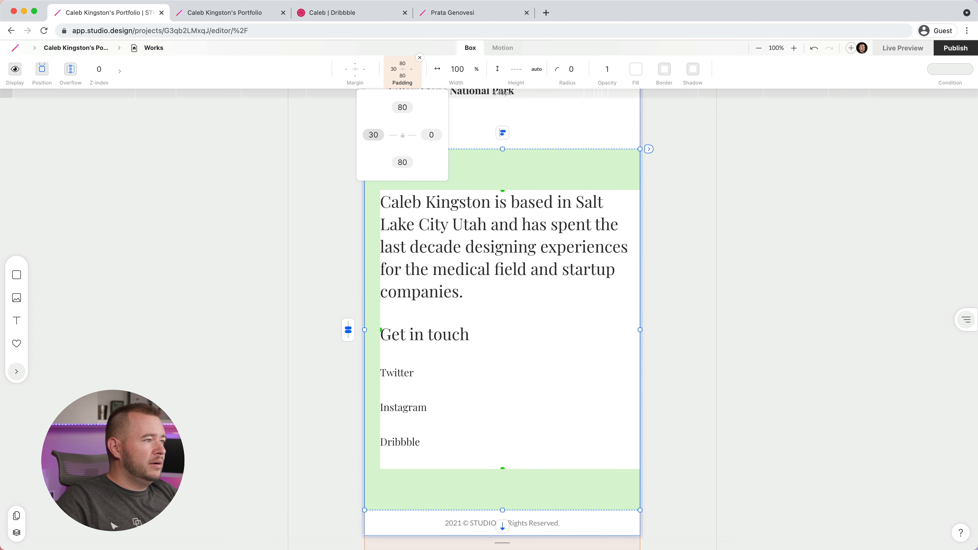
{"action": "left_click", "coordinate": [404, 137]}
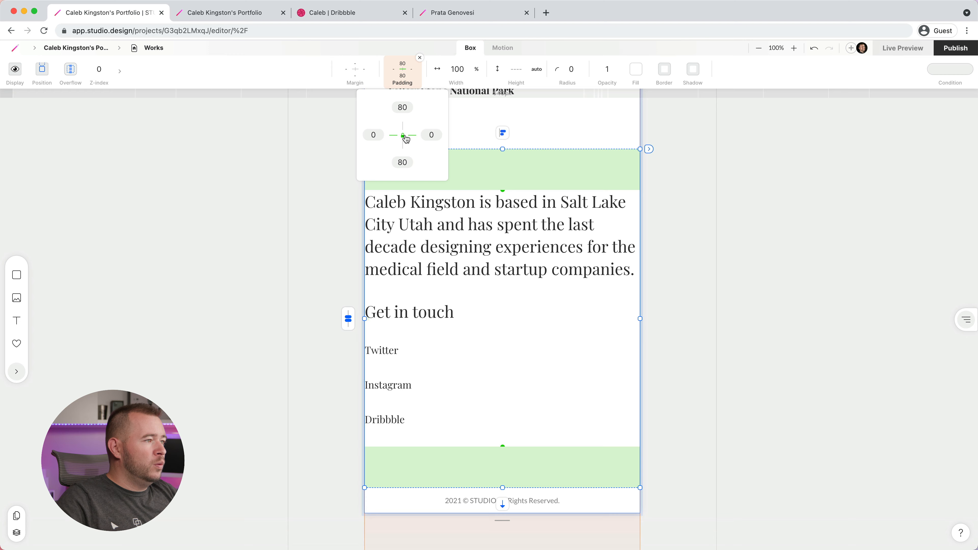
{"action": "left_click", "coordinate": [429, 134]}
{"action": "key", "text": "Return"}
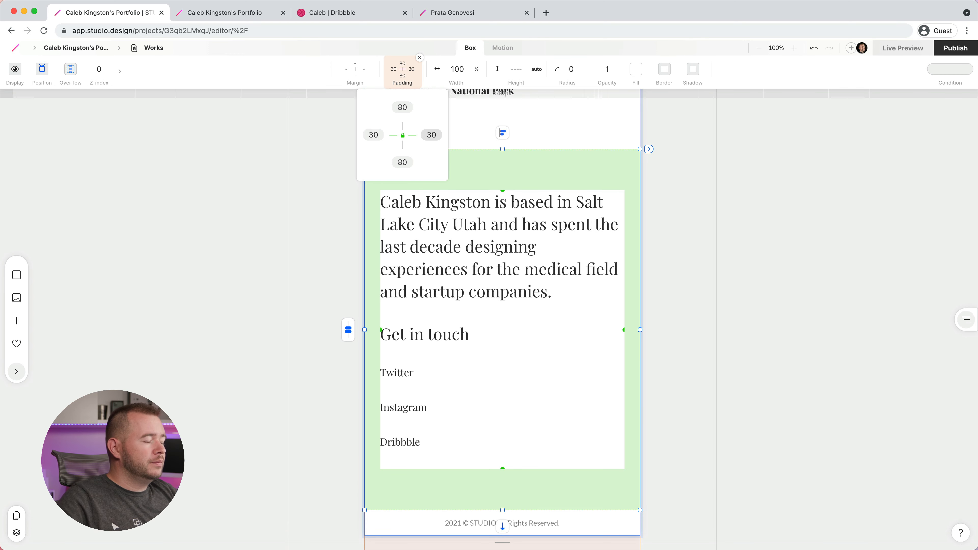
{"action": "left_click", "coordinate": [734, 217]}
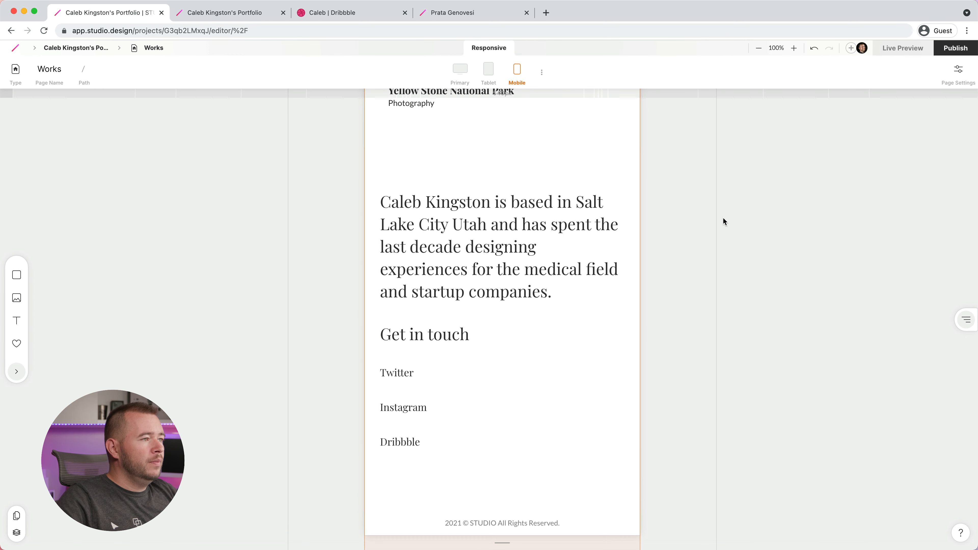
Step: Check the bio and contact section at the bottom of the Works page in the primary, tablet and mobile layouts
{"action": "left_click", "coordinate": [462, 73]}
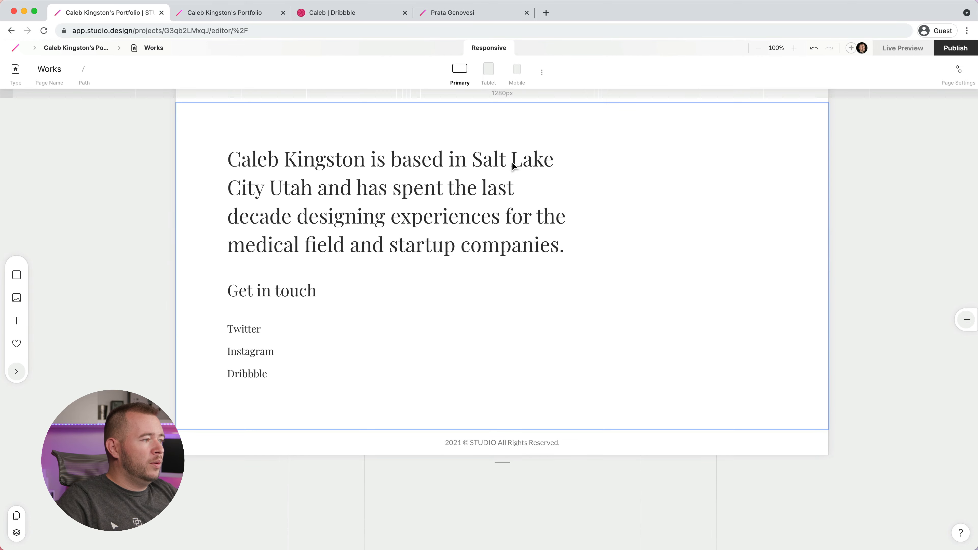
{"action": "left_click", "coordinate": [488, 69]}
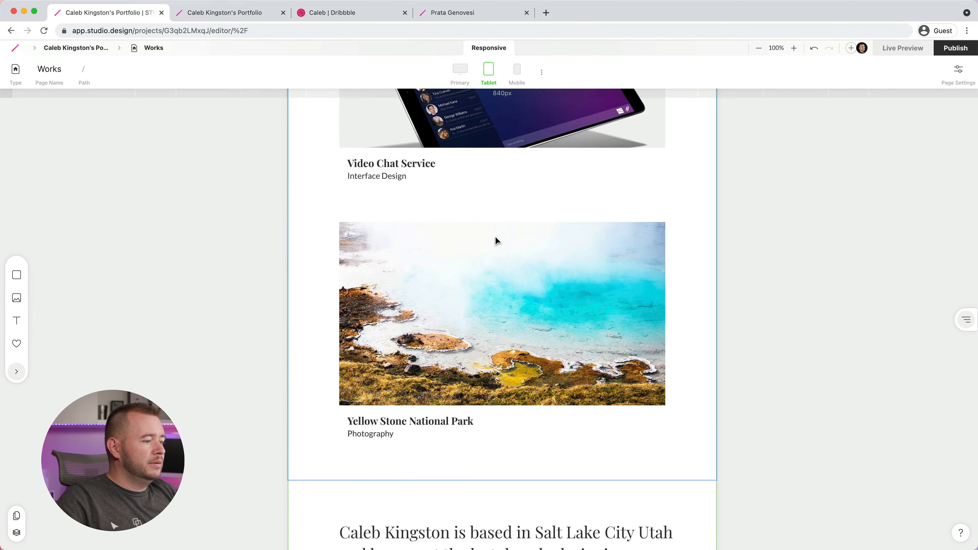
{"action": "scroll", "coordinate": [495, 241], "scroll_direction": "down", "scroll_amount": 8}
{"action": "left_click", "coordinate": [517, 73]}
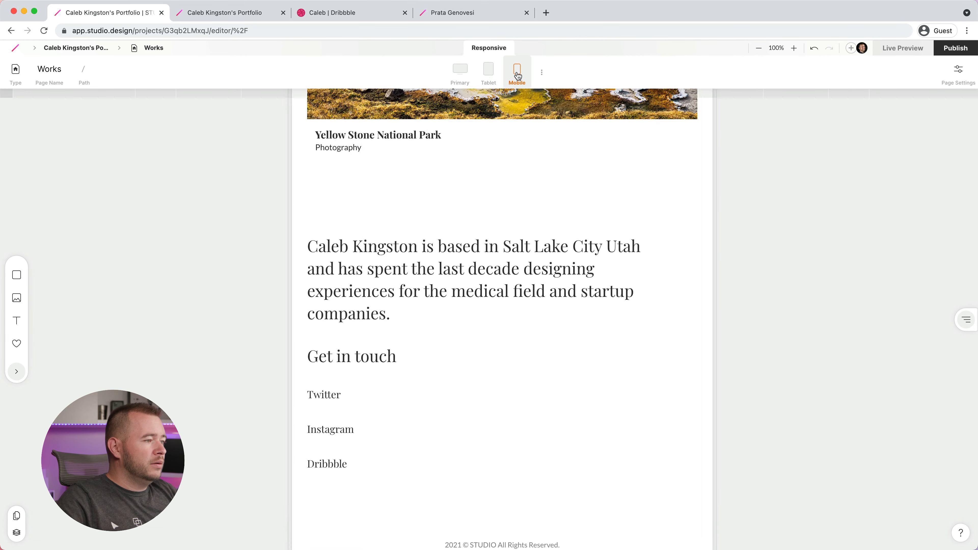
{"action": "scroll", "coordinate": [511, 259], "scroll_direction": "down", "scroll_amount": 3}
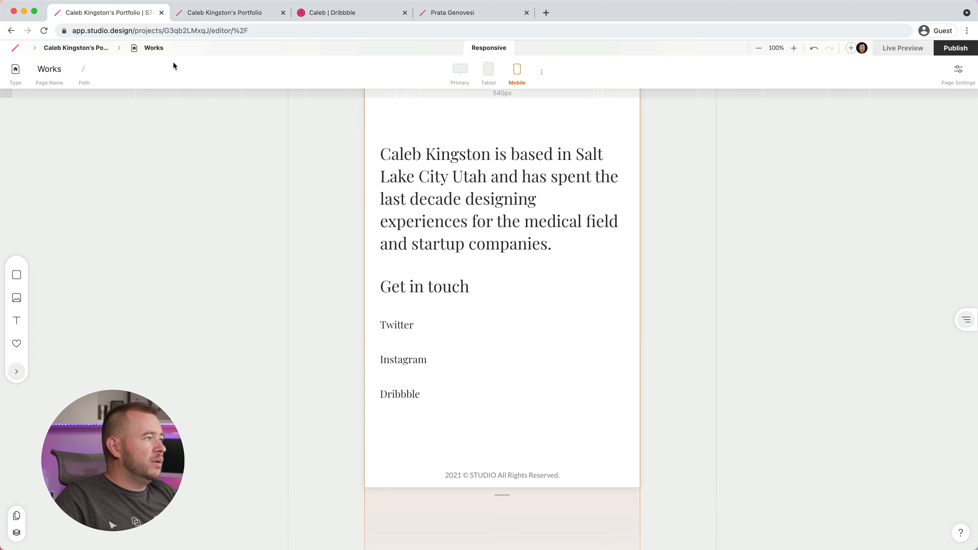
Step: Open the About page in the editor and compare its mobile layout with the primary layout
{"action": "left_click", "coordinate": [152, 48]}
{"action": "left_click", "coordinate": [148, 103]}
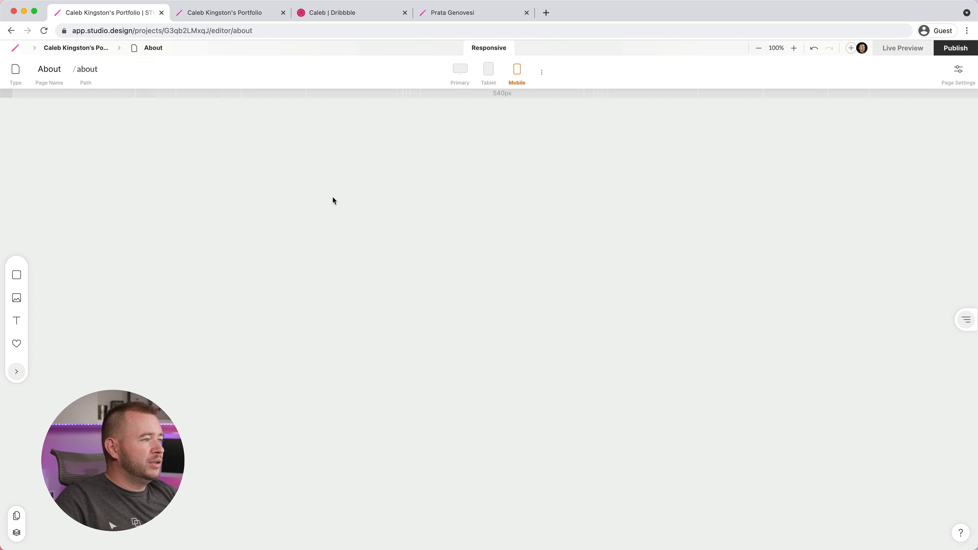
{"action": "scroll", "coordinate": [343, 205], "scroll_direction": "up", "scroll_amount": 10}
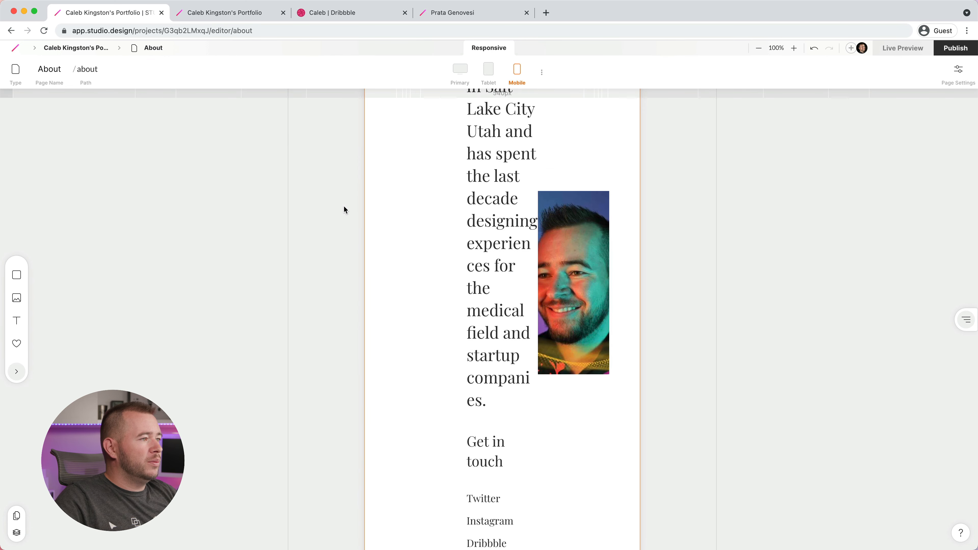
{"action": "left_click", "coordinate": [460, 69]}
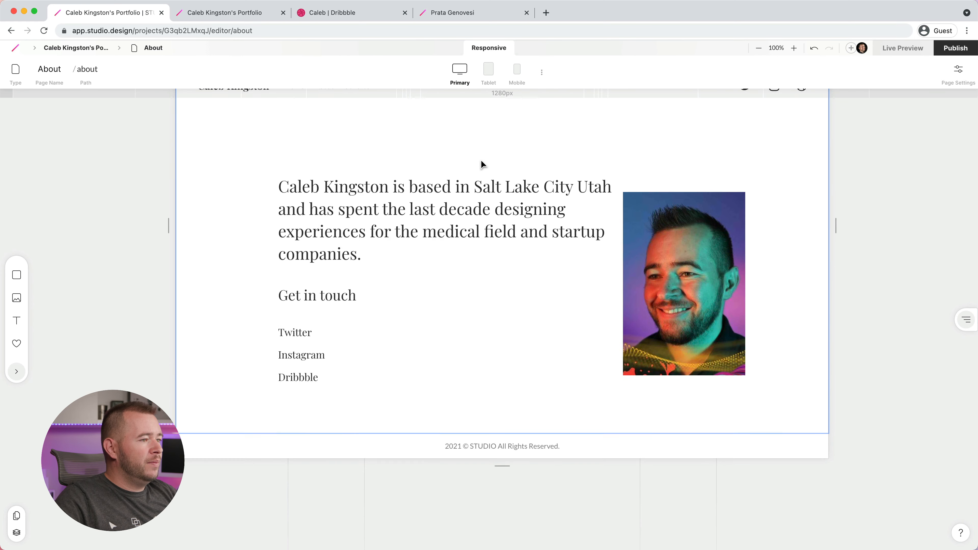
{"action": "scroll", "coordinate": [483, 164], "scroll_direction": "up", "scroll_amount": 3}
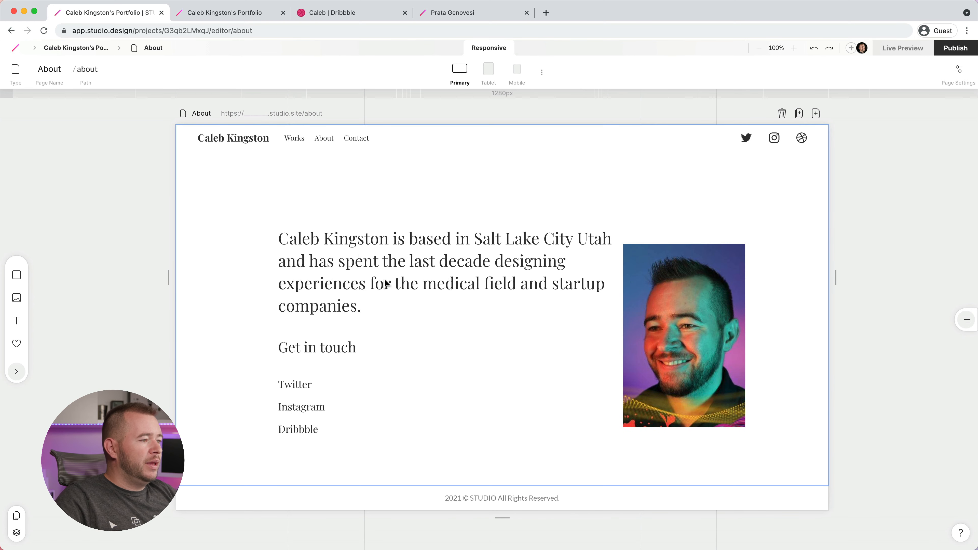
Step: At the tablet breakpoint, set the left and right padding of the About page's bio section to 50
{"action": "left_click", "coordinate": [488, 73]}
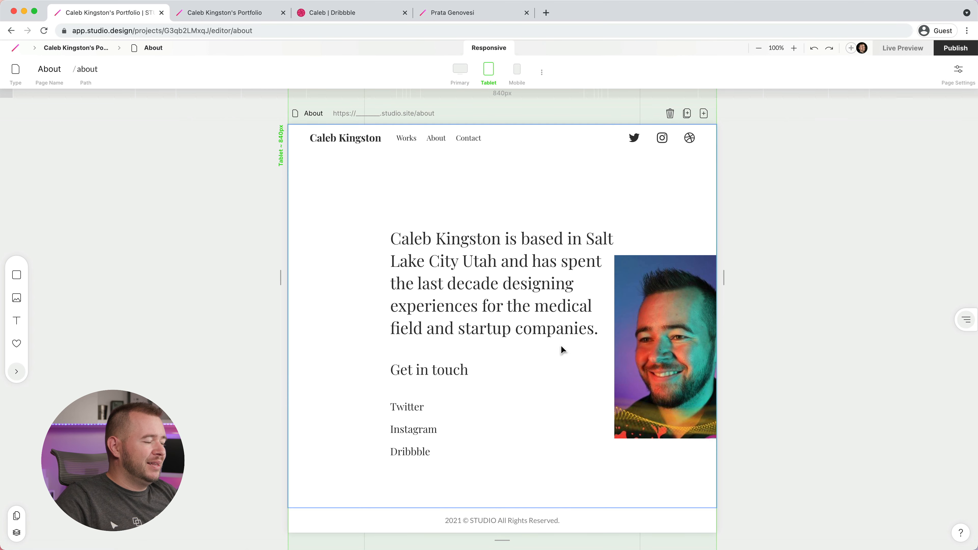
{"action": "left_click", "coordinate": [482, 287]}
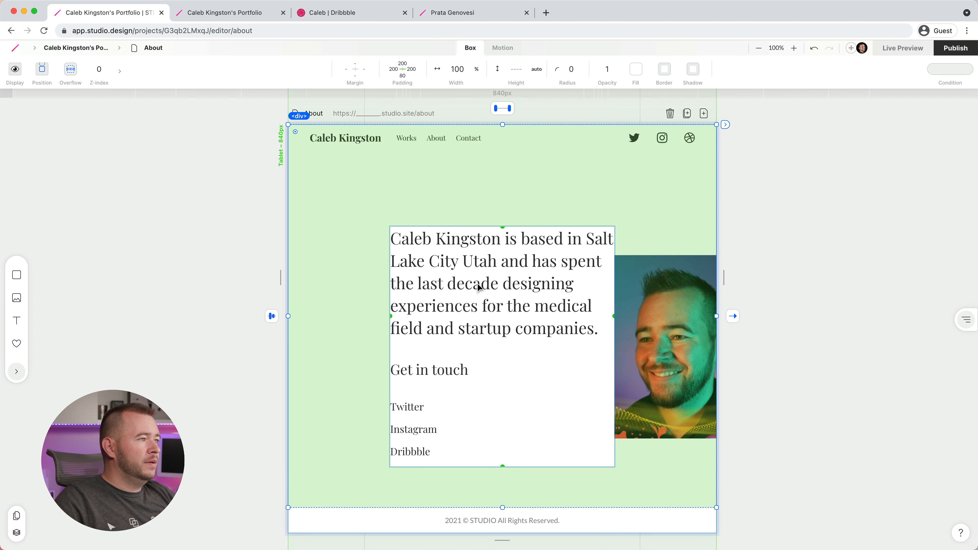
{"action": "key", "text": "ctrl+z"}
{"action": "key", "text": "Escape"}
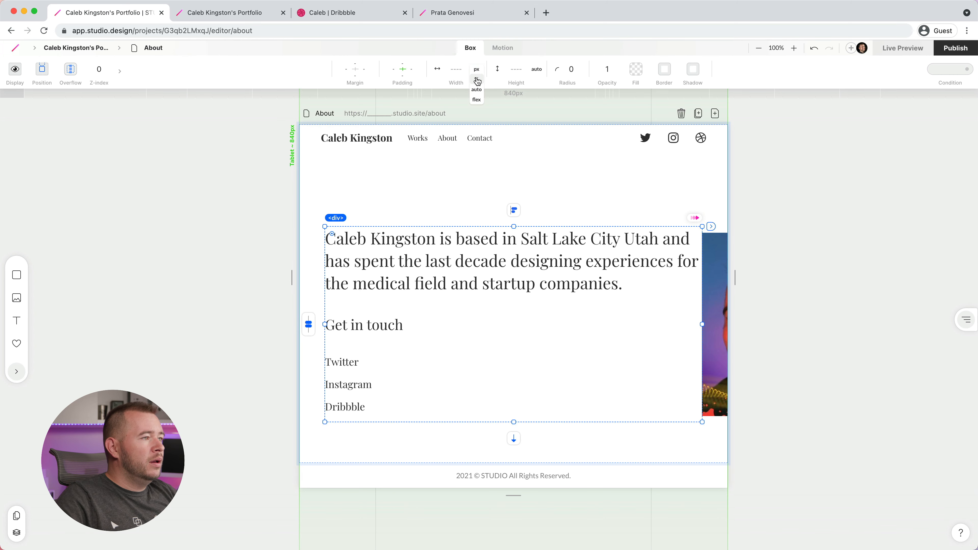
Step: Set the width of the bio and contact text block to 50% for tablet
{"action": "left_click", "coordinate": [478, 70]}
{"action": "type", "text": "50"}
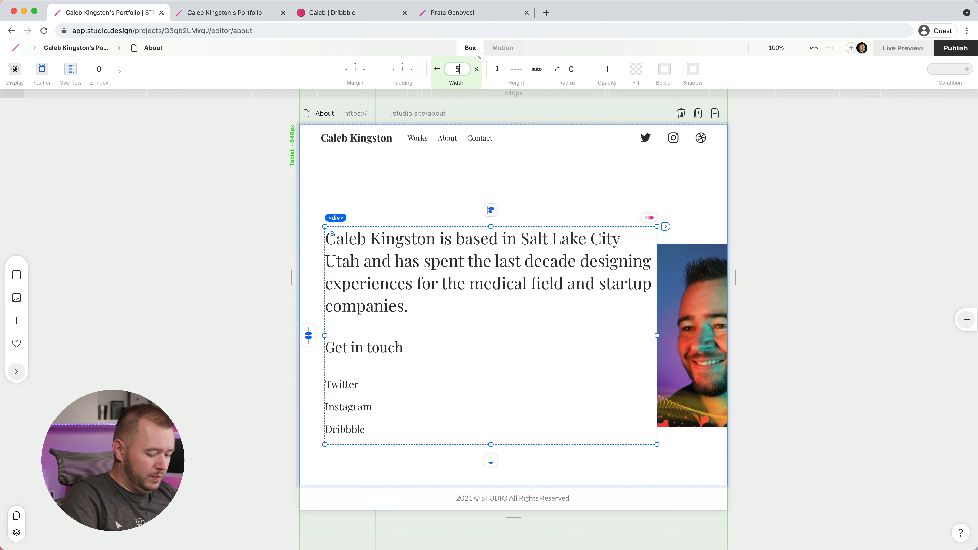
{"action": "key", "text": "Return"}
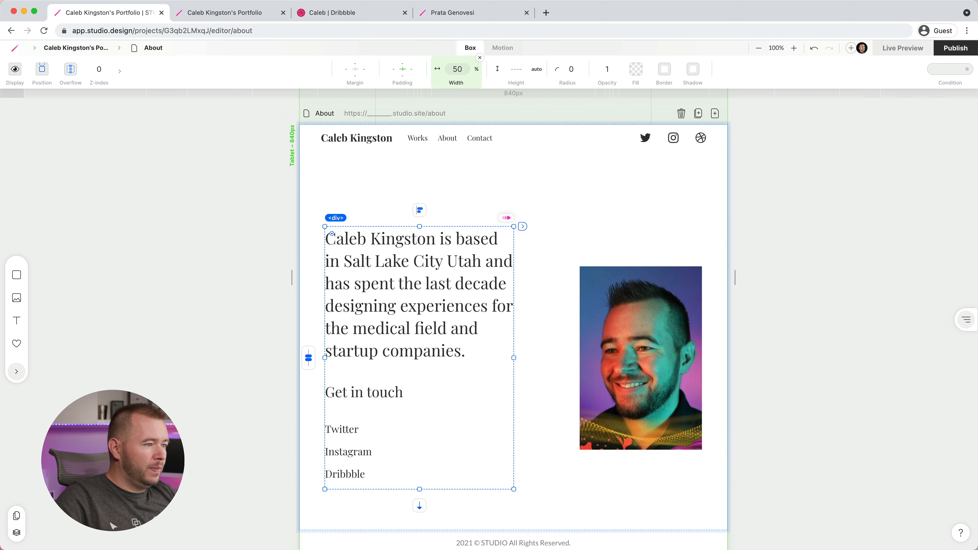
Step: Compare the About page's primary layout with its tablet layout
{"action": "left_click", "coordinate": [811, 303]}
{"action": "left_click", "coordinate": [462, 75]}
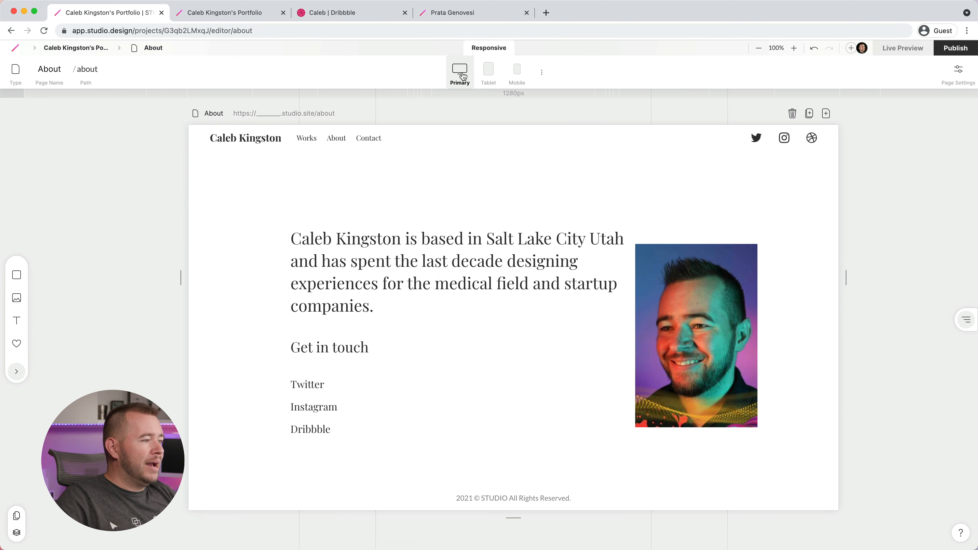
{"action": "left_click", "coordinate": [489, 72]}
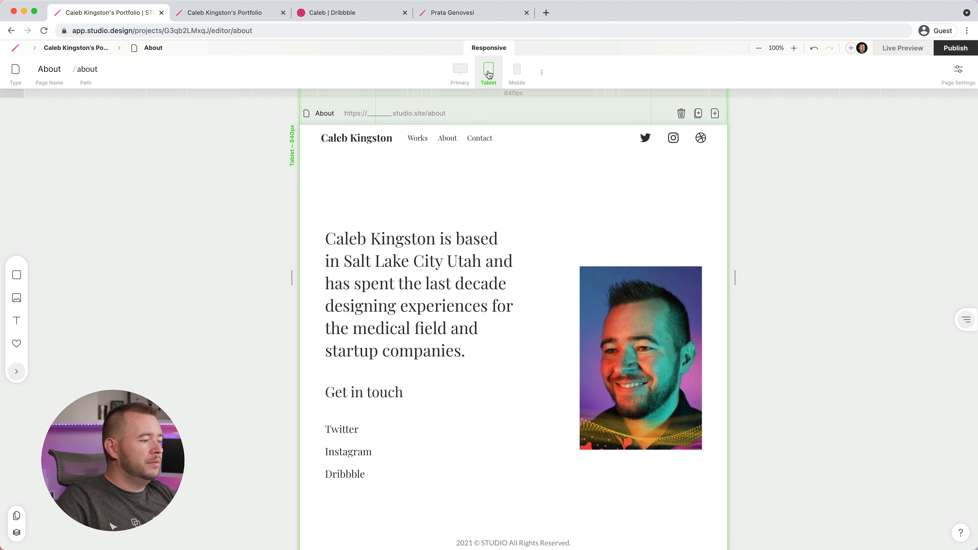
Step: At the mobile breakpoint, stack the bio section vertically in reverse order so the portrait sits above the text
{"action": "left_click", "coordinate": [517, 73]}
{"action": "scroll", "coordinate": [528, 292], "scroll_direction": "down", "scroll_amount": 2}
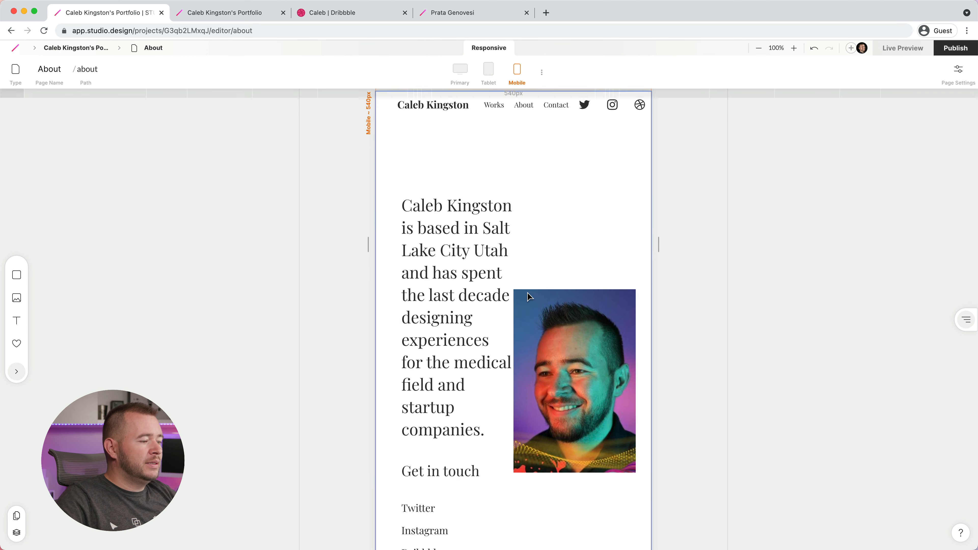
{"action": "scroll", "coordinate": [530, 297], "scroll_direction": "down", "scroll_amount": 2}
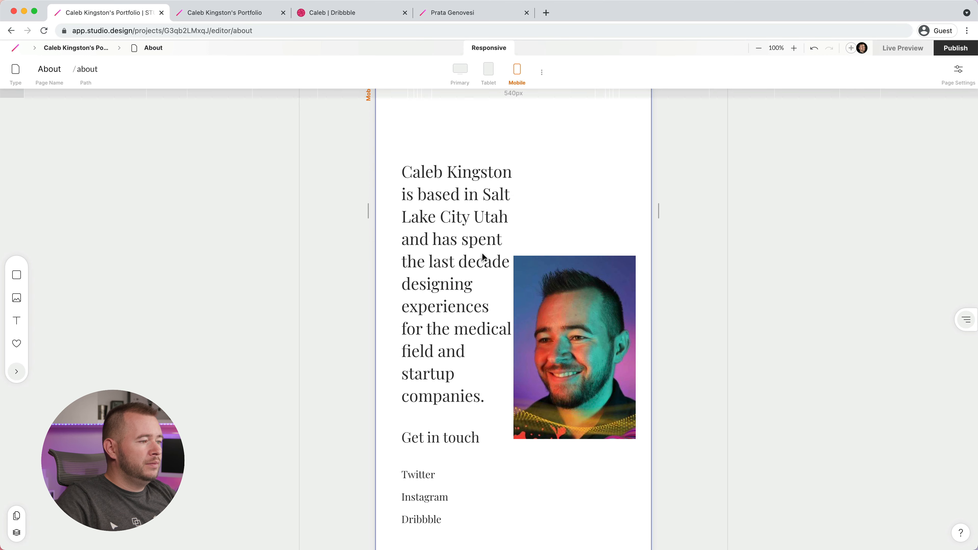
{"action": "left_click", "coordinate": [480, 242]}
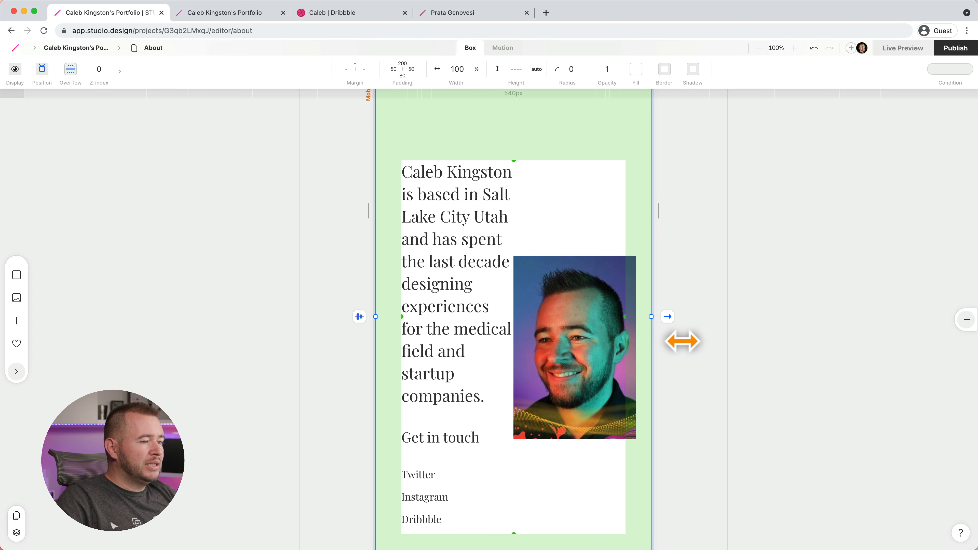
{"action": "mouse_move", "coordinate": [667, 322]}
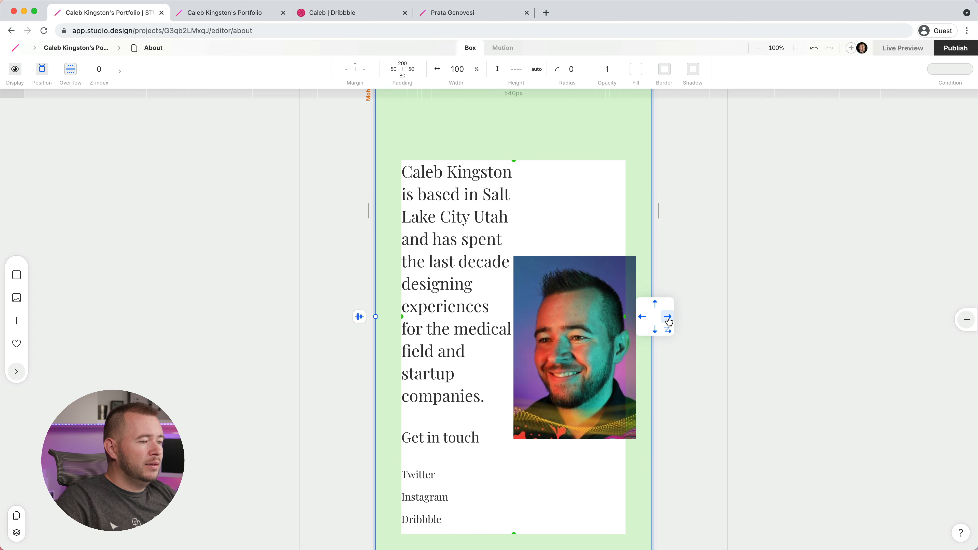
{"action": "left_click", "coordinate": [655, 331]}
{"action": "scroll", "coordinate": [509, 422], "scroll_direction": "down", "scroll_amount": 8}
{"action": "mouse_move", "coordinate": [513, 445]}
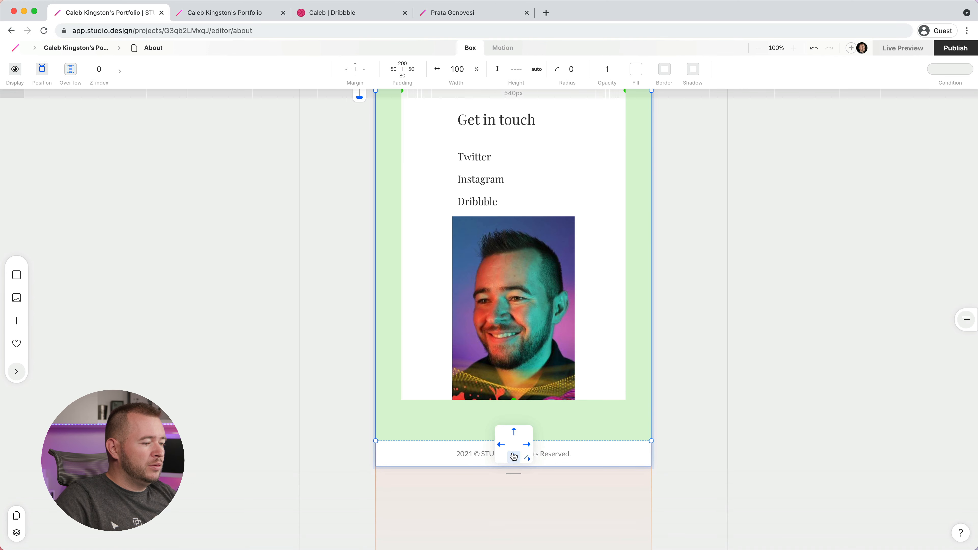
{"action": "left_click", "coordinate": [513, 436]}
{"action": "scroll", "coordinate": [522, 354], "scroll_direction": "up", "scroll_amount": 8}
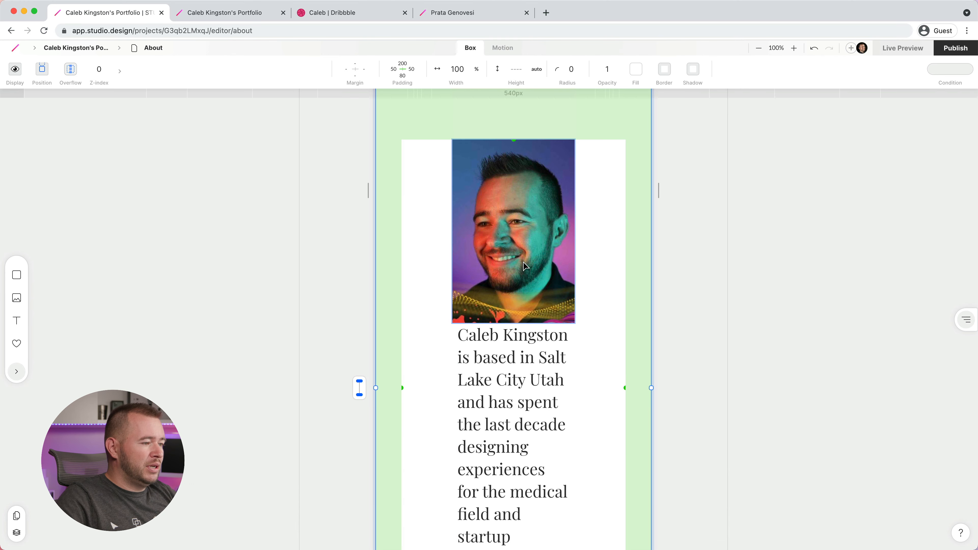
Step: Add a bottom margin of 30 to the portrait image in the mobile layout
{"action": "left_click", "coordinate": [525, 266]}
{"action": "left_click_drag", "start_coordinate": [539, 345], "coordinate": [537, 366]}
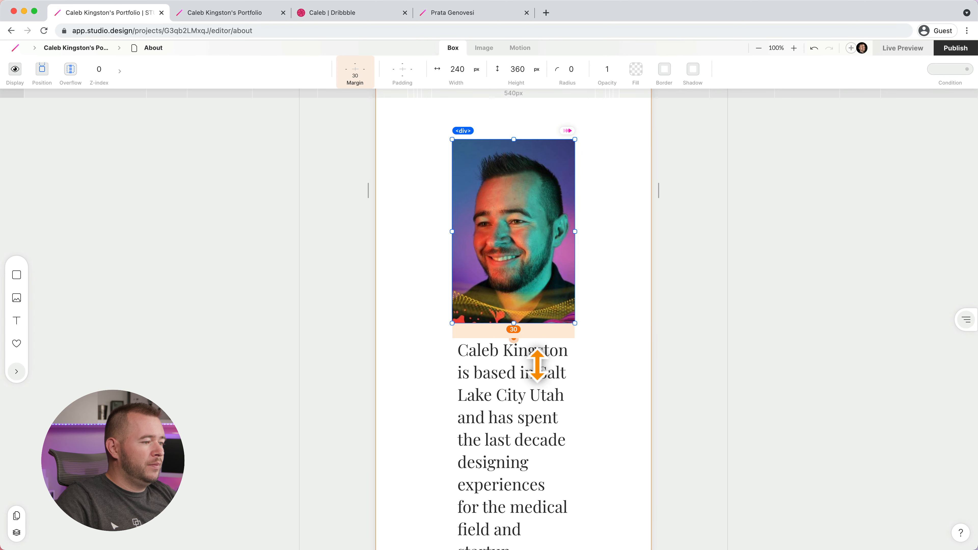
{"action": "left_click", "coordinate": [423, 302]}
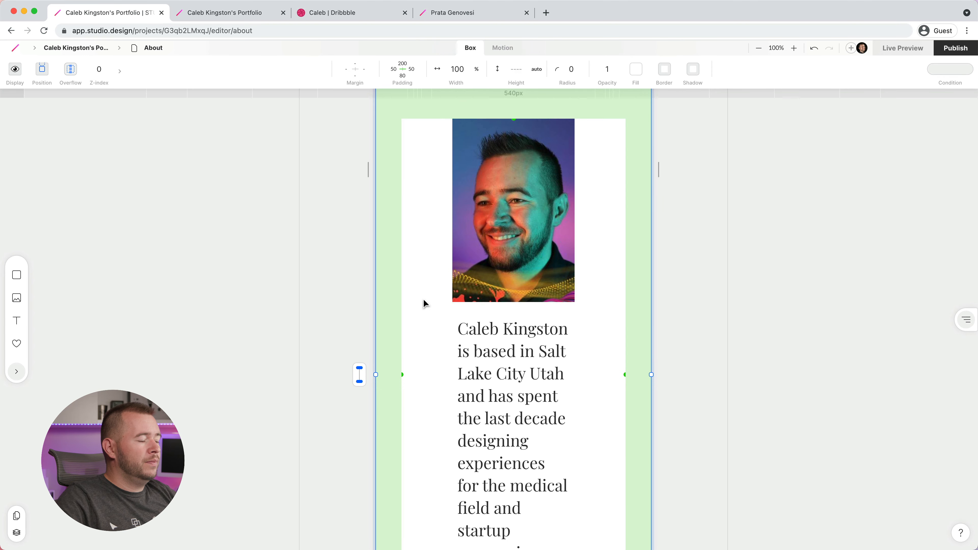
Step: Set the width of the bio and contact text block to 100% for mobile
{"action": "left_click", "coordinate": [481, 349]}
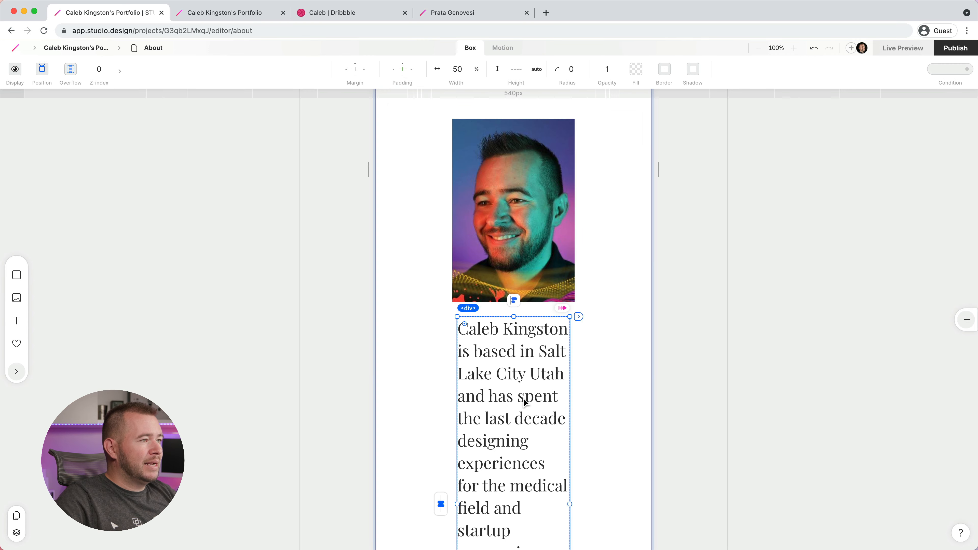
{"action": "left_click", "coordinate": [458, 69]}
{"action": "type", "text": "10"}
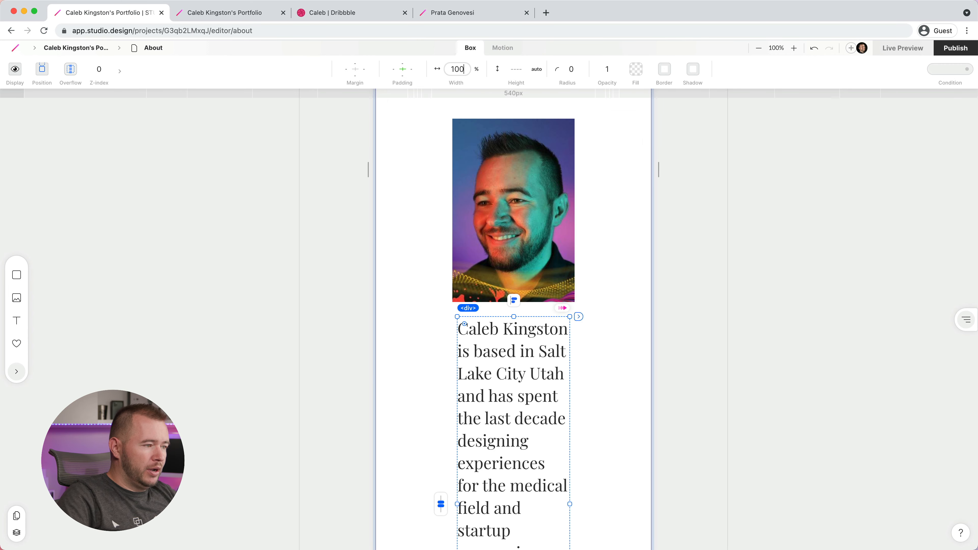
{"action": "type", "text": "0"}
{"action": "key", "text": "Return"}
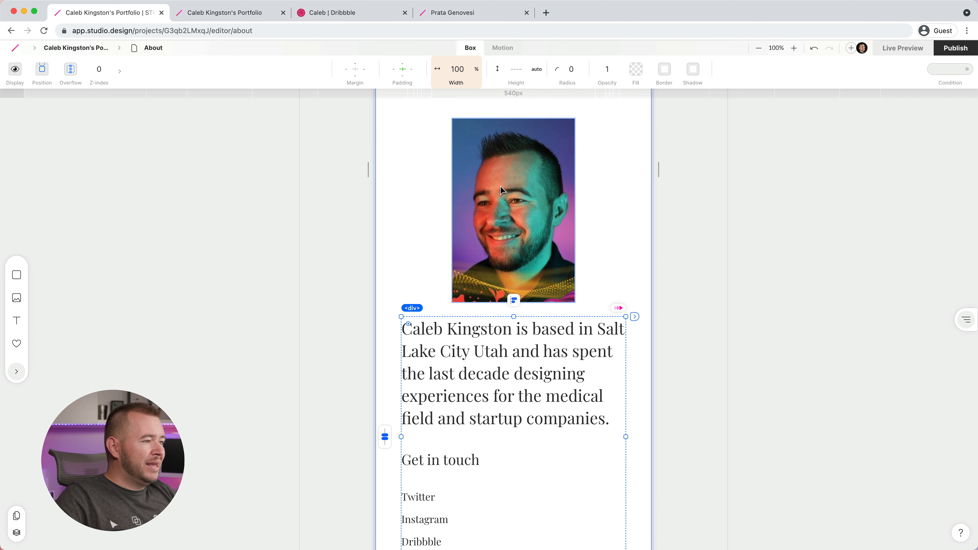
{"action": "key", "text": "Escape"}
Step: Align the stacked portrait and text block to the left of the bio section for mobile
{"action": "scroll", "coordinate": [500, 188], "scroll_direction": "up", "scroll_amount": 3}
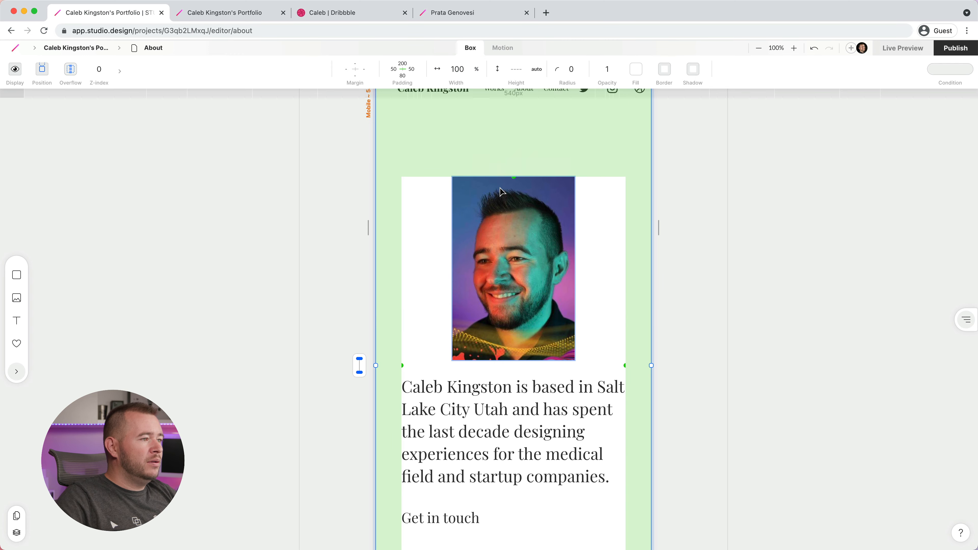
{"action": "scroll", "coordinate": [500, 188], "scroll_direction": "up", "scroll_amount": 2}
{"action": "scroll", "coordinate": [500, 188], "scroll_direction": "down", "scroll_amount": 6}
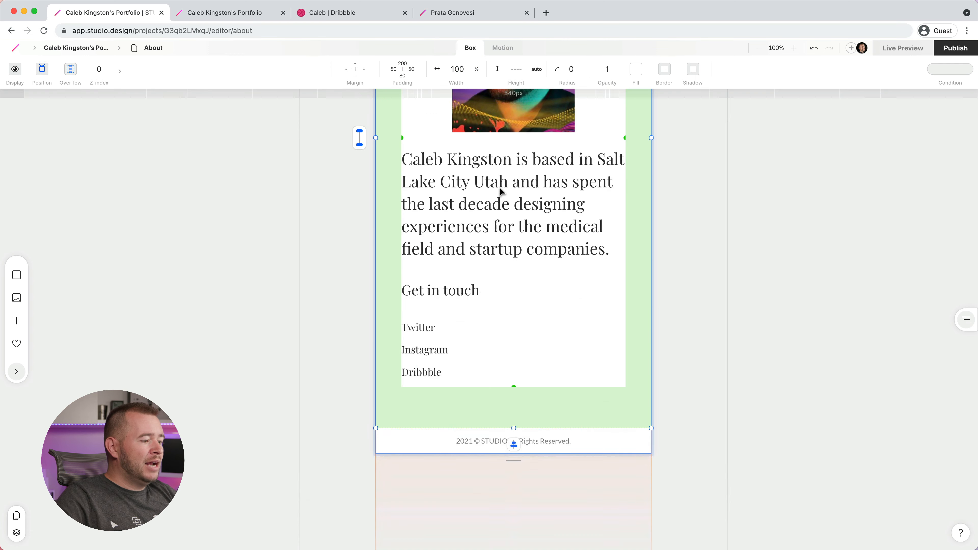
{"action": "scroll", "coordinate": [500, 191], "scroll_direction": "down", "scroll_amount": 2}
{"action": "mouse_move", "coordinate": [507, 379]}
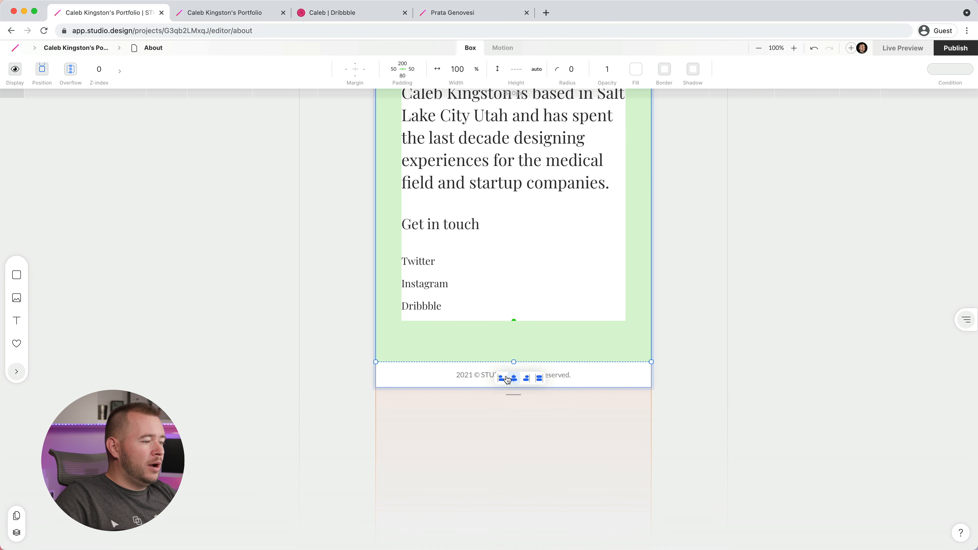
{"action": "scroll", "coordinate": [426, 258], "scroll_direction": "up", "scroll_amount": 5}
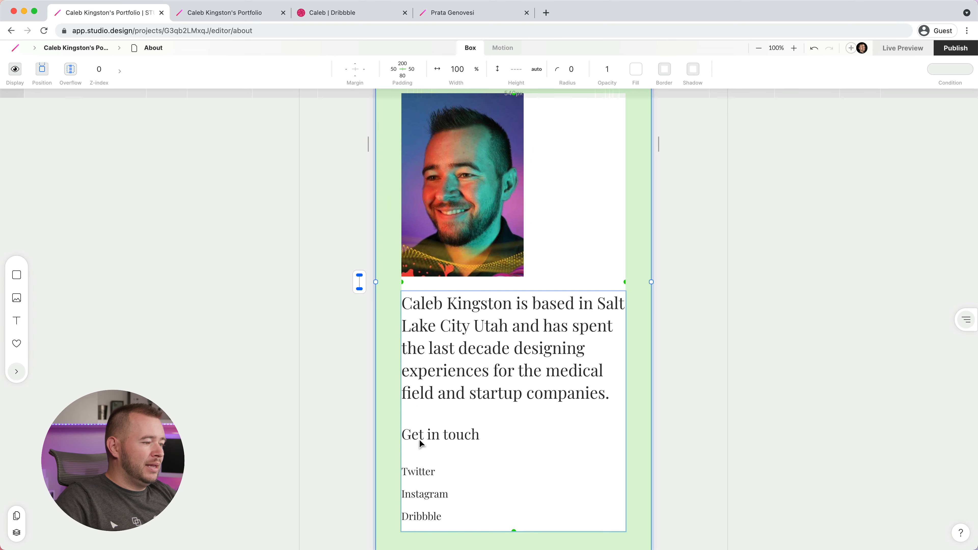
{"action": "scroll", "coordinate": [420, 443], "scroll_direction": "up", "scroll_amount": 3}
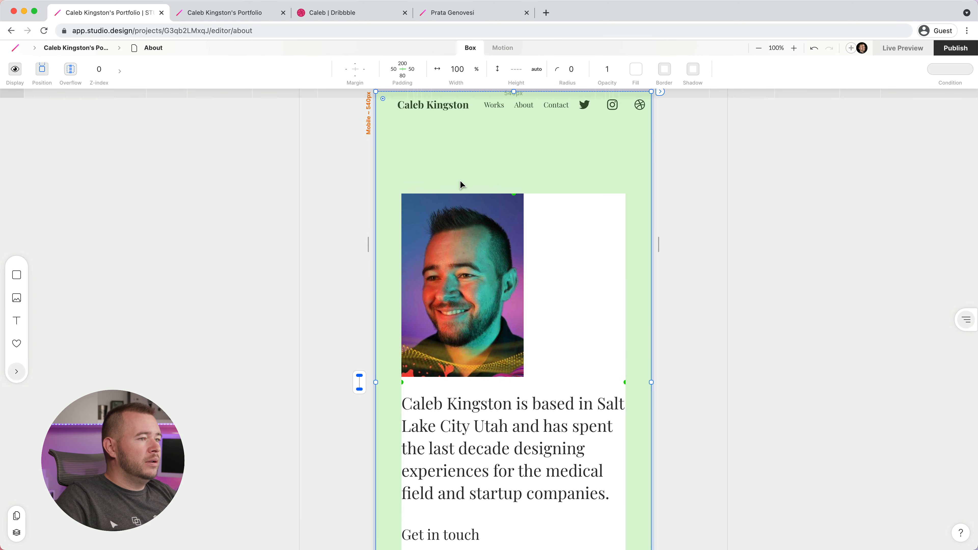
Step: Check the About page in the primary, tablet and mobile layouts
{"action": "left_click", "coordinate": [776, 201]}
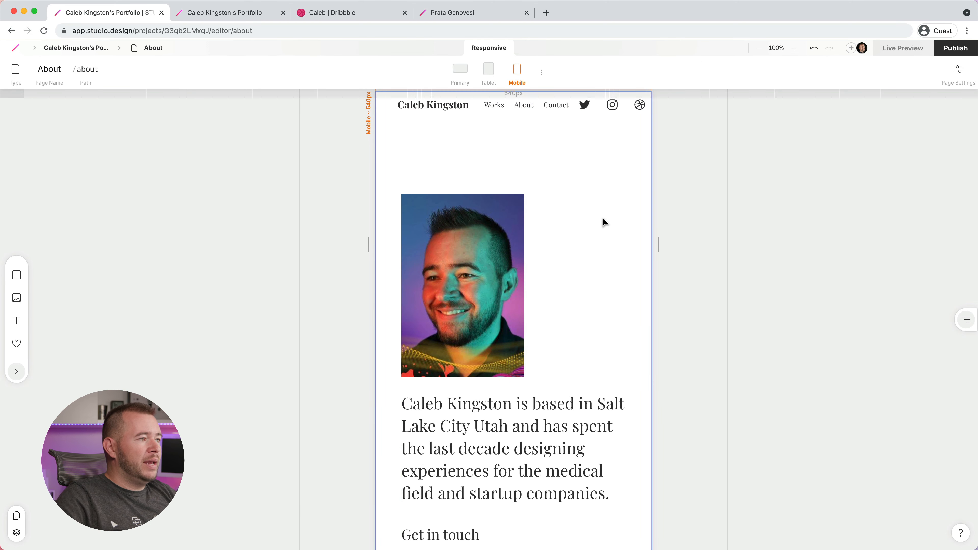
{"action": "left_click", "coordinate": [463, 73]}
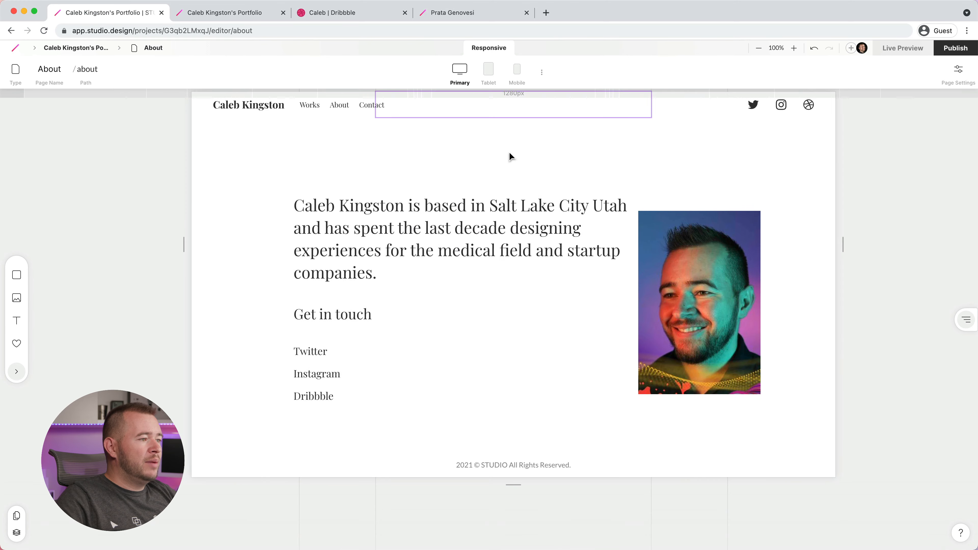
{"action": "left_click", "coordinate": [490, 69]}
{"action": "left_click", "coordinate": [516, 71]}
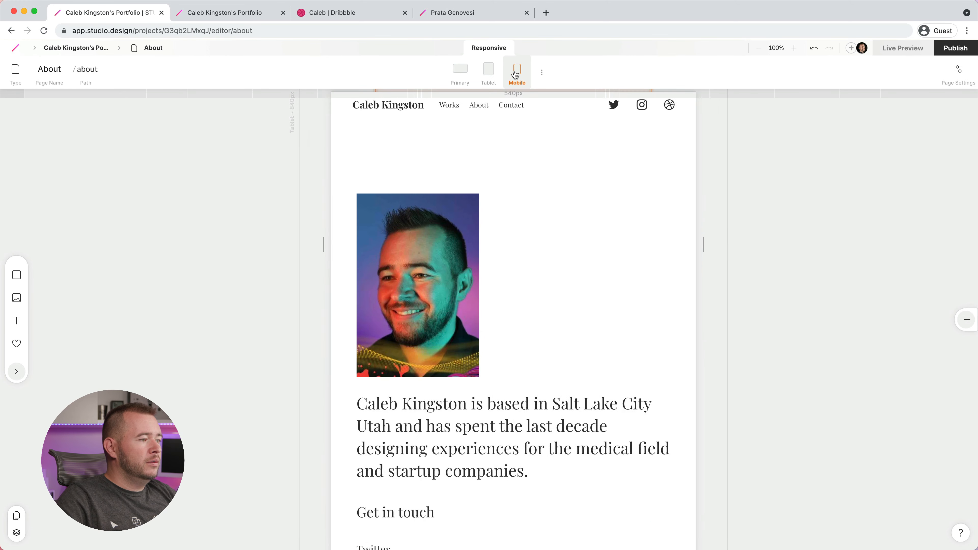
{"action": "scroll", "coordinate": [510, 338], "scroll_direction": "down", "scroll_amount": 5}
{"action": "scroll", "coordinate": [509, 338], "scroll_direction": "up", "scroll_amount": 6}
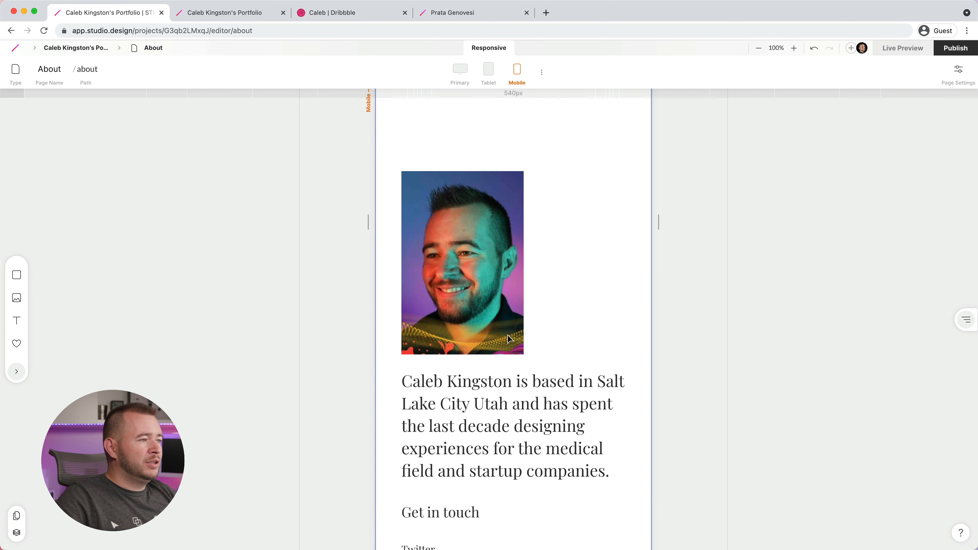
{"action": "scroll", "coordinate": [509, 338], "scroll_direction": "up", "scroll_amount": 1}
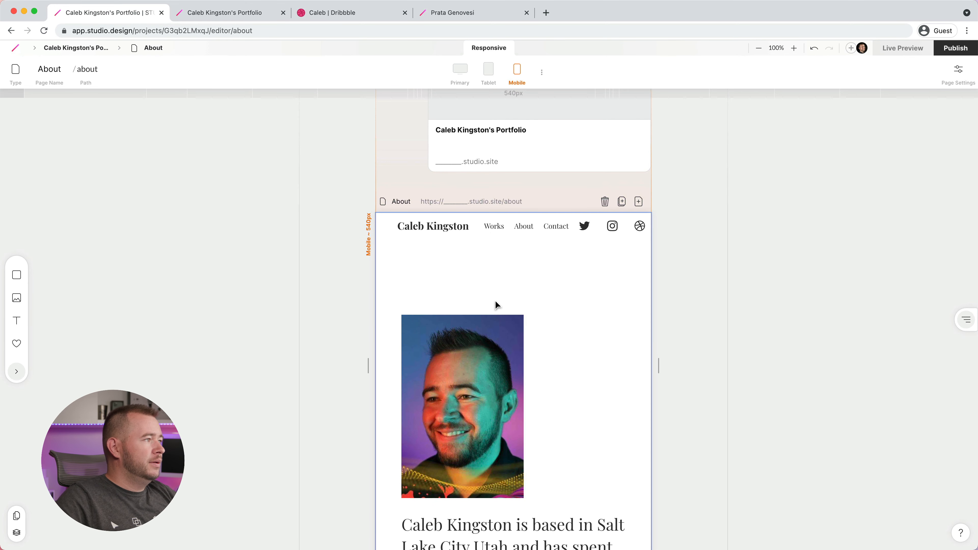
Step: Open the Contact page in the editor and compare its mobile layout with the tablet layout
{"action": "mouse_move", "coordinate": [155, 49]}
{"action": "left_click", "coordinate": [149, 85]}
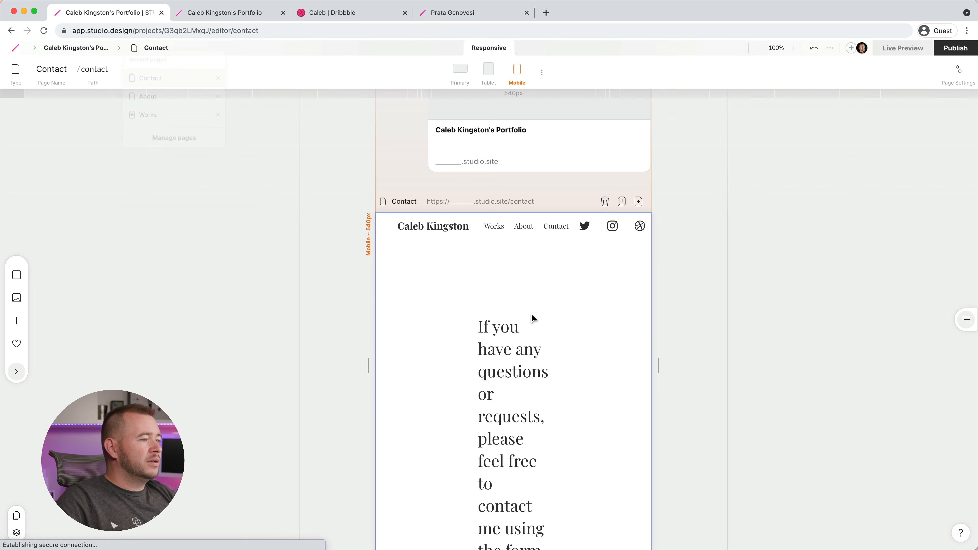
{"action": "scroll", "coordinate": [531, 324], "scroll_direction": "down", "scroll_amount": 4}
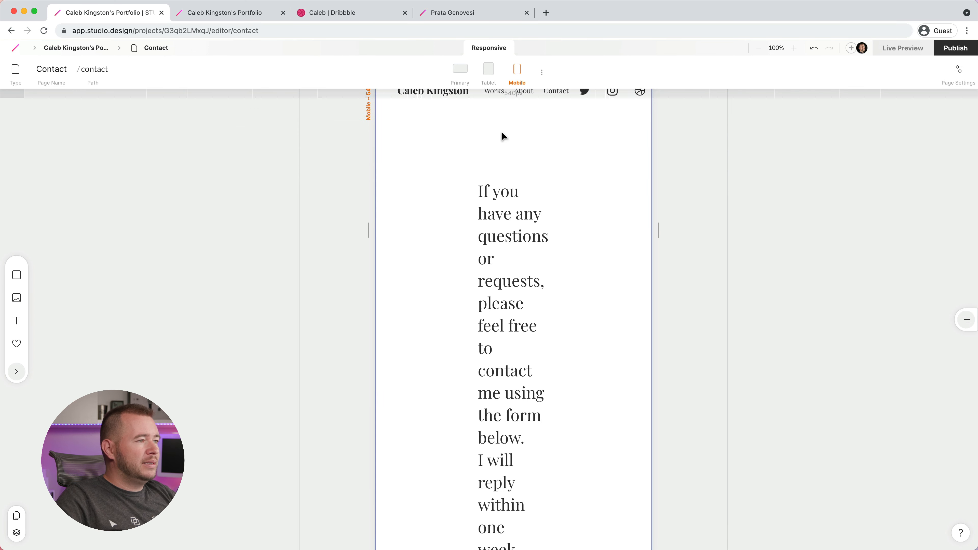
{"action": "left_click", "coordinate": [489, 69]}
{"action": "scroll", "coordinate": [572, 322], "scroll_direction": "down", "scroll_amount": 3}
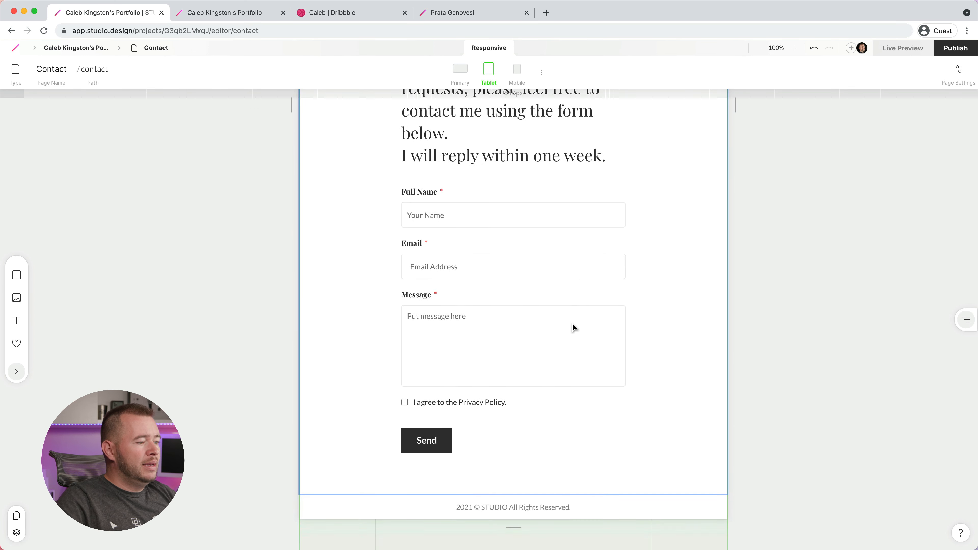
{"action": "scroll", "coordinate": [572, 323], "scroll_direction": "up", "scroll_amount": 5}
{"action": "left_click", "coordinate": [517, 71]}
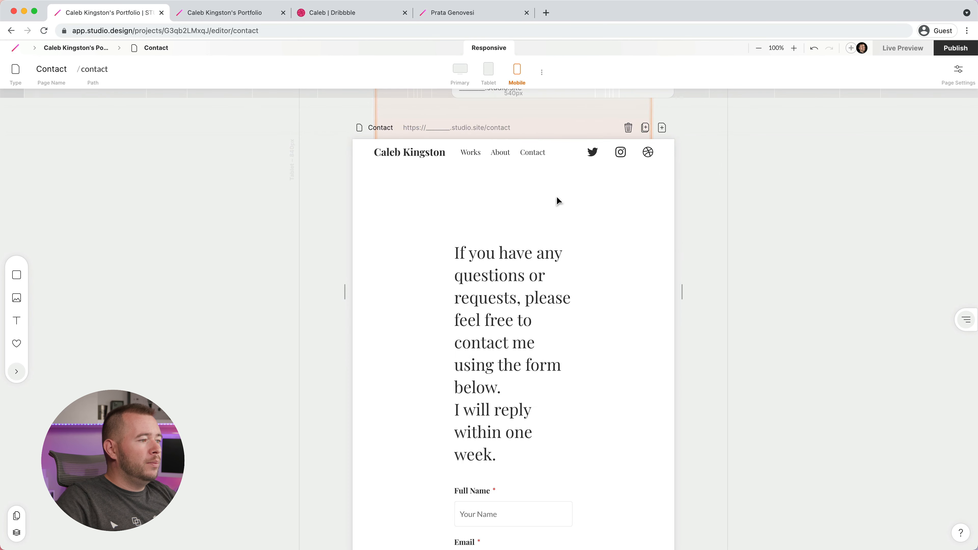
Step: Set the left and right padding of the Contact page's form section to 30 for mobile
{"action": "scroll", "coordinate": [567, 258], "scroll_direction": "down", "scroll_amount": 4}
{"action": "left_click", "coordinate": [512, 251]}
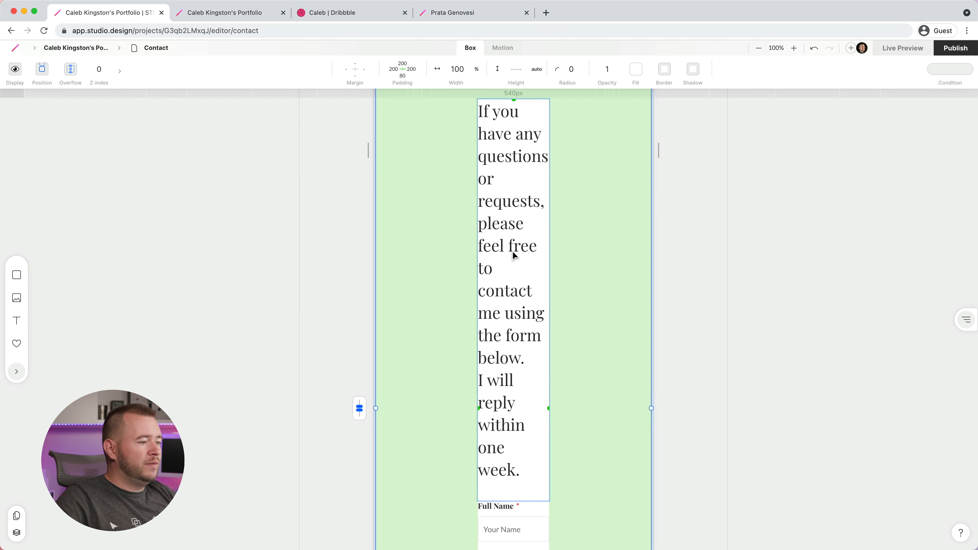
{"action": "scroll", "coordinate": [513, 252], "scroll_direction": "down", "scroll_amount": 3}
{"action": "scroll", "coordinate": [513, 254], "scroll_direction": "up", "scroll_amount": 1}
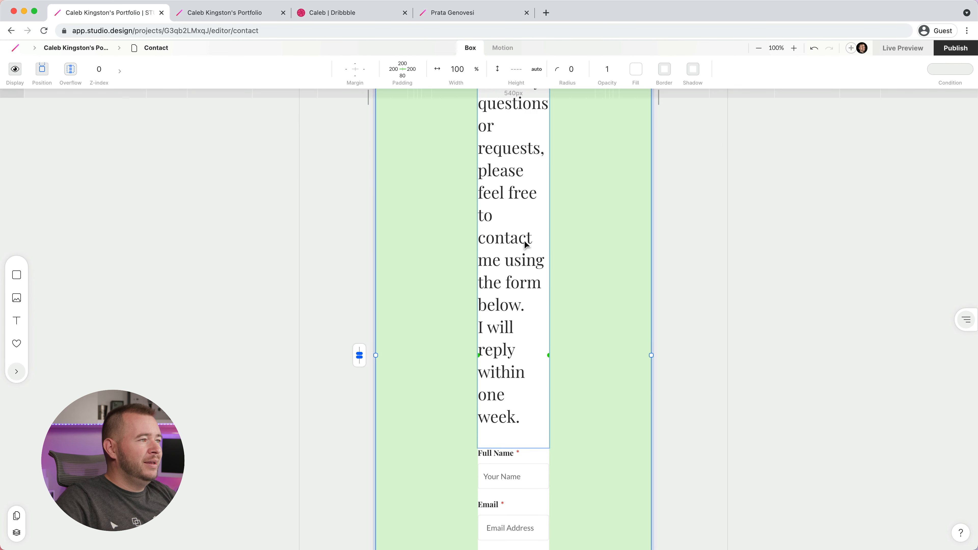
{"action": "left_click", "coordinate": [393, 69]}
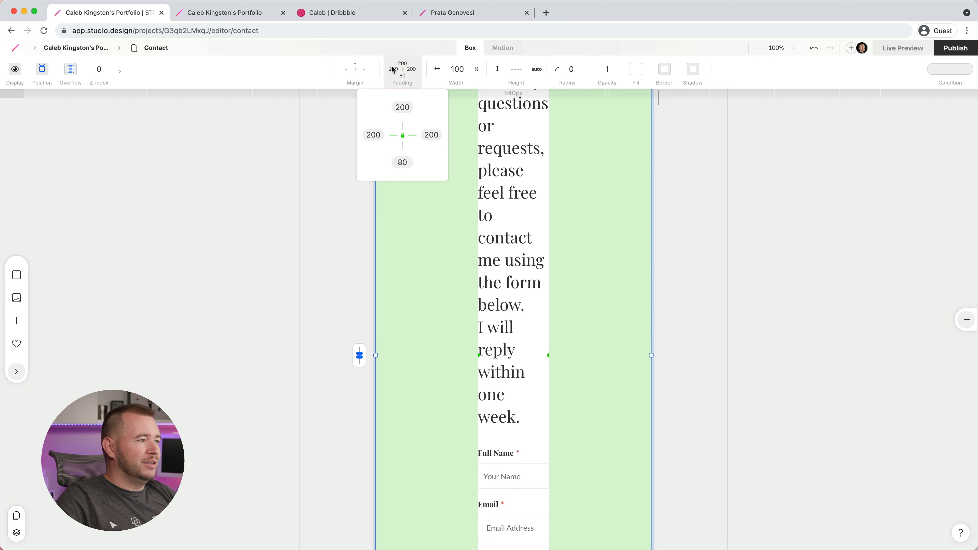
{"action": "left_click", "coordinate": [380, 132]}
{"action": "type", "text": "30"}
{"action": "key", "text": "Return"}
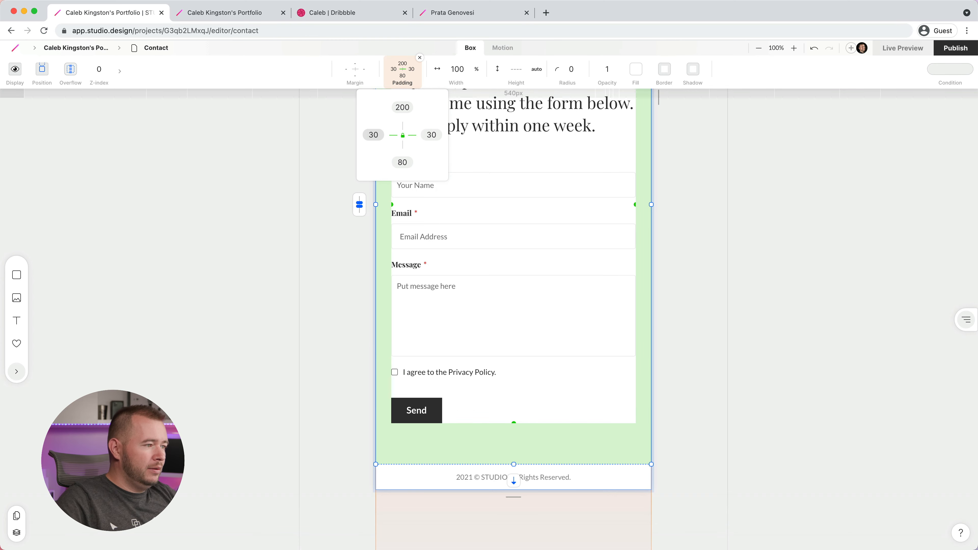
{"action": "scroll", "coordinate": [473, 267], "scroll_direction": "up", "scroll_amount": 5}
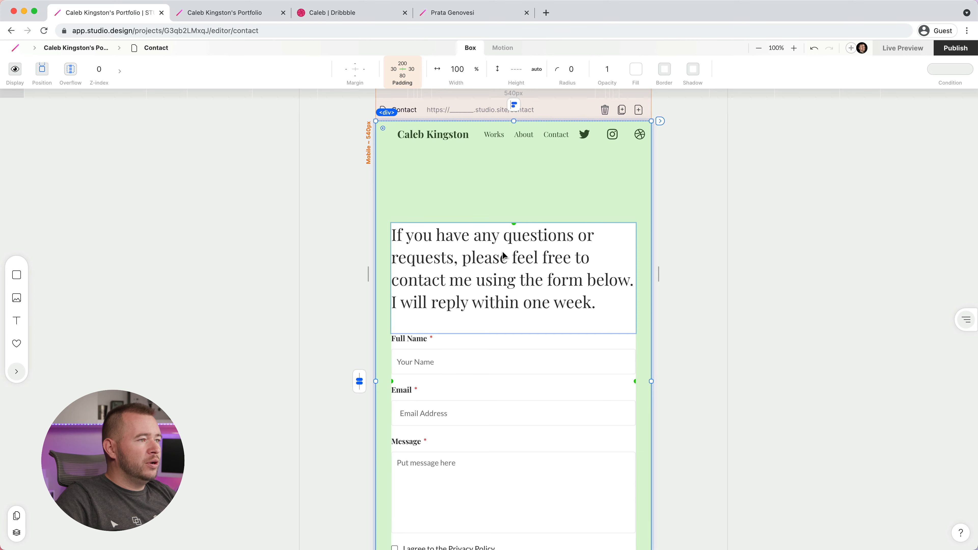
{"action": "left_click", "coordinate": [776, 256]}
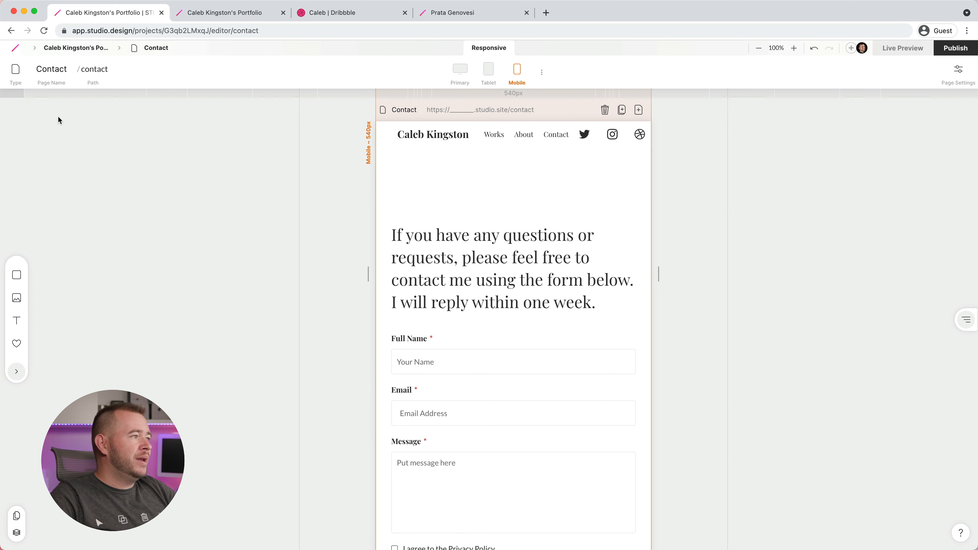
Step: Open the About page and then the Works page in the editor and review their mobile layouts
{"action": "left_click", "coordinate": [147, 48]}
{"action": "left_click", "coordinate": [147, 99]}
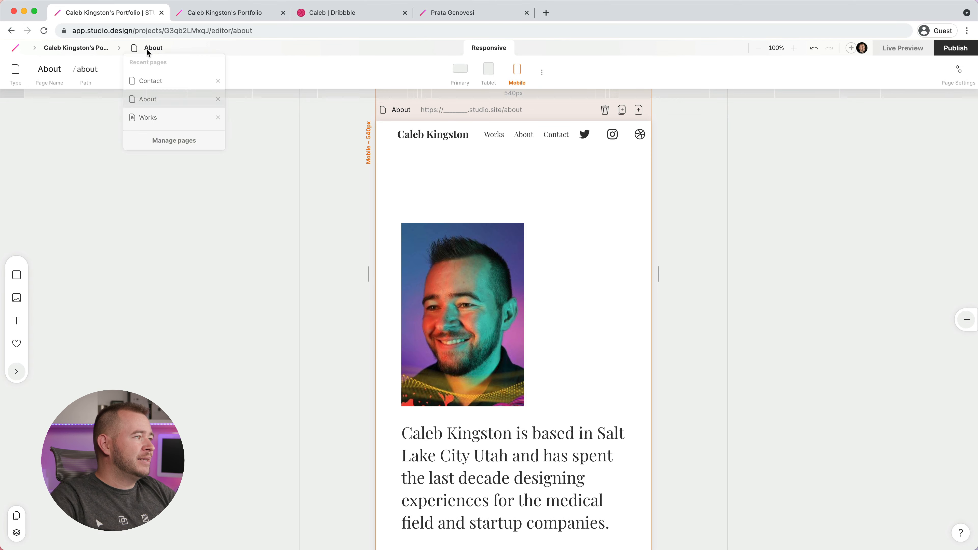
{"action": "left_click", "coordinate": [148, 118]}
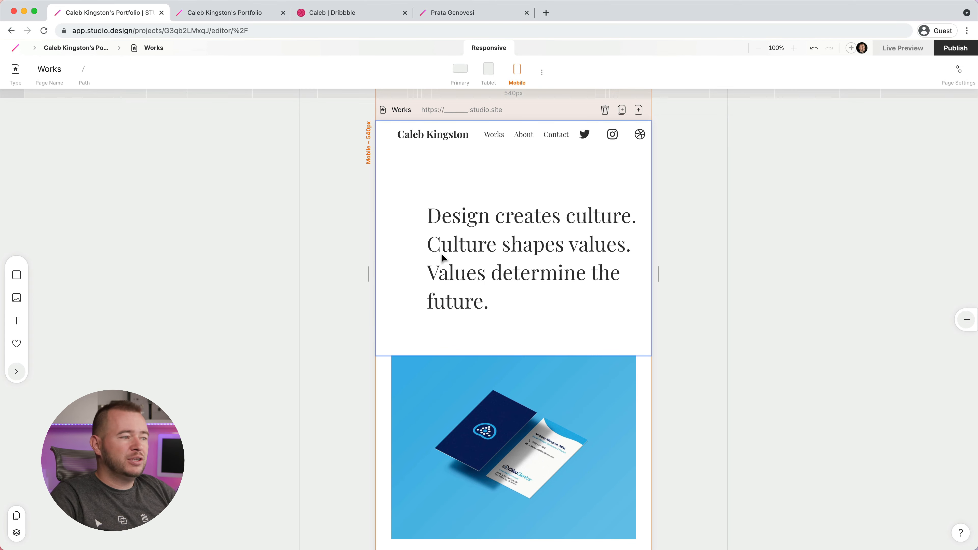
{"action": "scroll", "coordinate": [450, 251], "scroll_direction": "down", "scroll_amount": 3}
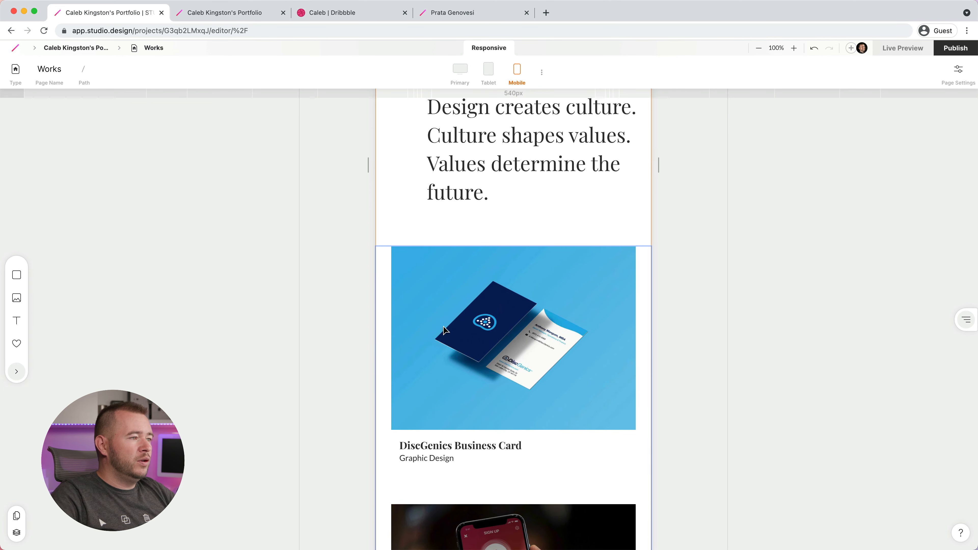
{"action": "scroll", "coordinate": [445, 330], "scroll_direction": "up", "scroll_amount": 3}
{"action": "scroll", "coordinate": [253, 227], "scroll_direction": "down", "scroll_amount": 15}
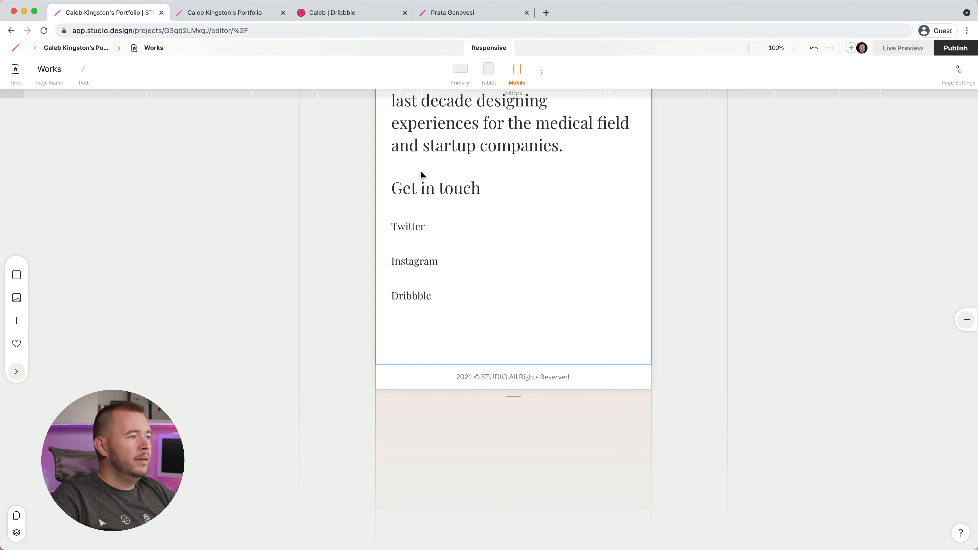
Step: Switch the Works page to the primary layout and review its sections up to the headline
{"action": "left_click", "coordinate": [460, 70]}
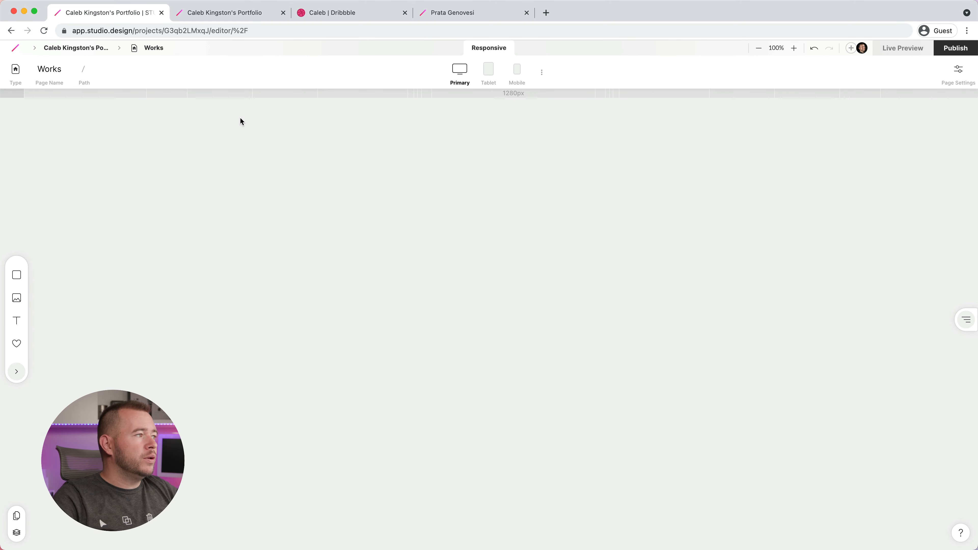
{"action": "scroll", "coordinate": [399, 216], "scroll_direction": "up", "scroll_amount": 10}
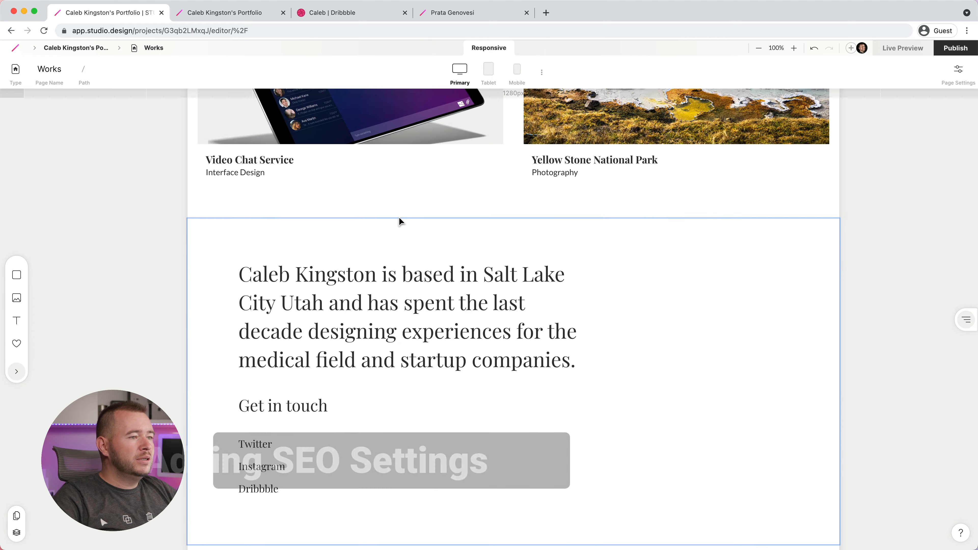
{"action": "scroll", "coordinate": [398, 221], "scroll_direction": "up", "scroll_amount": 8}
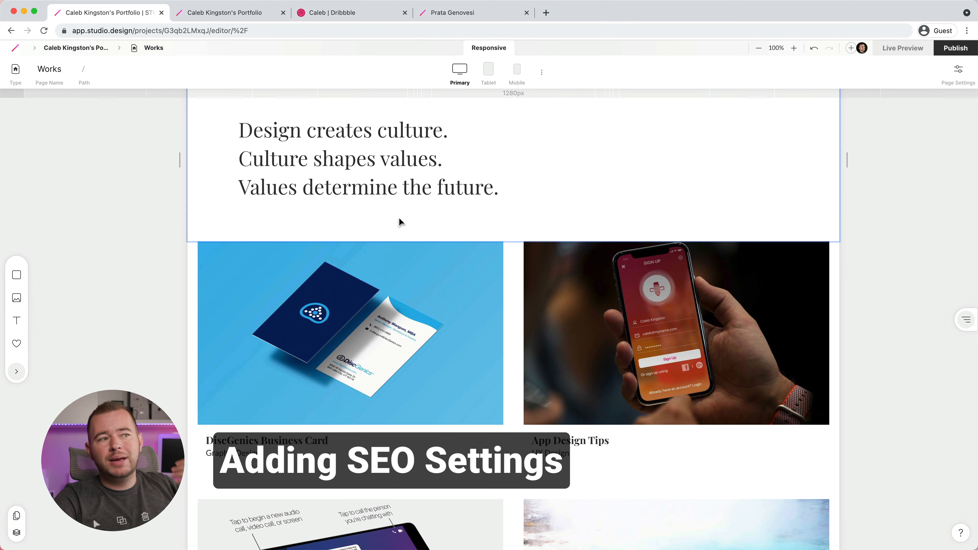
{"action": "scroll", "coordinate": [505, 195], "scroll_direction": "up", "scroll_amount": 2}
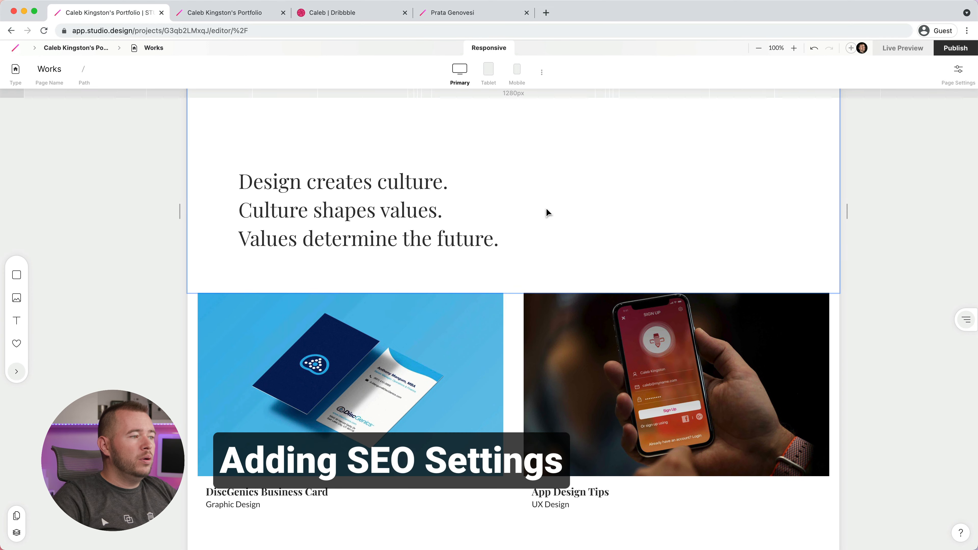
{"action": "left_click", "coordinate": [422, 215]}
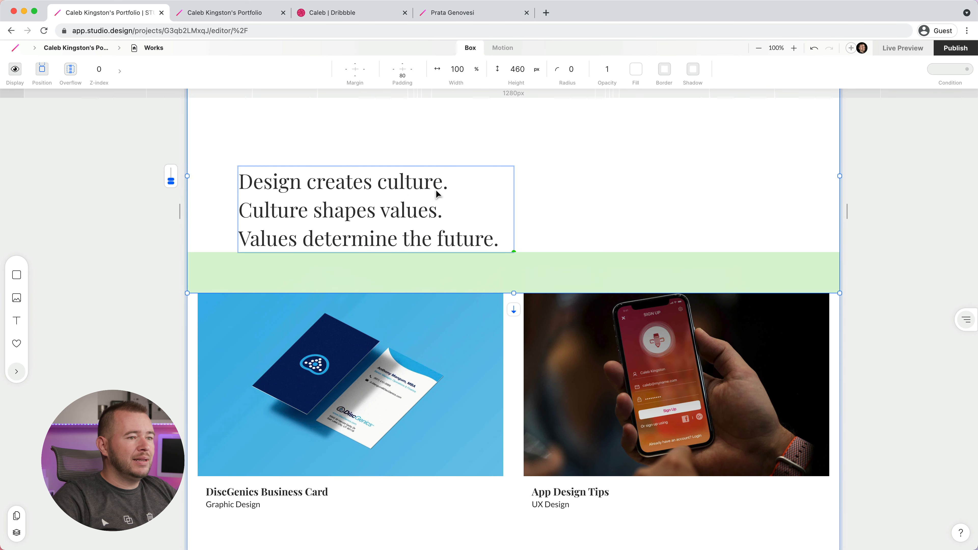
{"action": "left_click", "coordinate": [867, 204]}
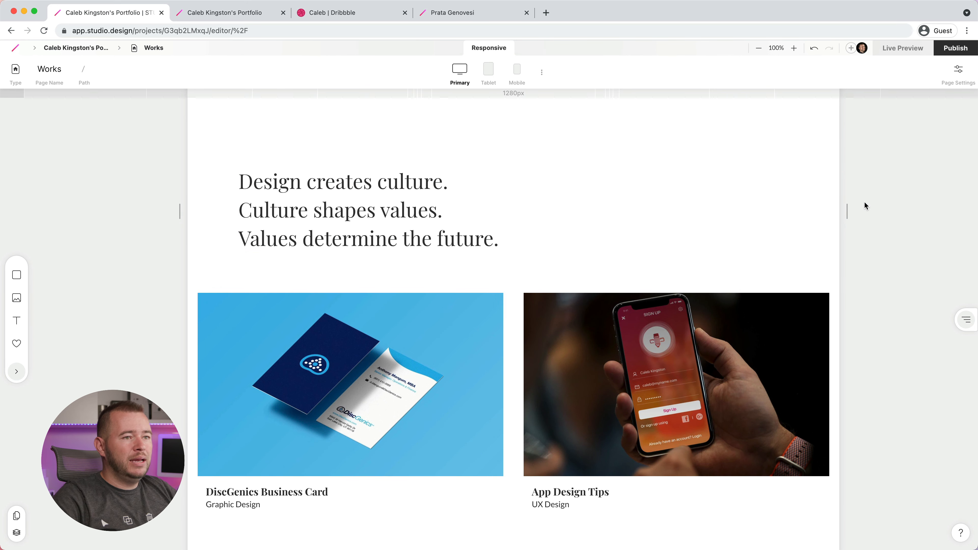
Step: Set the Works page's title in its page settings to the owner's full name in possessive form followed by "Design Portfolio"
{"action": "left_click", "coordinate": [961, 73]}
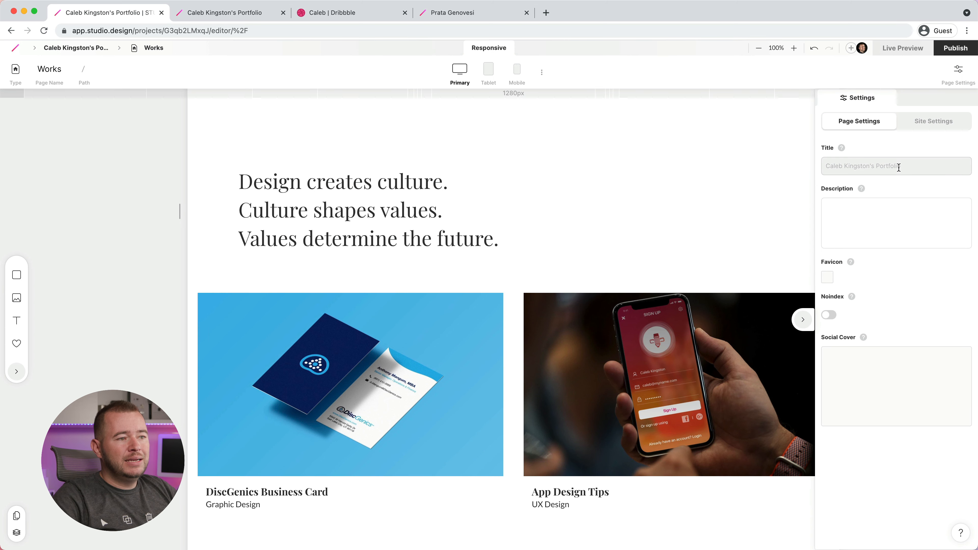
{"action": "left_click", "coordinate": [859, 166]}
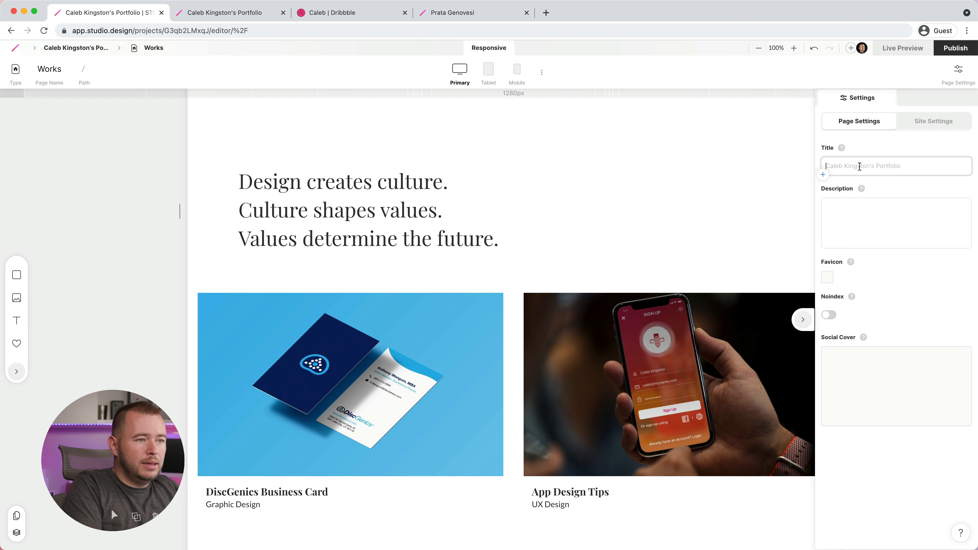
{"action": "type", "text": "Caleb Kingston's"}
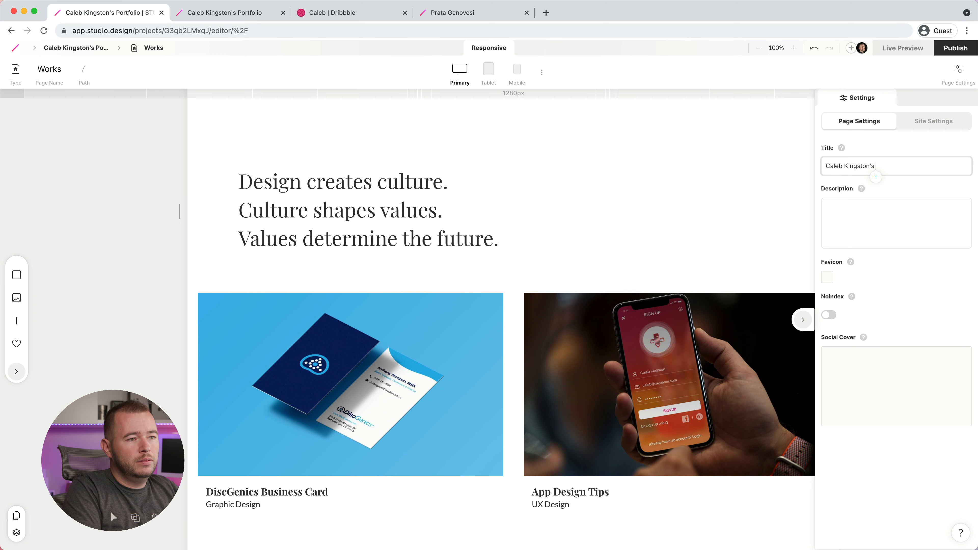
{"action": "type", "text": " Design Portfolio"}
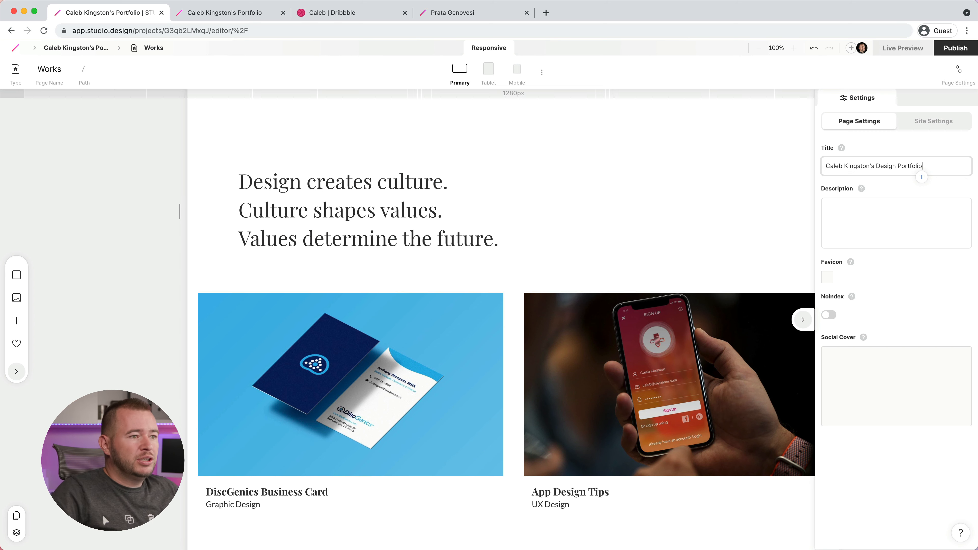
Step: Set the page description to the owner's name plus "is a graphic designer based in Salt Lake City. Browse this page to see my most recent work."
{"action": "left_click", "coordinate": [860, 223]}
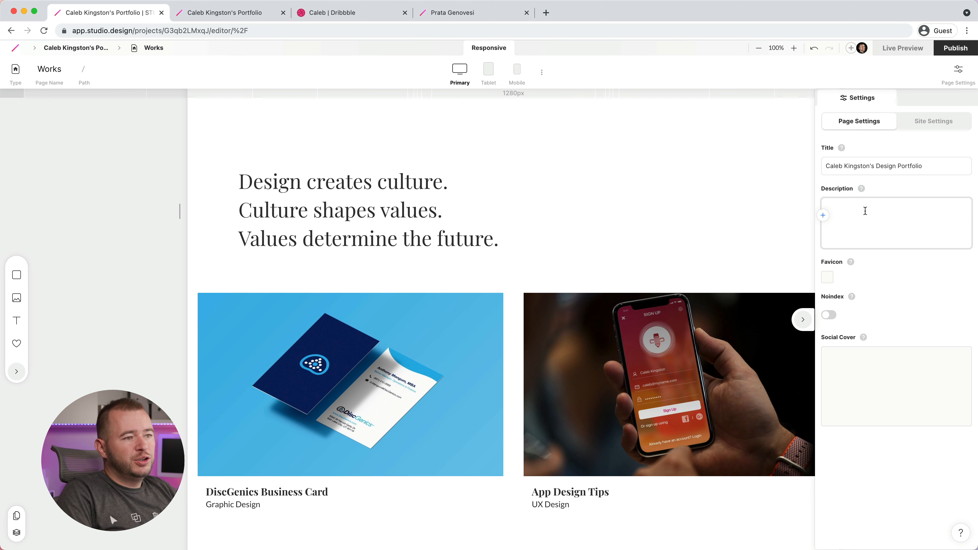
{"action": "type", "text": "Caleb"}
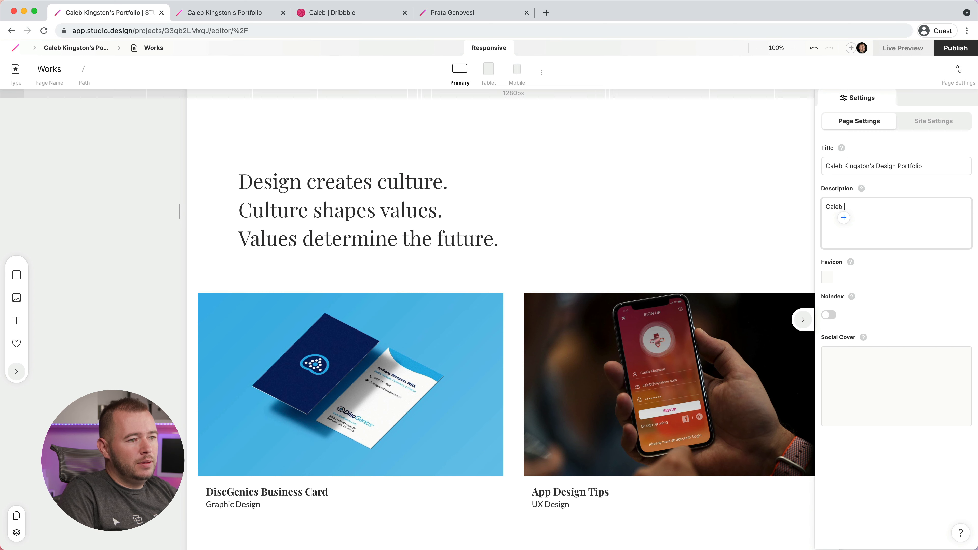
{"action": "type", "text": " Kingston is a graphic des"}
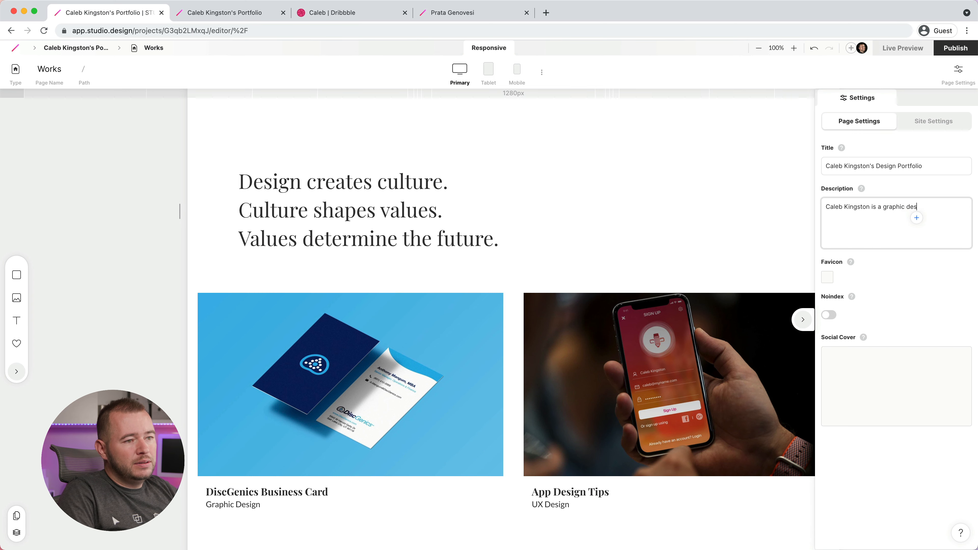
{"action": "type", "text": "Sal"}
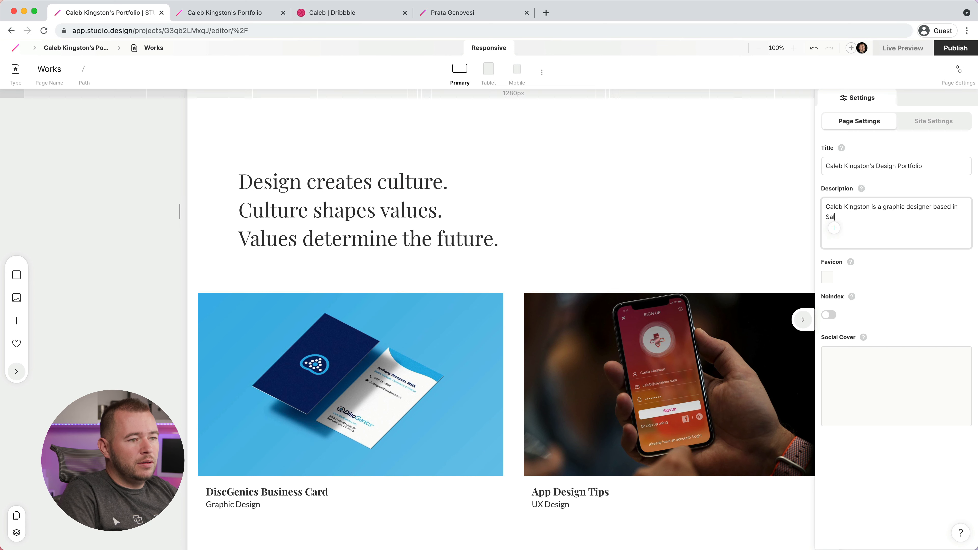
{"action": "type", "text": "t Lake City."}
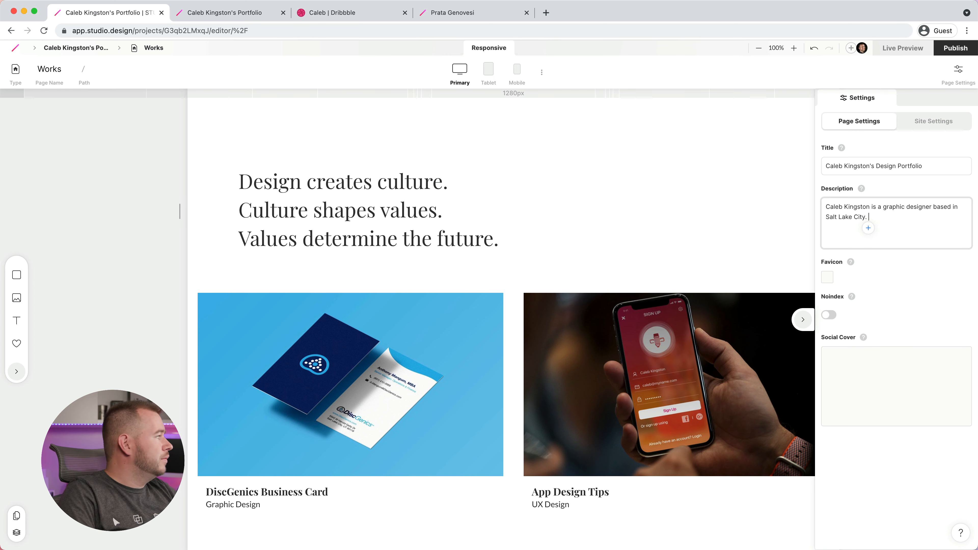
{"action": "type", "text": " Browse this page to see my mos"}
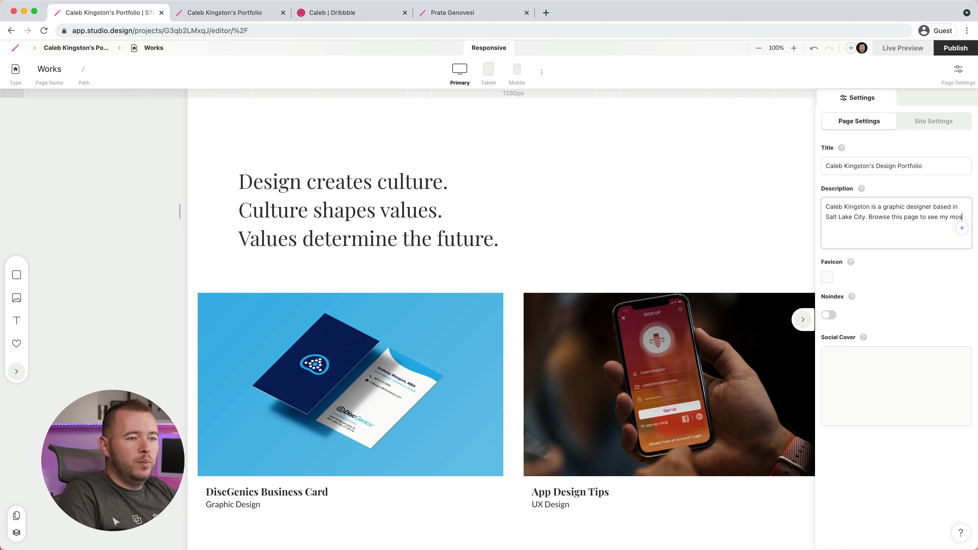
{"action": "type", "text": "k."}
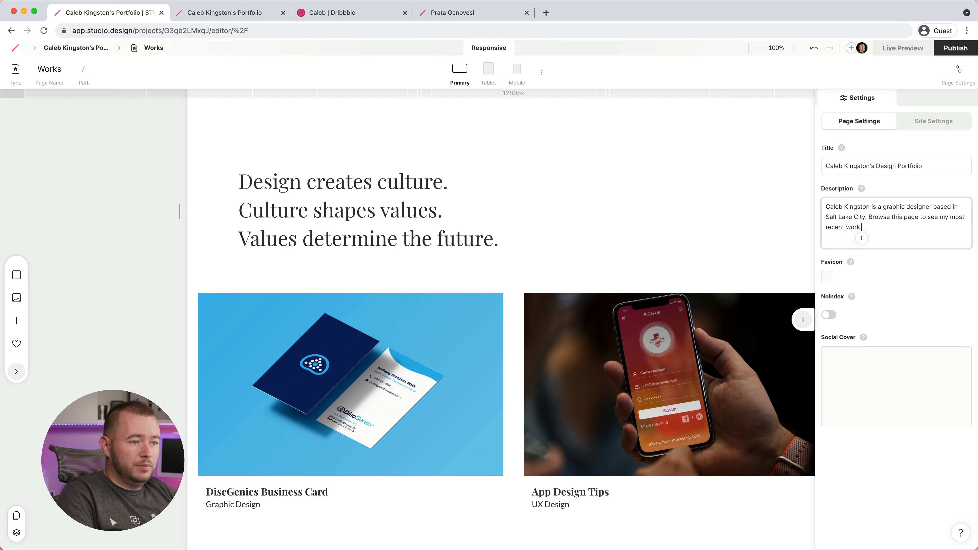
{"action": "left_click", "coordinate": [867, 274]}
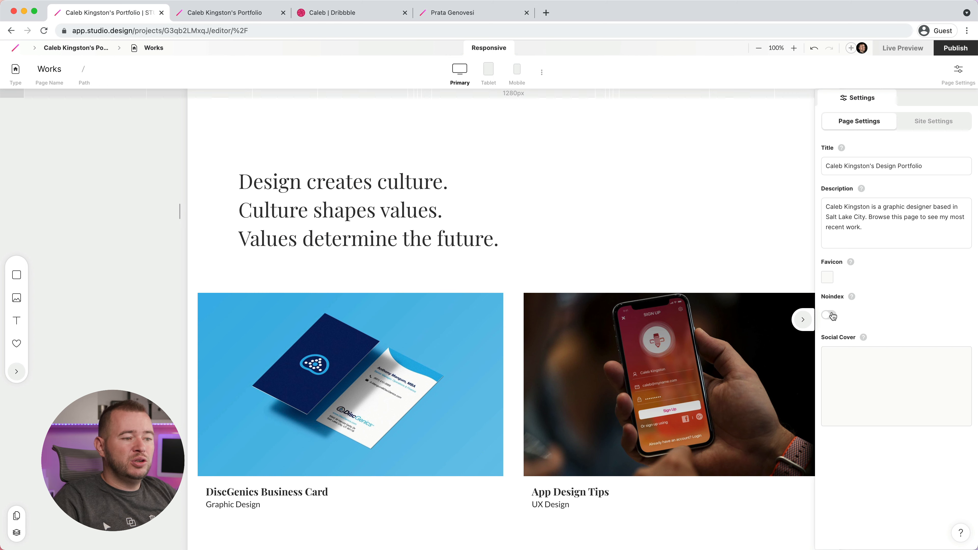
Step: Read the Noindex help and upload the graphic-design image from STUDIO Assets as the Works page's social cover
{"action": "mouse_move", "coordinate": [852, 300]}
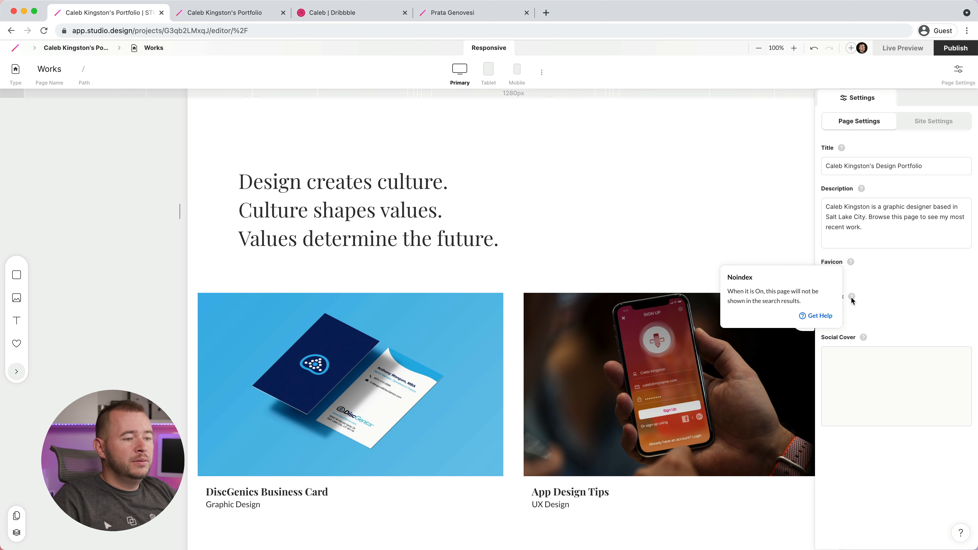
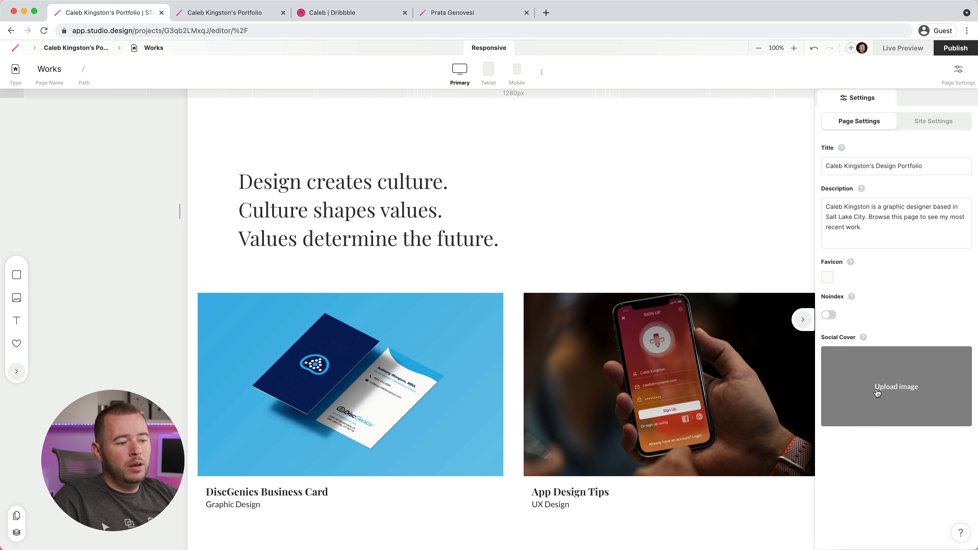
{"action": "left_click", "coordinate": [878, 392]}
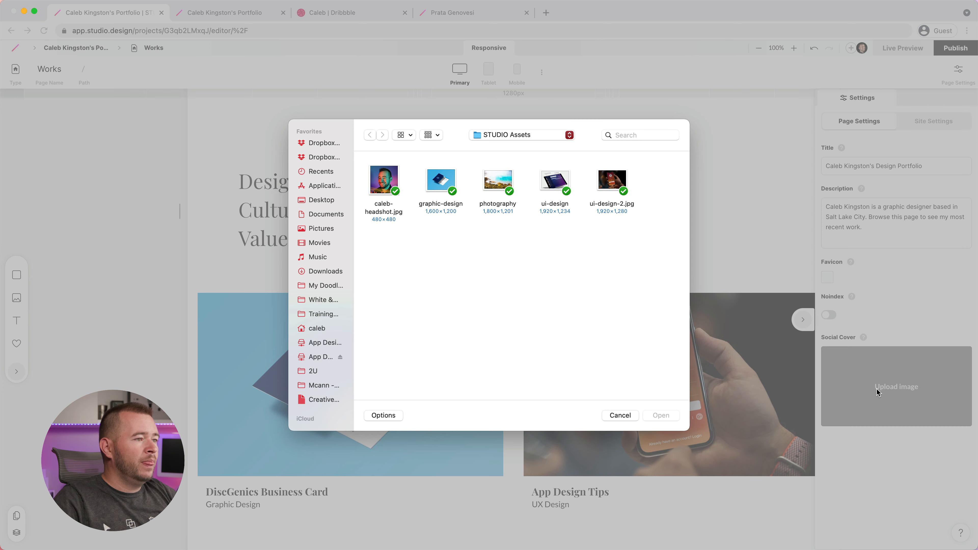
{"action": "left_click", "coordinate": [440, 181]}
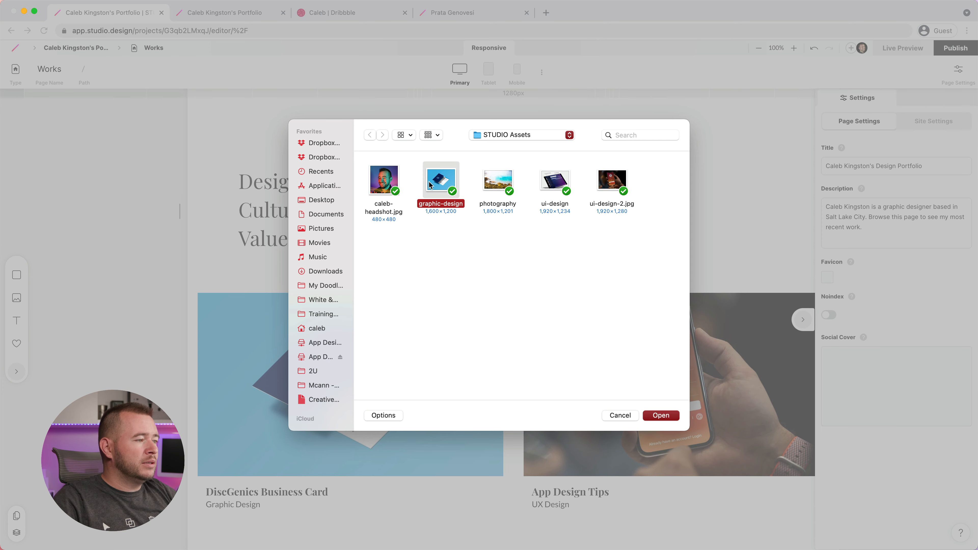
{"action": "left_click", "coordinate": [659, 416]}
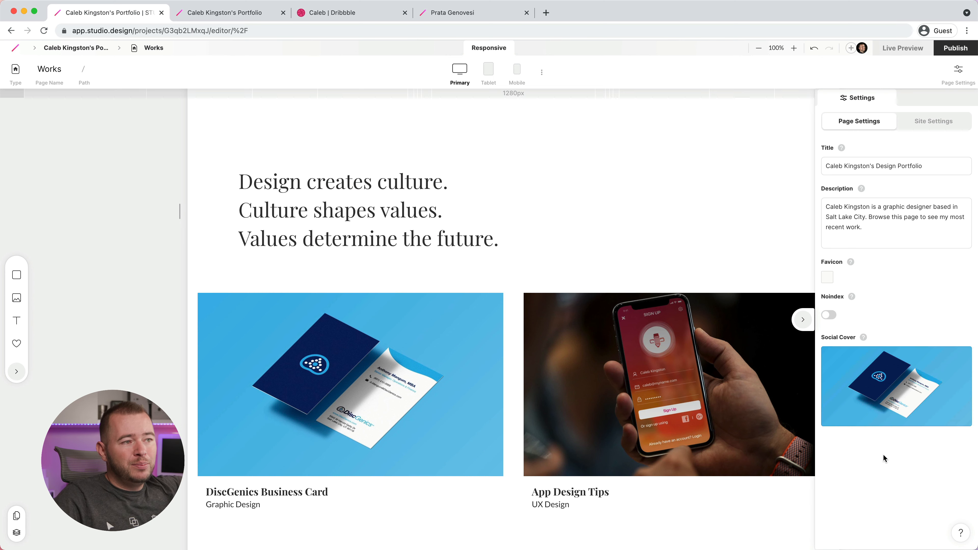
Step: Set the site-wide title in the site settings to the owner's full name in possessive form followed by "Portfolio"
{"action": "left_click", "coordinate": [925, 124]}
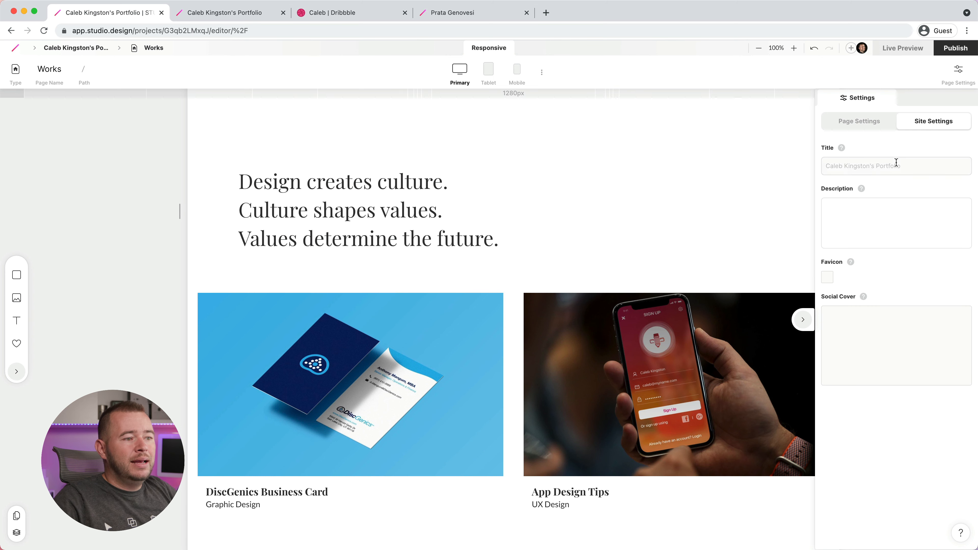
{"action": "left_click", "coordinate": [890, 167]}
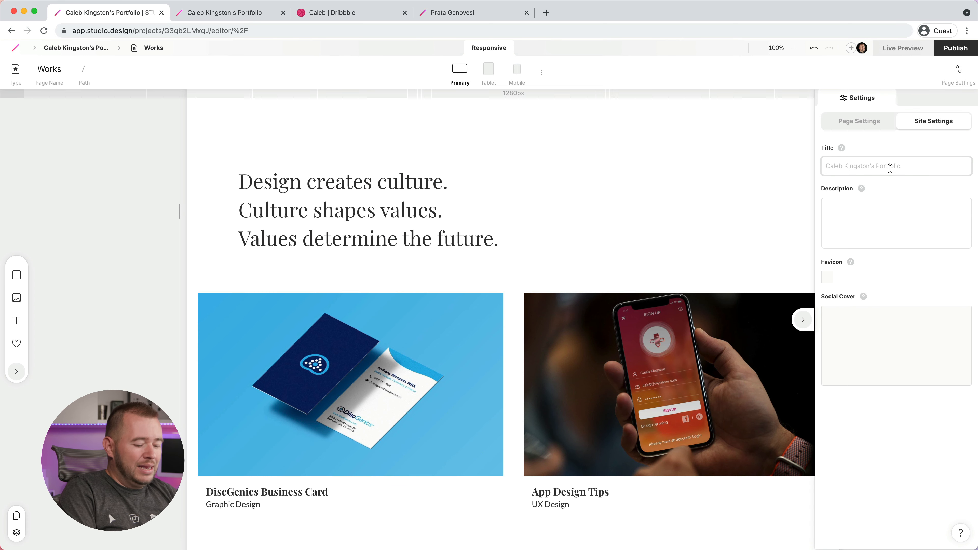
{"action": "type", "text": "Caleb K"}
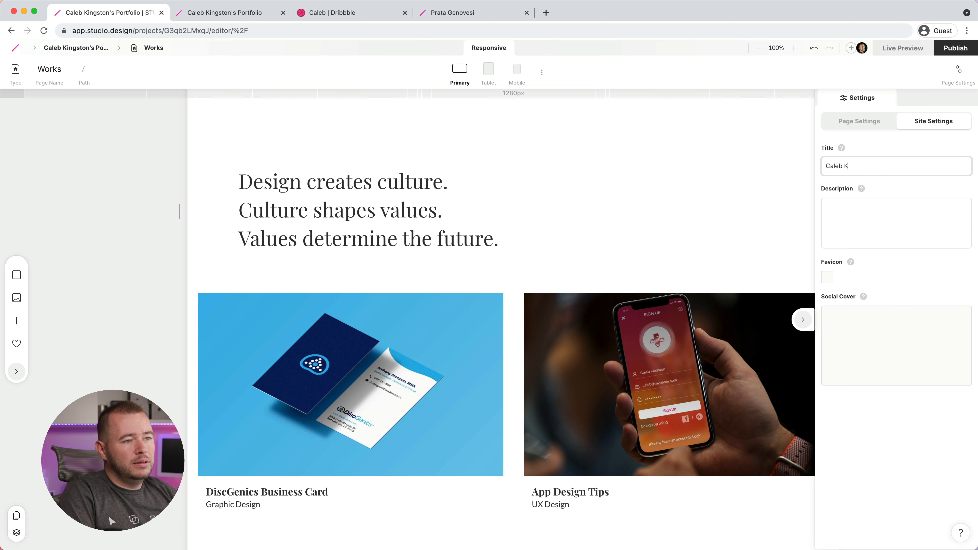
{"action": "type", "text": "ingston's Portf"}
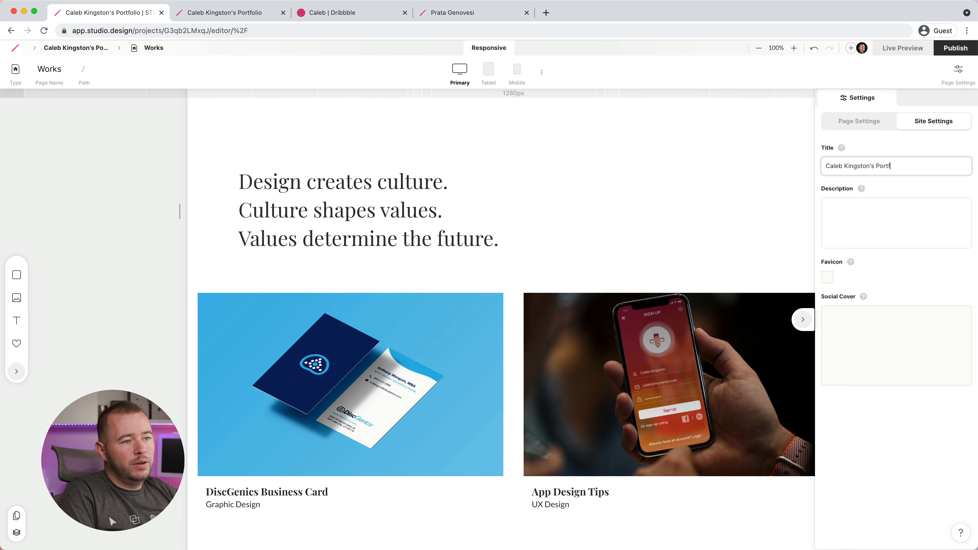
{"action": "type", "text": "olio"}
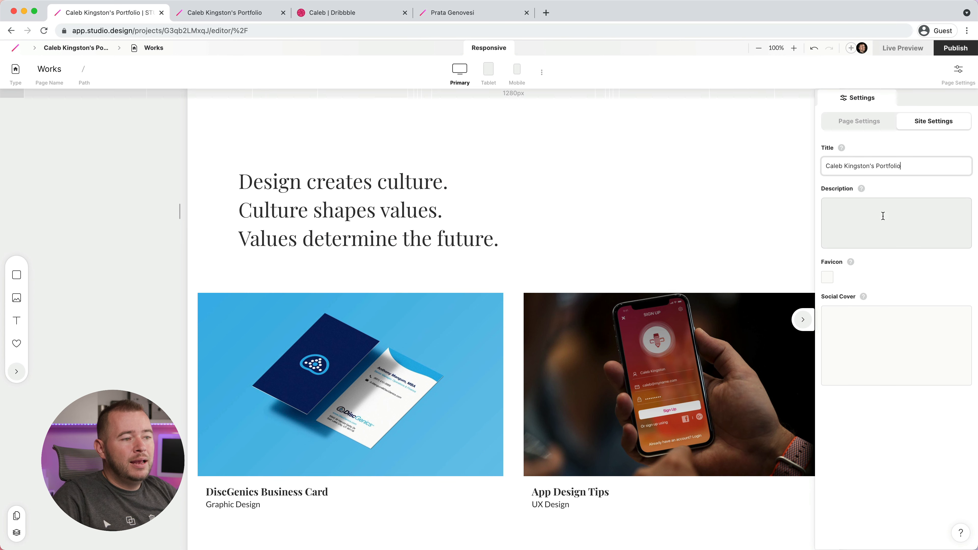
{"action": "left_click", "coordinate": [870, 212]}
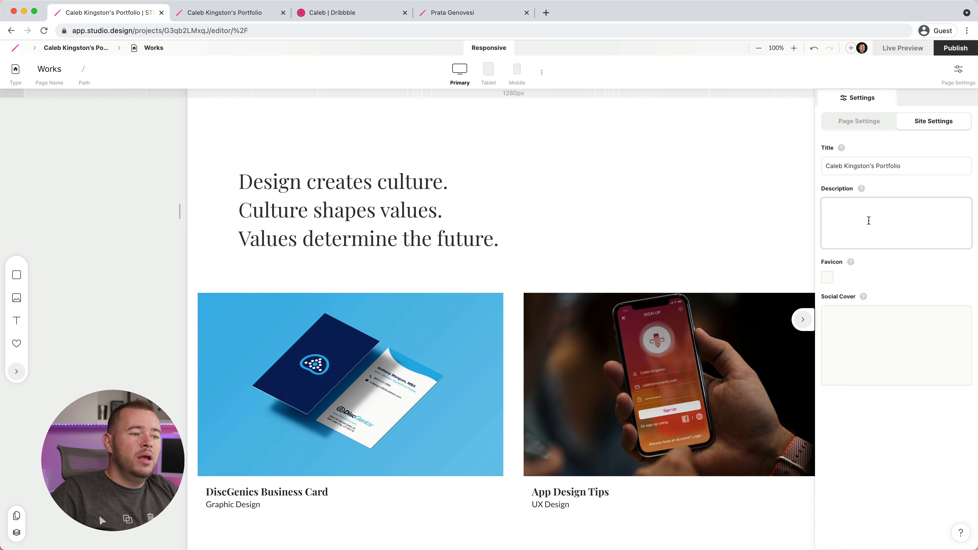
Step: Clear the selection on the canvas and collapse the settings sidebar, returning to the Works page header
{"action": "left_click", "coordinate": [799, 237]}
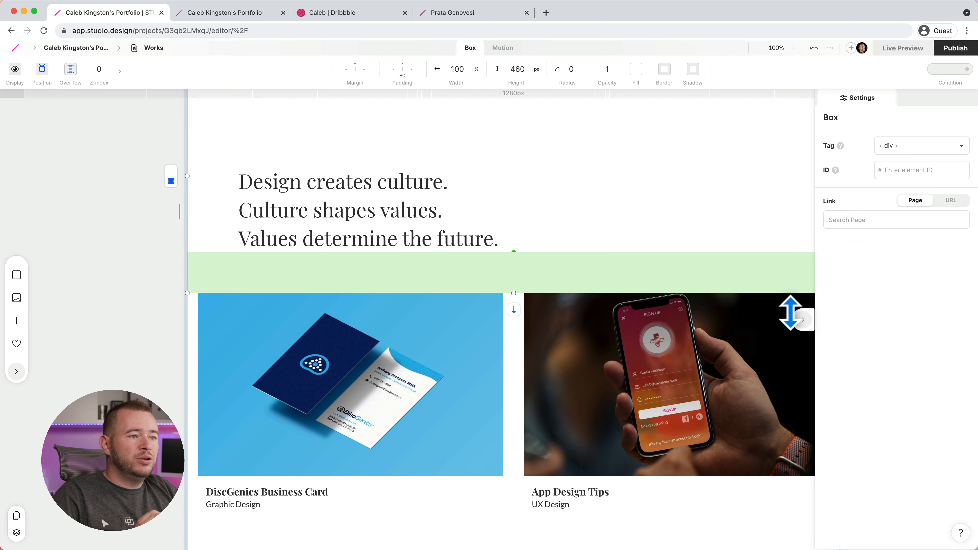
{"action": "left_click", "coordinate": [148, 214]}
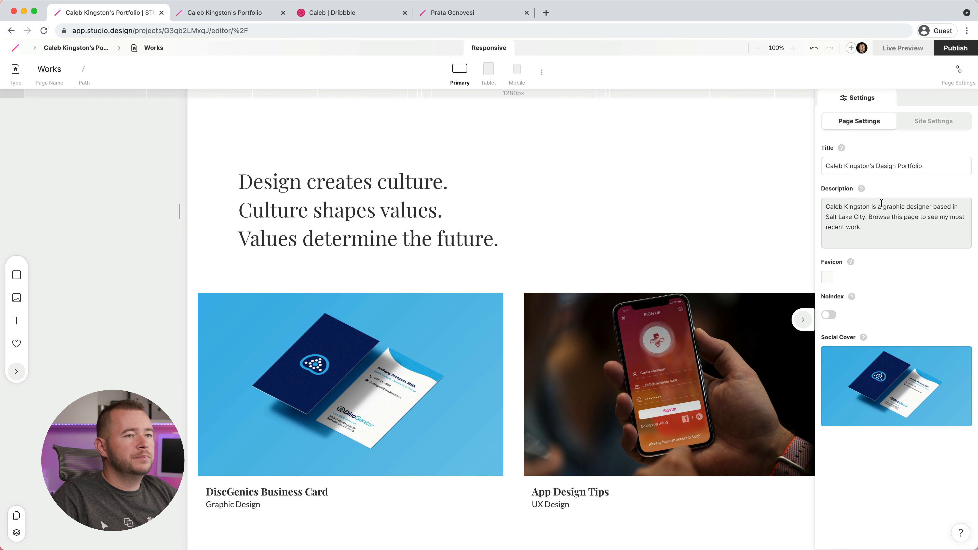
{"action": "left_click", "coordinate": [802, 318]}
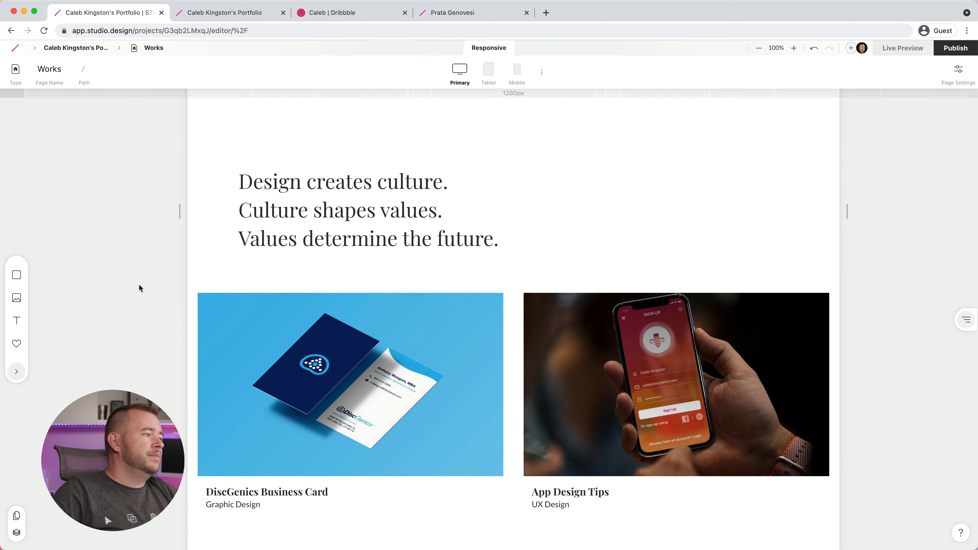
{"action": "scroll", "coordinate": [140, 283], "scroll_direction": "up", "scroll_amount": 2}
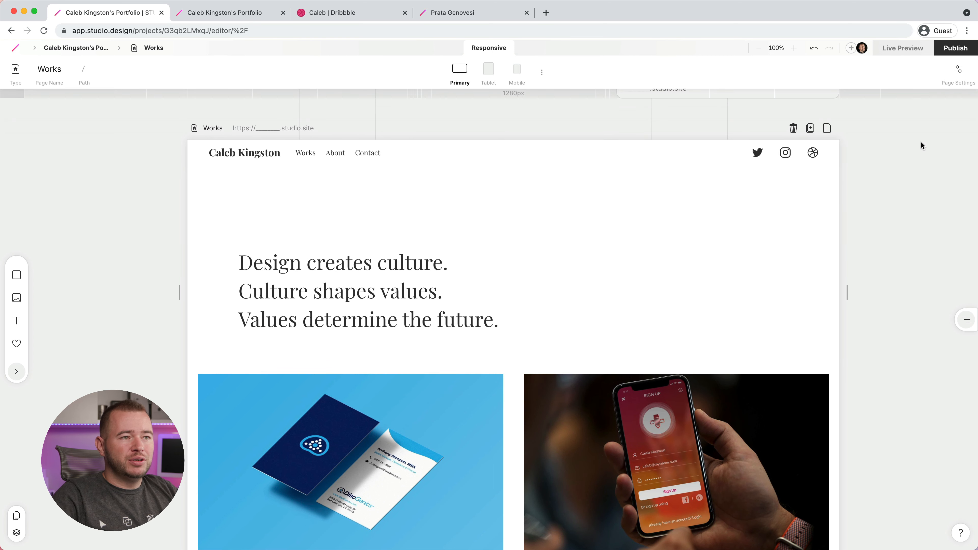
Step: Save the owner's full name followed by "portfolio" as the studio.site subdomain and publish the site
{"action": "left_click", "coordinate": [954, 52]}
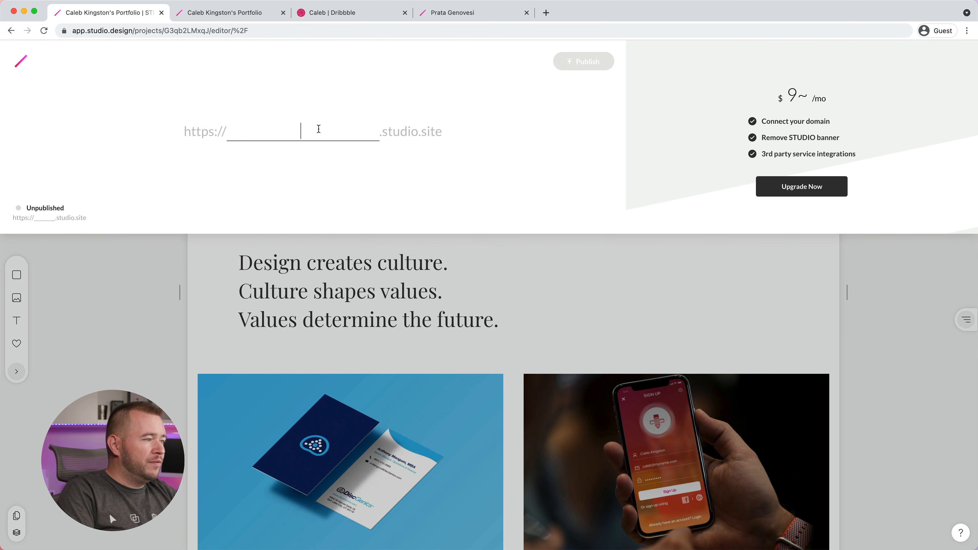
{"action": "left_click", "coordinate": [318, 129]}
{"action": "type", "text": "caleb"}
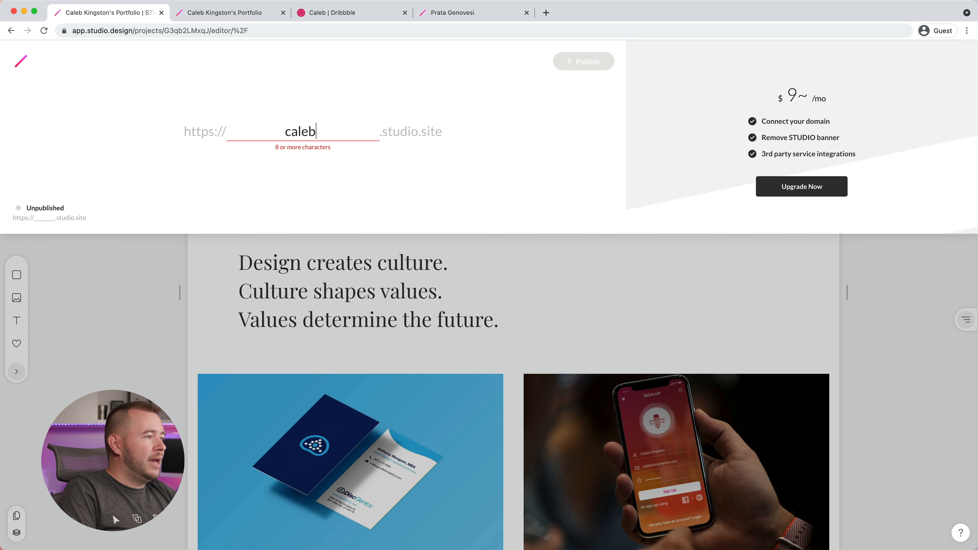
{"action": "type", "text": "kingstons"}
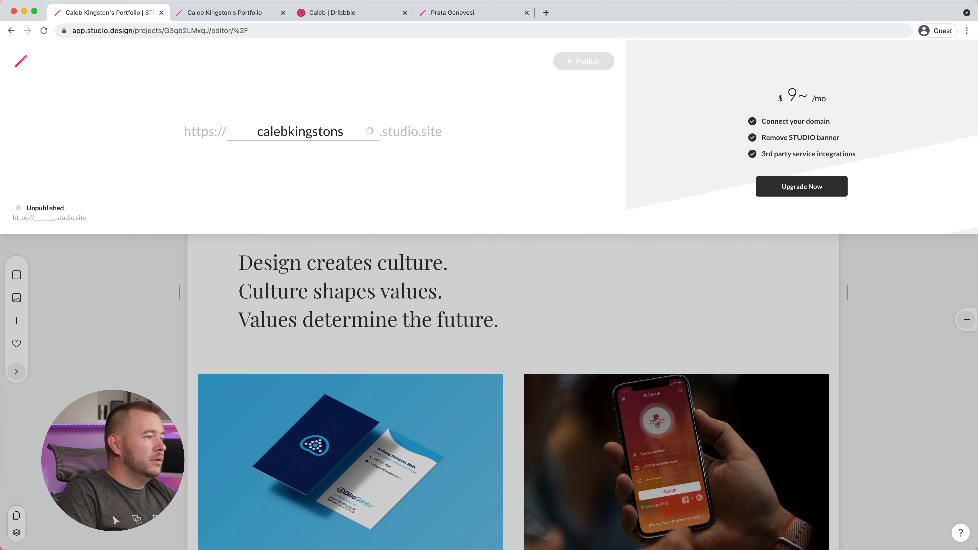
{"action": "key", "text": "BackSpace"}
{"action": "type", "text": "po"}
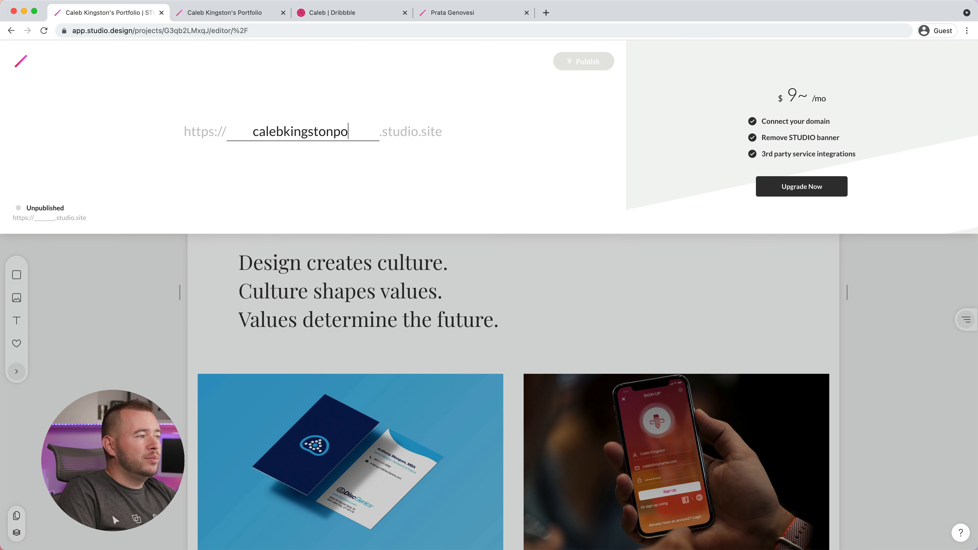
{"action": "type", "text": "rtfolio"}
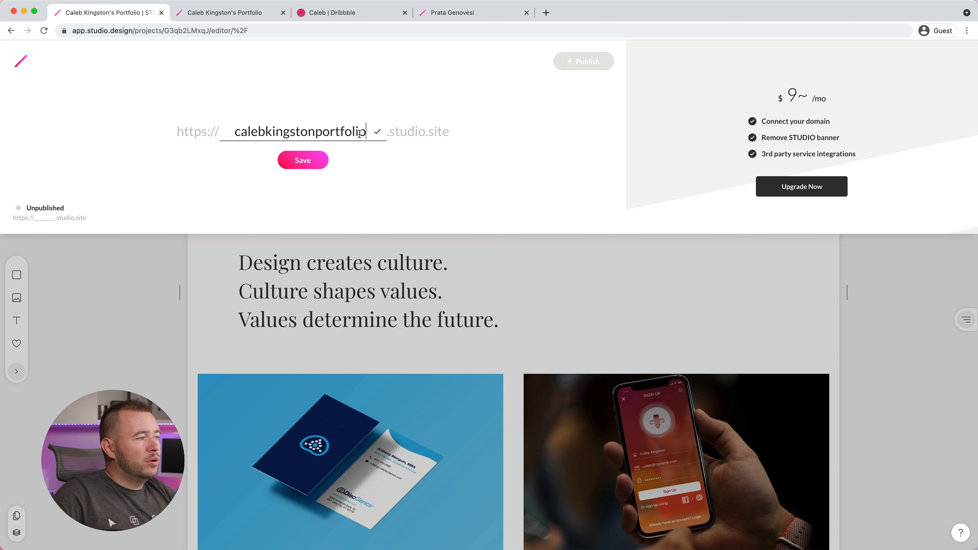
{"action": "left_click", "coordinate": [304, 160]}
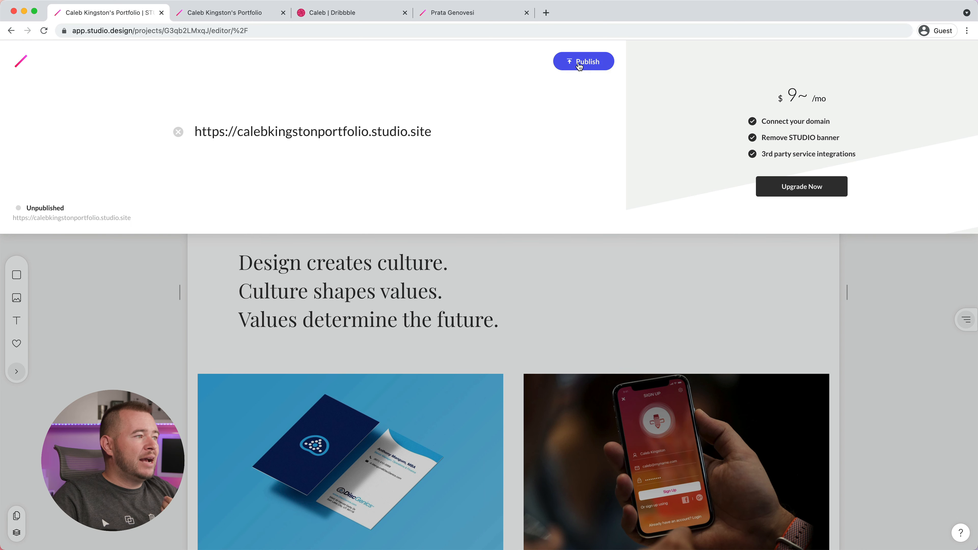
{"action": "left_click", "coordinate": [578, 63]}
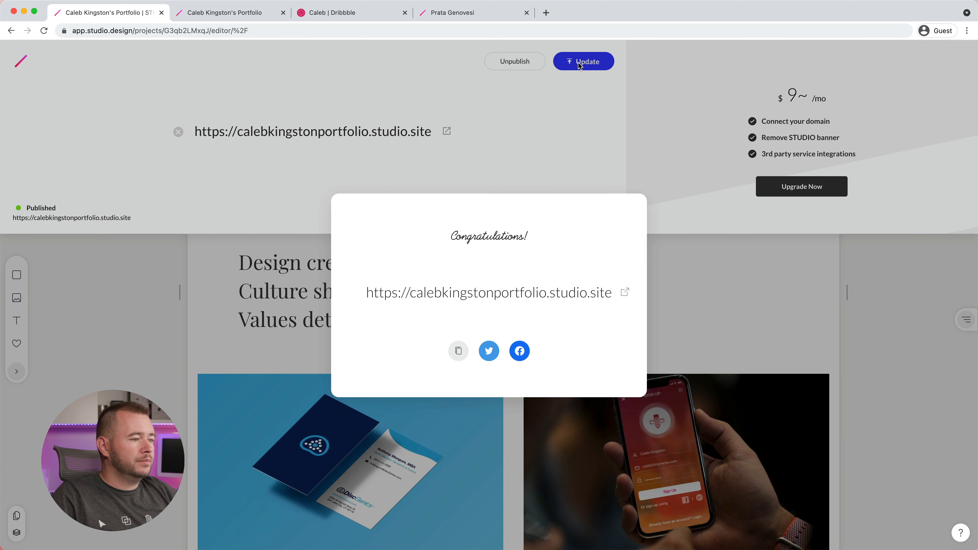
Step: Open the published site, go to its Contact page and narrow the browser window to phone width to check responsiveness
{"action": "left_click", "coordinate": [625, 294]}
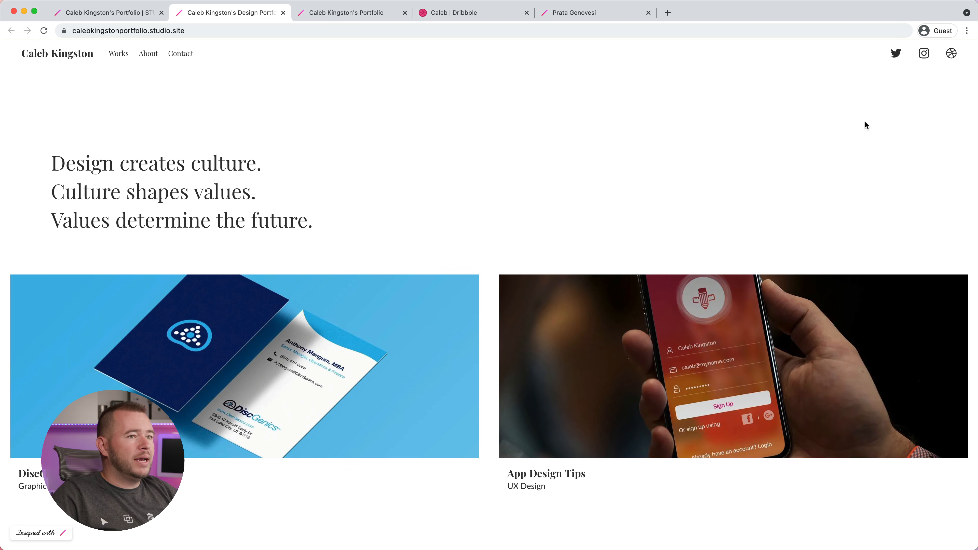
{"action": "left_click_drag", "start_coordinate": [975, 143], "coordinate": [884, 170]}
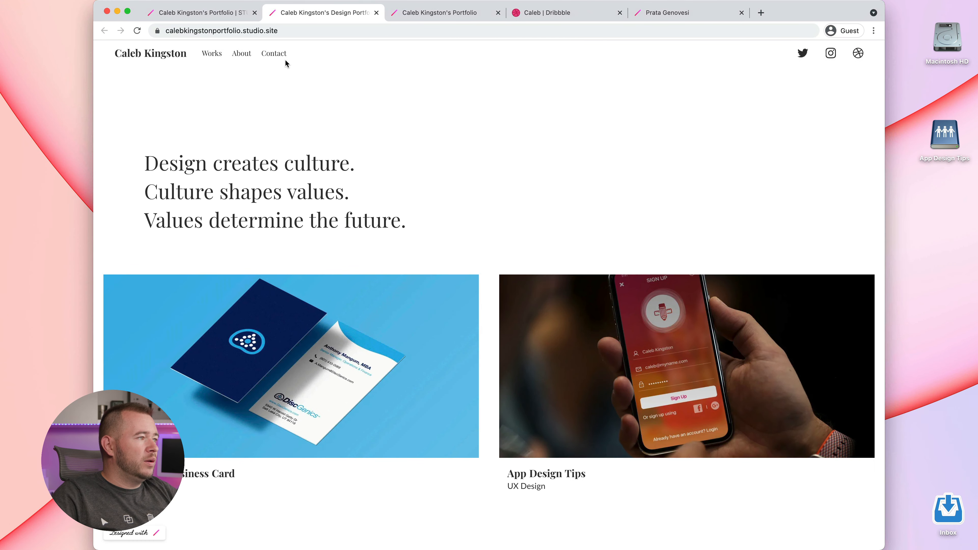
{"action": "left_click", "coordinate": [274, 54]}
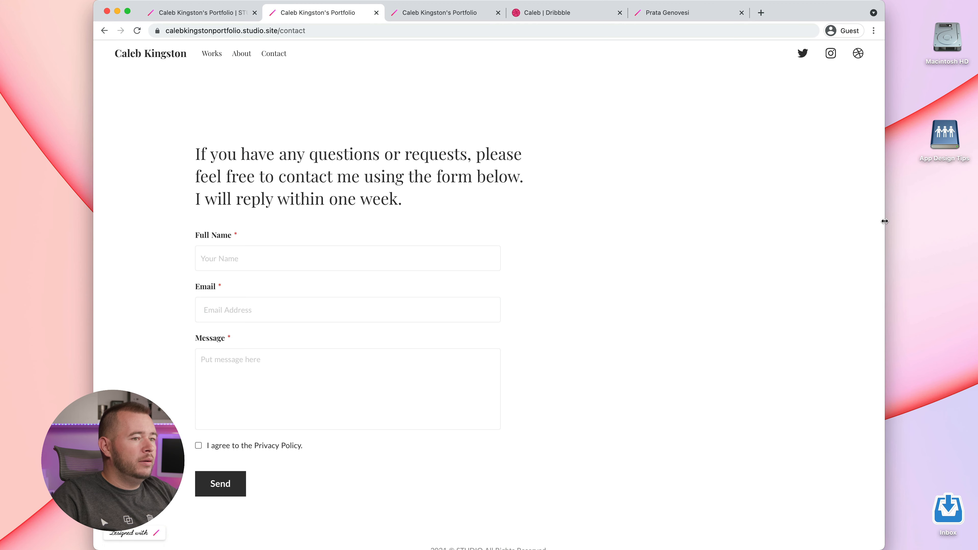
{"action": "left_click_drag", "start_coordinate": [885, 221], "coordinate": [626, 215]}
{"action": "left_click_drag", "start_coordinate": [624, 215], "coordinate": [623, 215]}
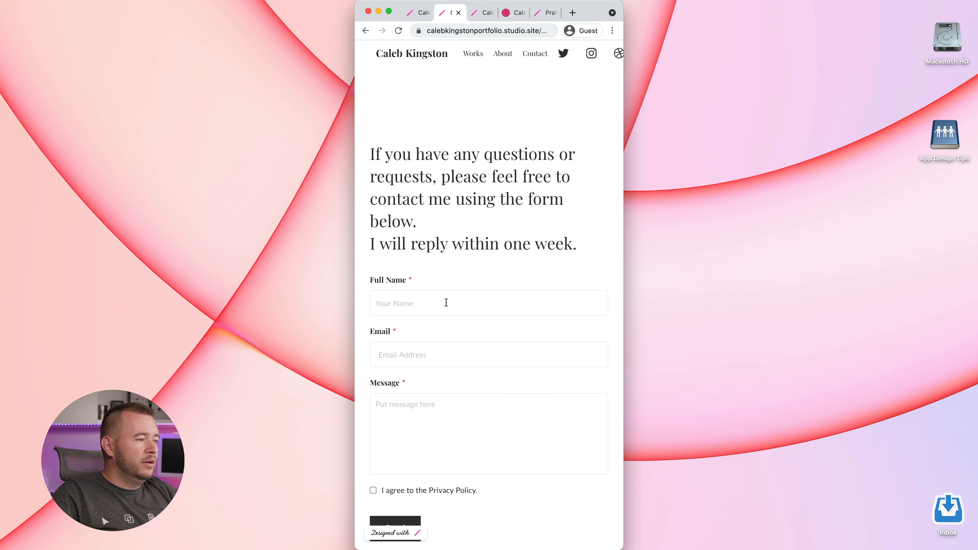
Step: Check the focus state of the Full Name, Email and Message fields in the live contact form
{"action": "left_click", "coordinate": [437, 305]}
{"action": "left_click", "coordinate": [428, 351]}
{"action": "left_click", "coordinate": [427, 419]}
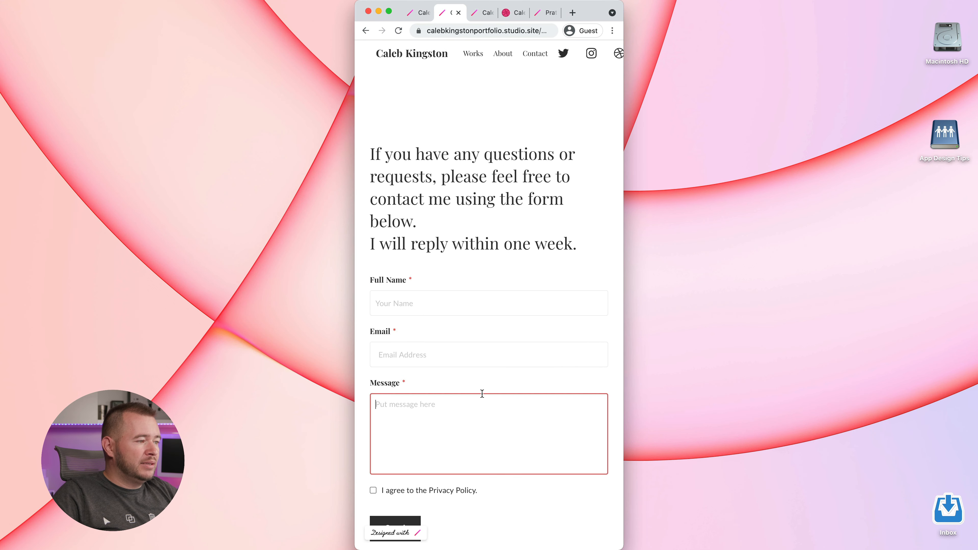
Step: Widen the browser window back to full width and view the live About page
{"action": "left_click_drag", "start_coordinate": [624, 306], "coordinate": [868, 318]}
{"action": "left_click", "coordinate": [257, 54]}
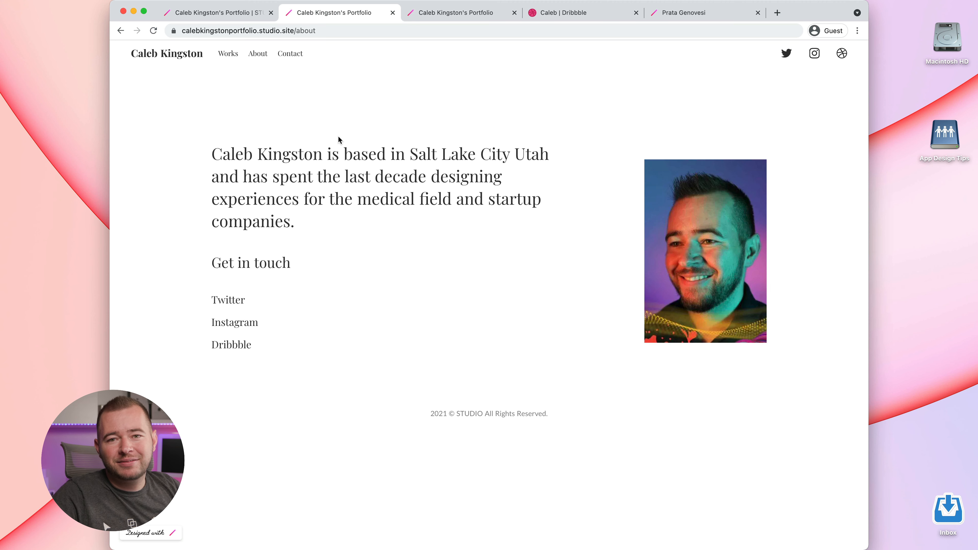
{"action": "left_click_drag", "start_coordinate": [870, 221], "coordinate": [974, 240]}
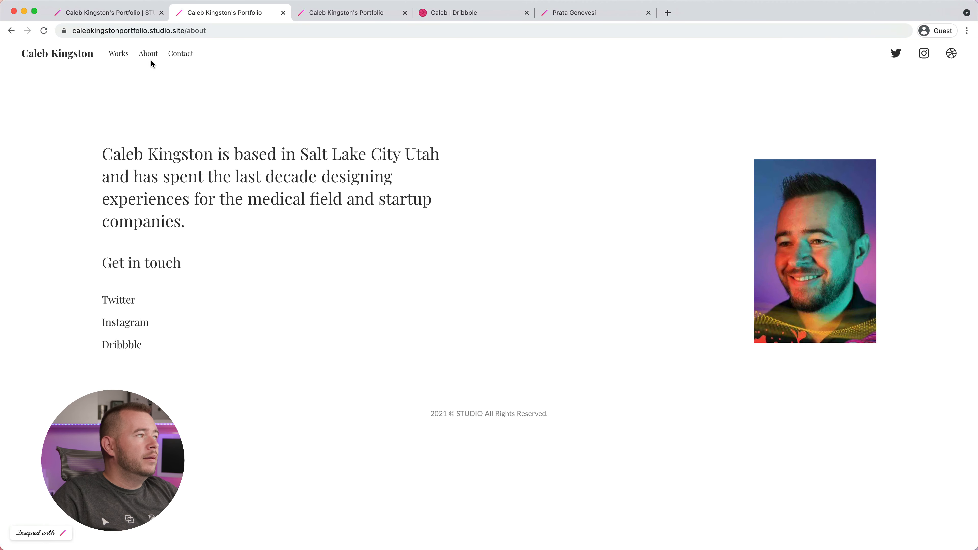
Step: Return to the STUDIO editor, dismiss the publishing confirmation and review the features offered by the paid upgrade
{"action": "left_click", "coordinate": [81, 13]}
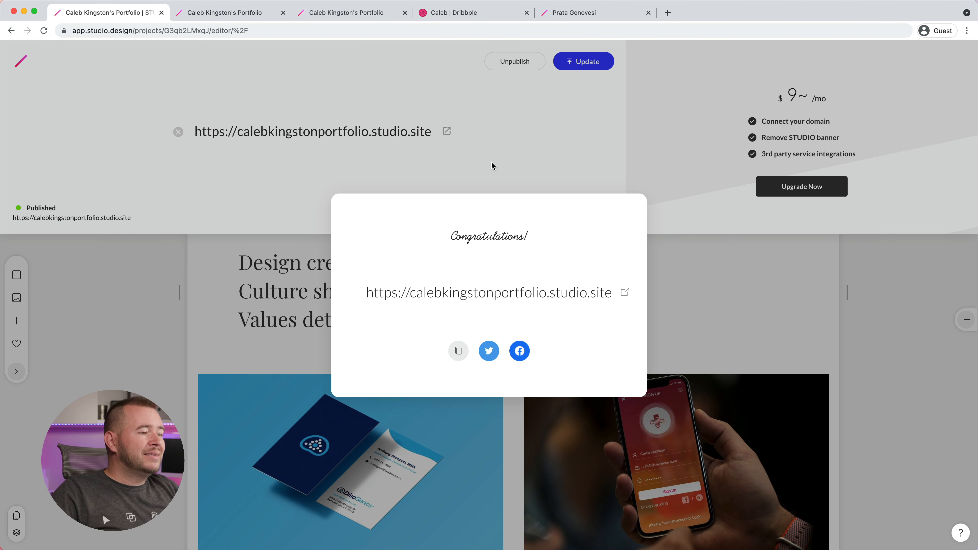
{"action": "left_click", "coordinate": [544, 166]}
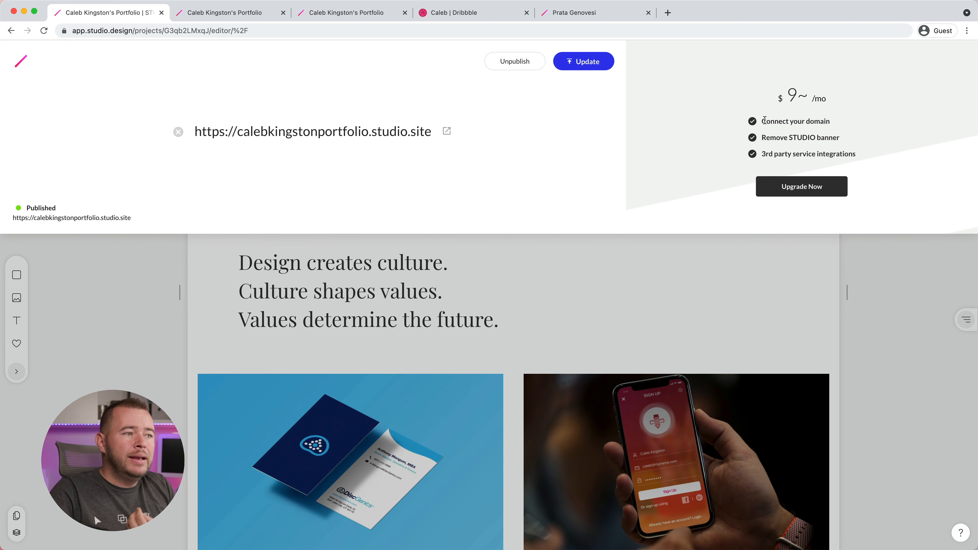
{"action": "left_click_drag", "start_coordinate": [762, 121], "coordinate": [842, 125]}
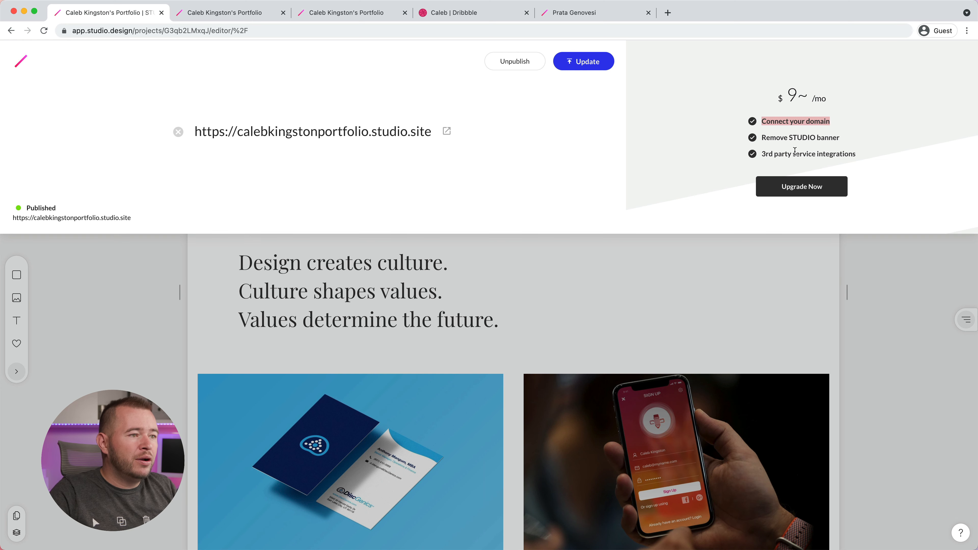
{"action": "left_click_drag", "start_coordinate": [763, 154], "coordinate": [787, 154]}
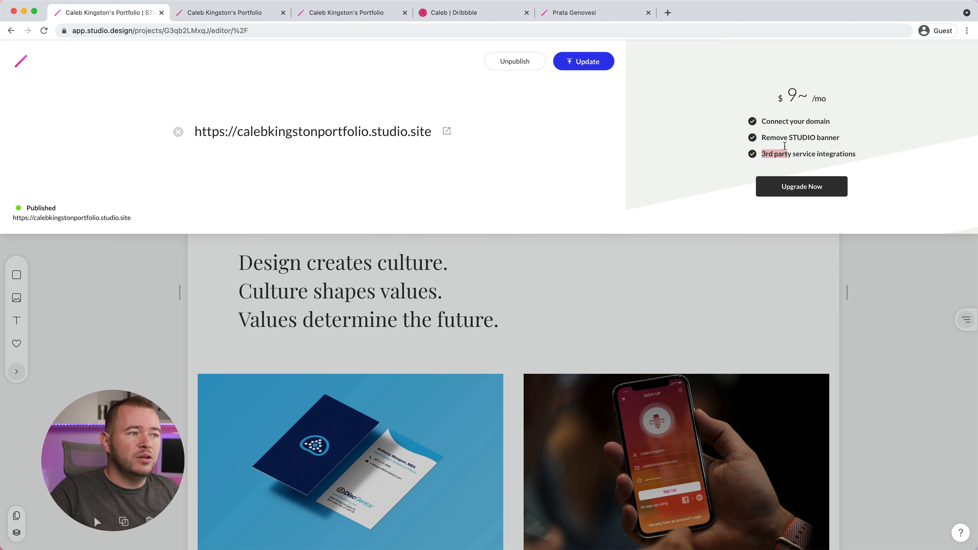
{"action": "left_click_drag", "start_coordinate": [761, 121], "coordinate": [859, 156]}
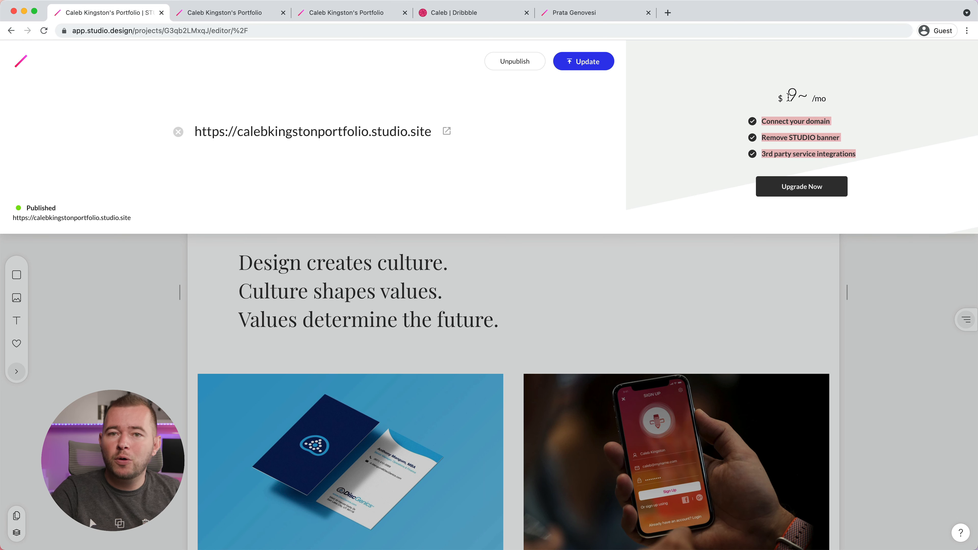
{"action": "left_click", "coordinate": [619, 136]}
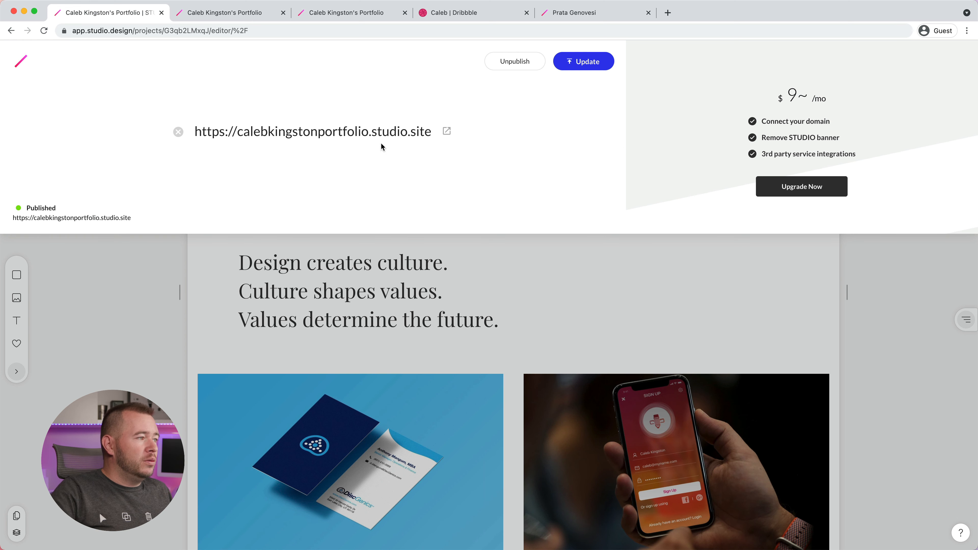
Step: Open the published site in a new tab again and select its web address
{"action": "left_click", "coordinate": [447, 132]}
{"action": "left_click", "coordinate": [237, 33]}
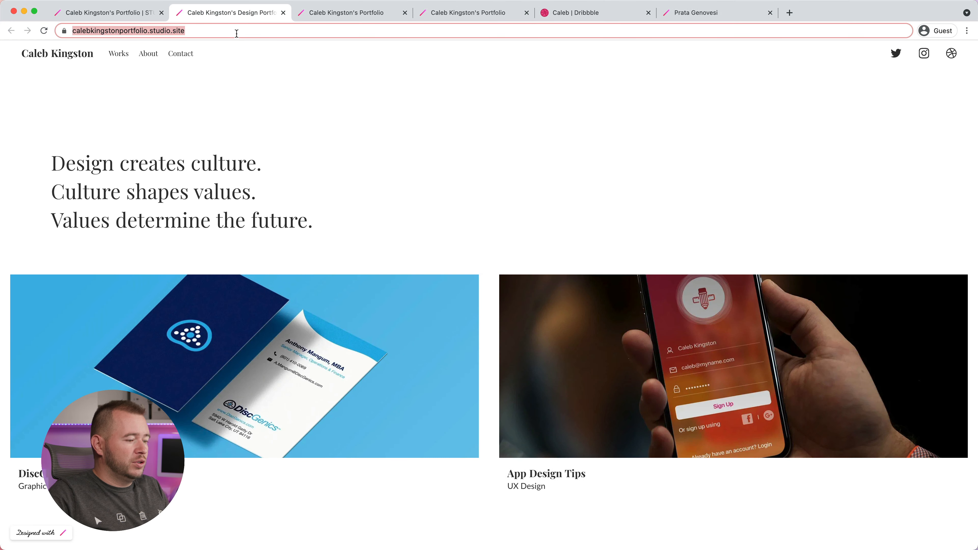